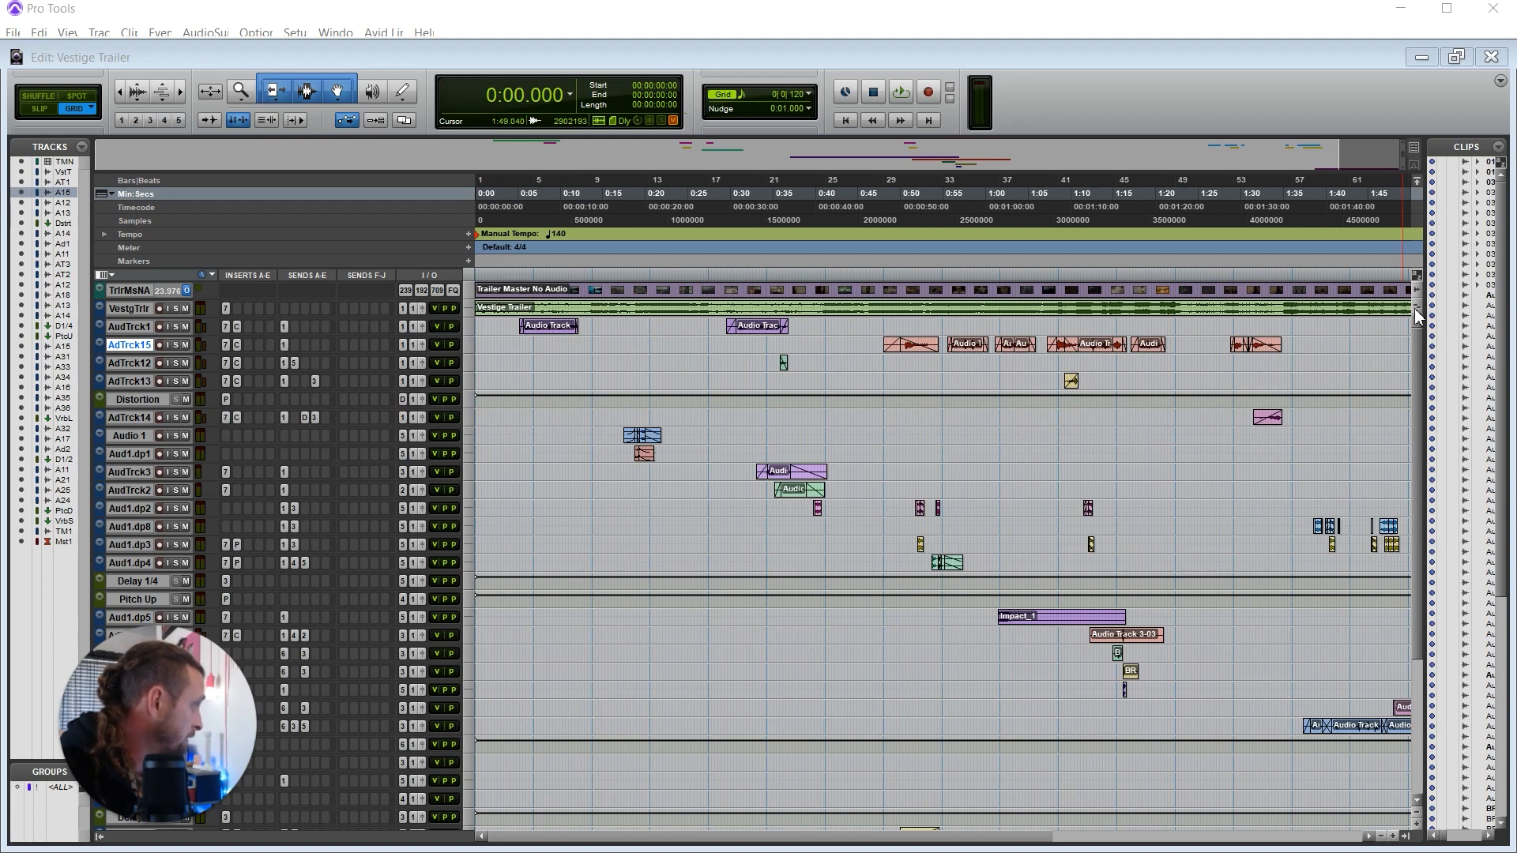
# Enlarge the track heights, mark ranges from 0:07.714 to 1:07.071 and 0:49.125 to 0:51.375, and place the cursor on AudioTrck1.dp5 at 0:43.767
pyautogui.click(1417, 828)
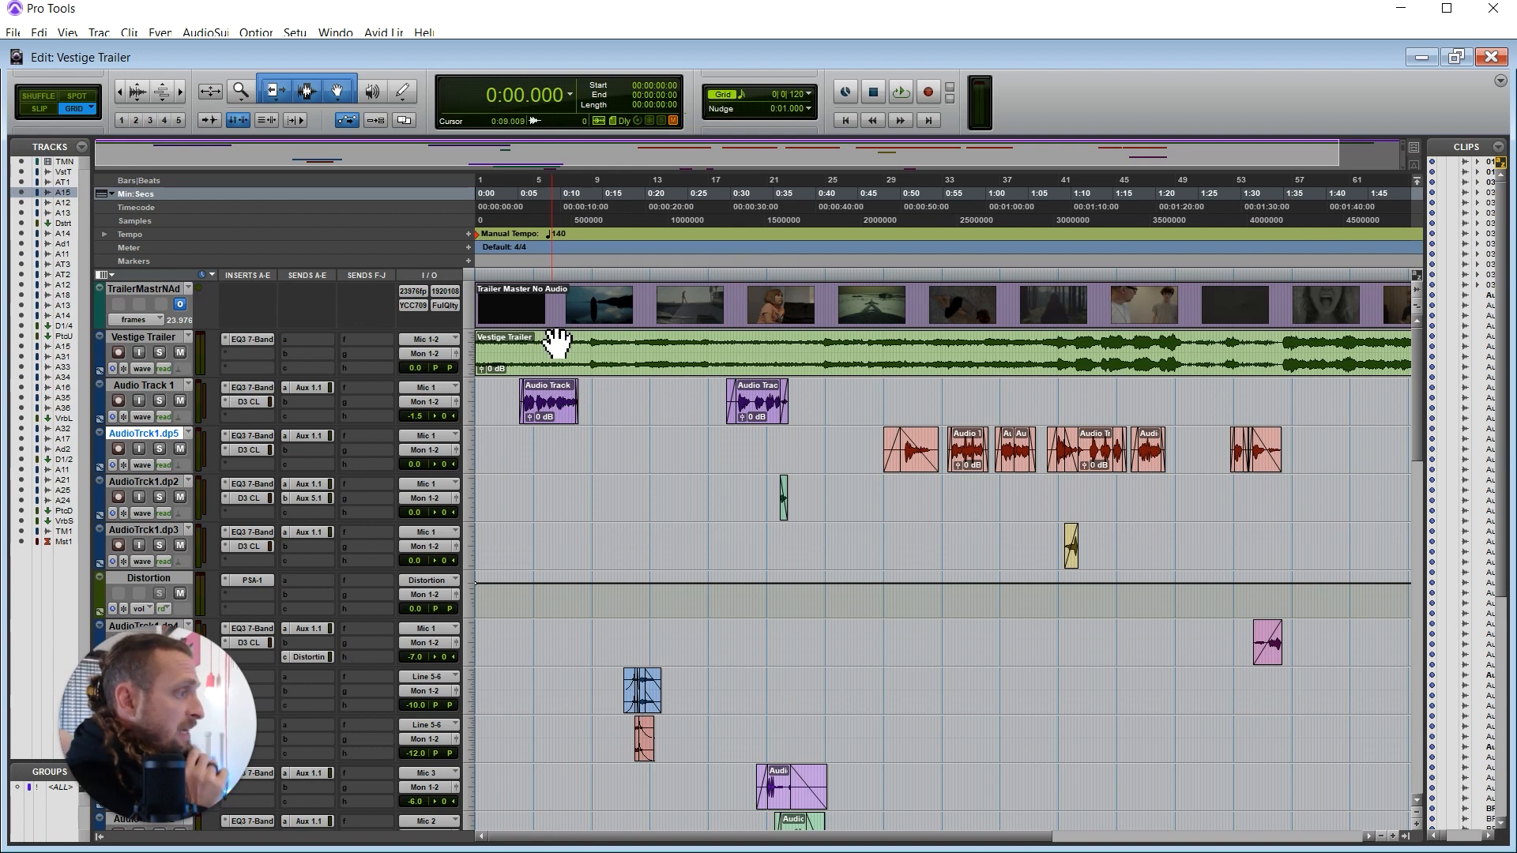
pyautogui.moveTo(540, 347); pyautogui.dragTo(1054, 363)
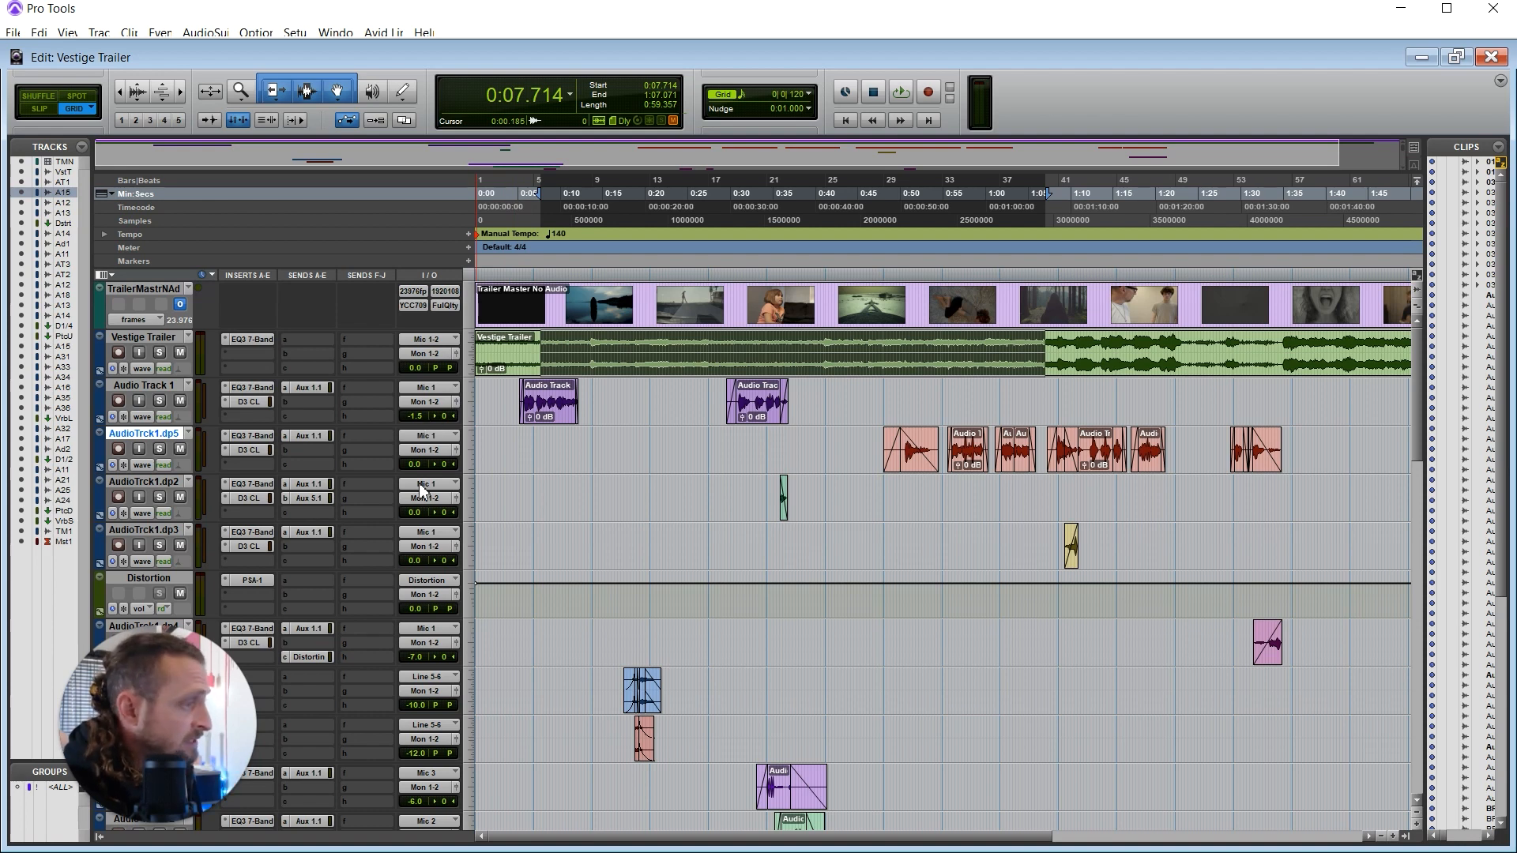
pyautogui.moveTo(904, 223); pyautogui.dragTo(921, 228)
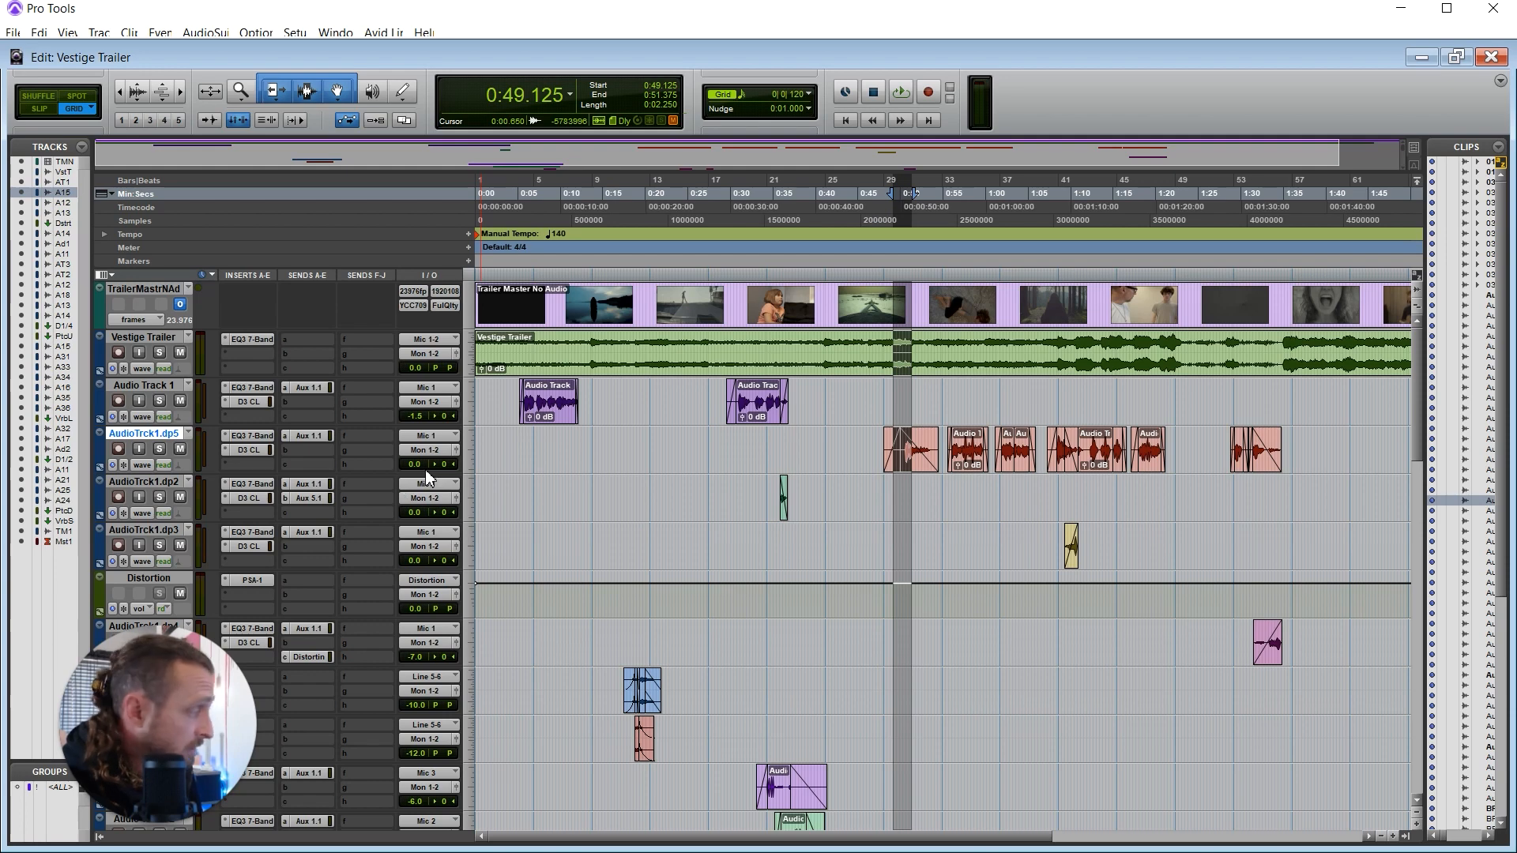
pyautogui.click(848, 442)
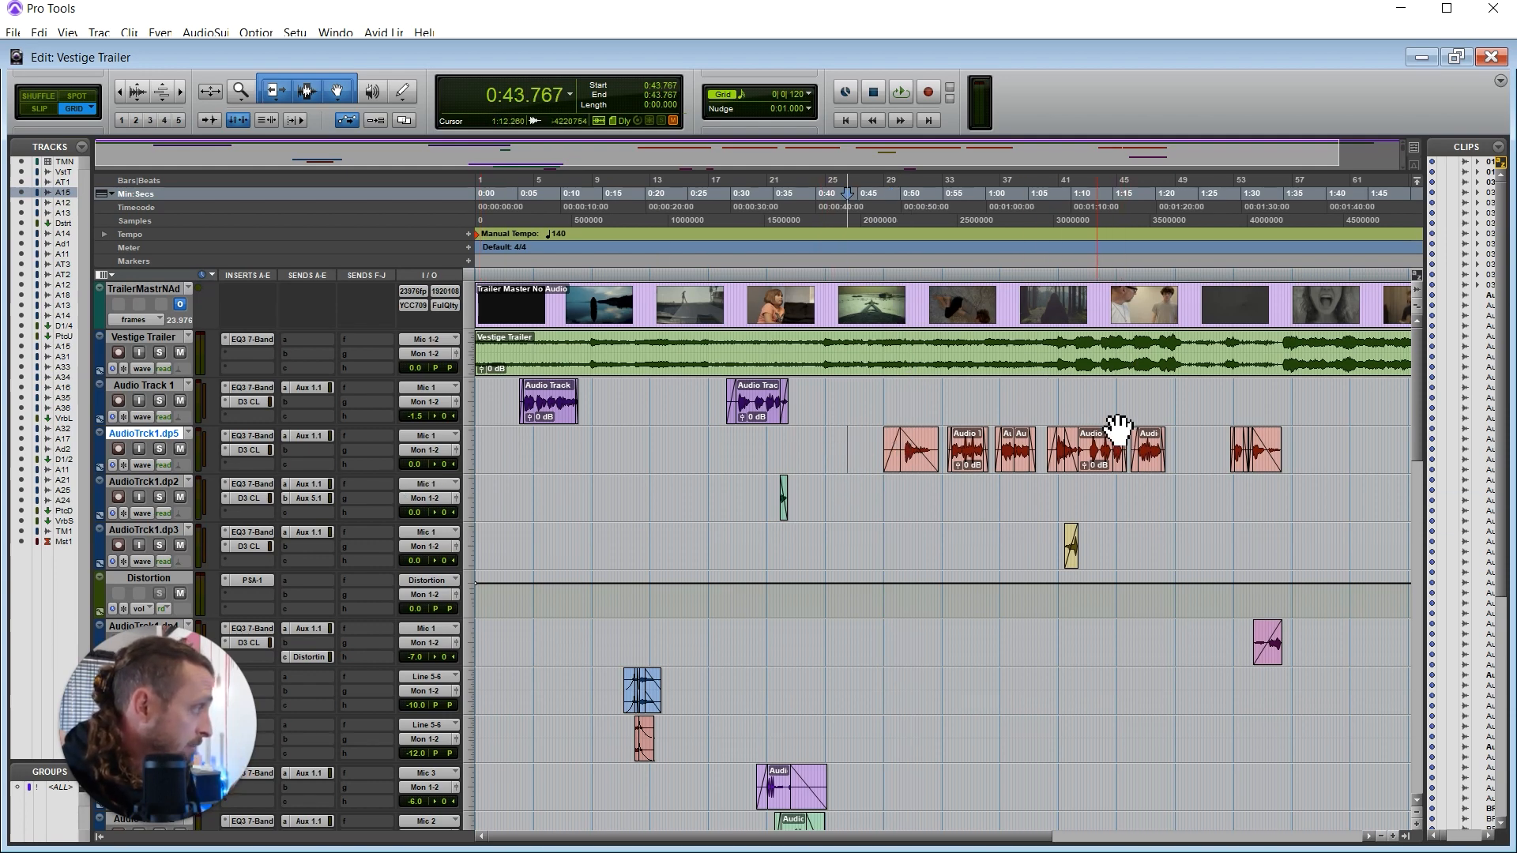
# Inspect the EQ3 7-Band settings on Audio Track 1 and close the plug-in
pyautogui.click(251, 388)
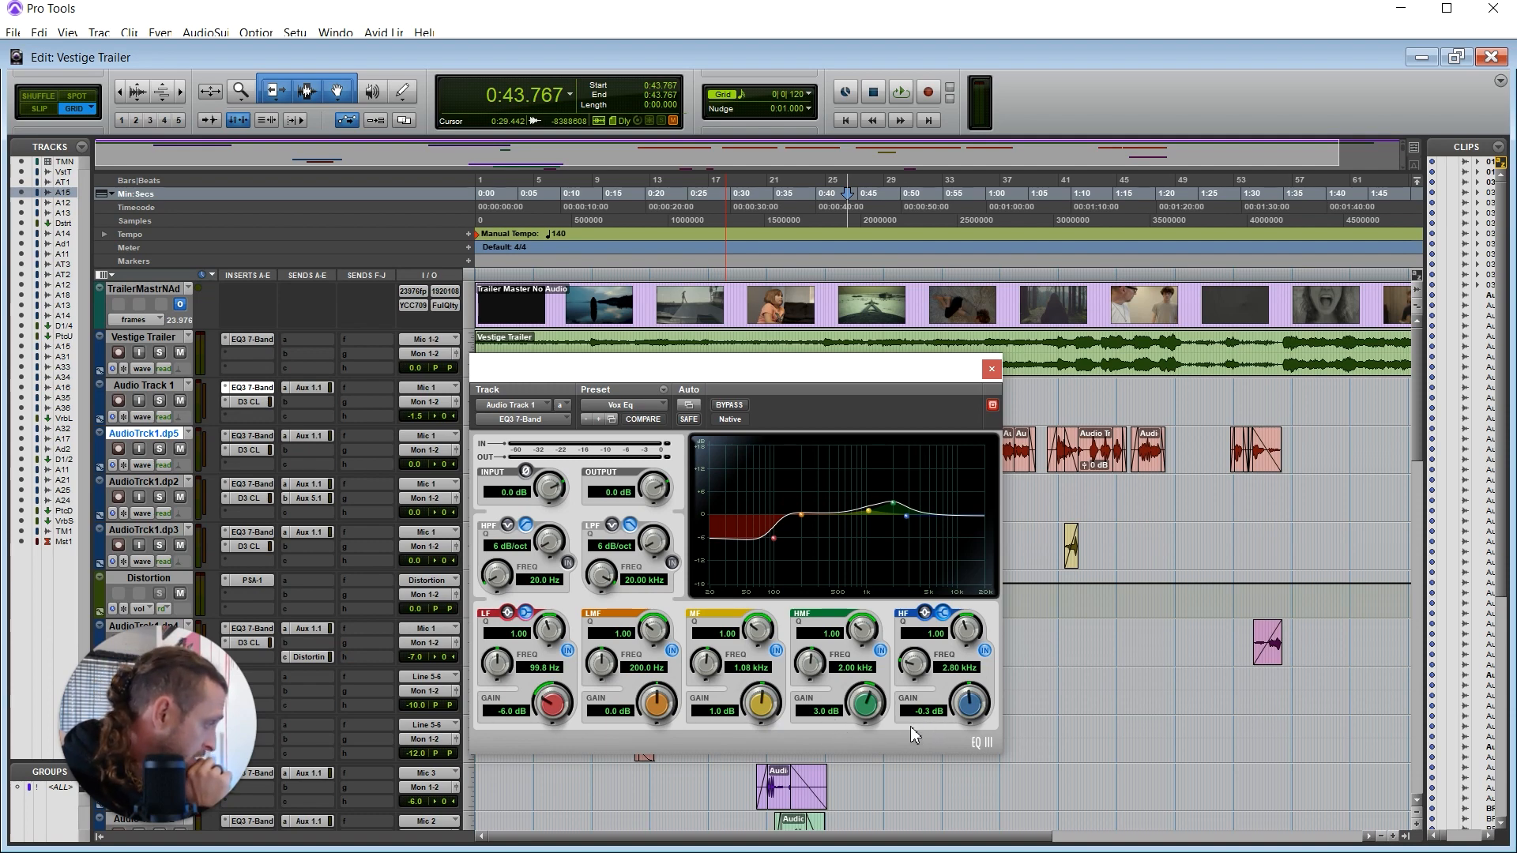
pyautogui.click(991, 370)
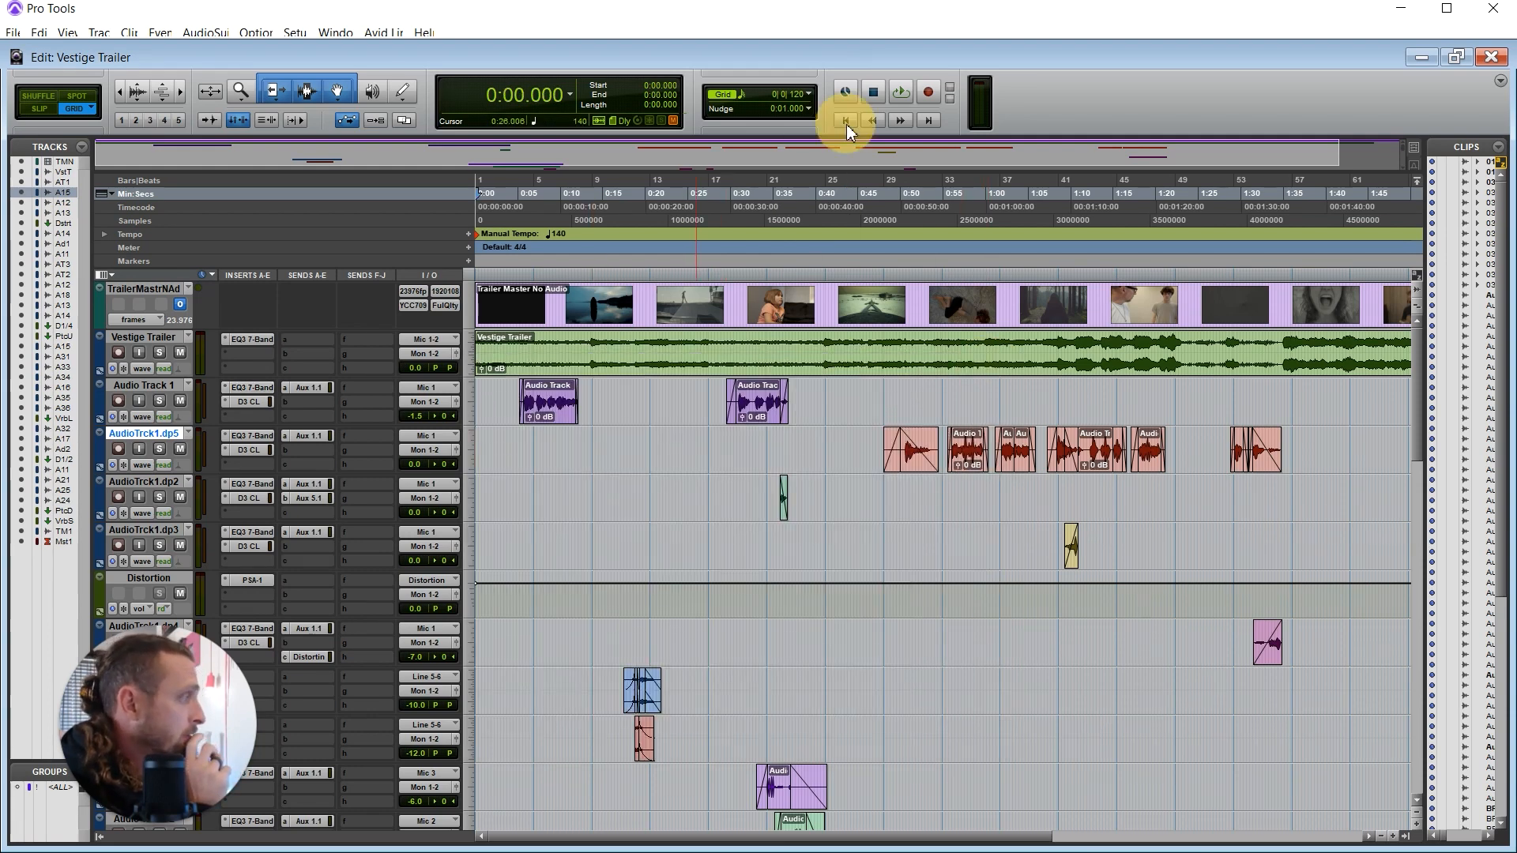
# Play the session from the beginning and set the edit cursor at 0:35.035 during playback
pyautogui.scroll(-3, 683, 506)
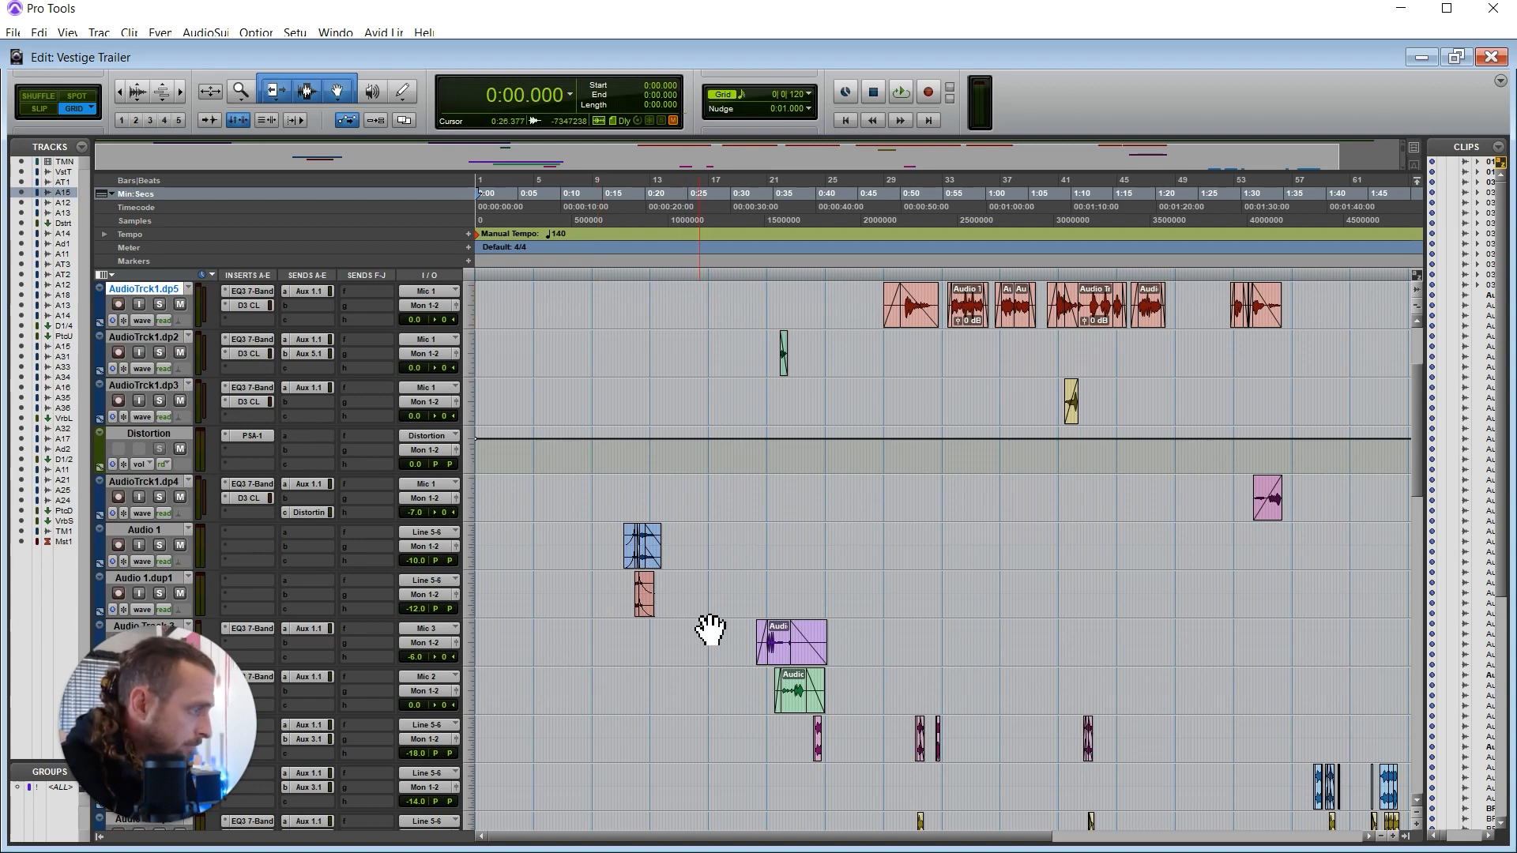
pyautogui.scroll(3, 731, 649)
pyautogui.press('space')
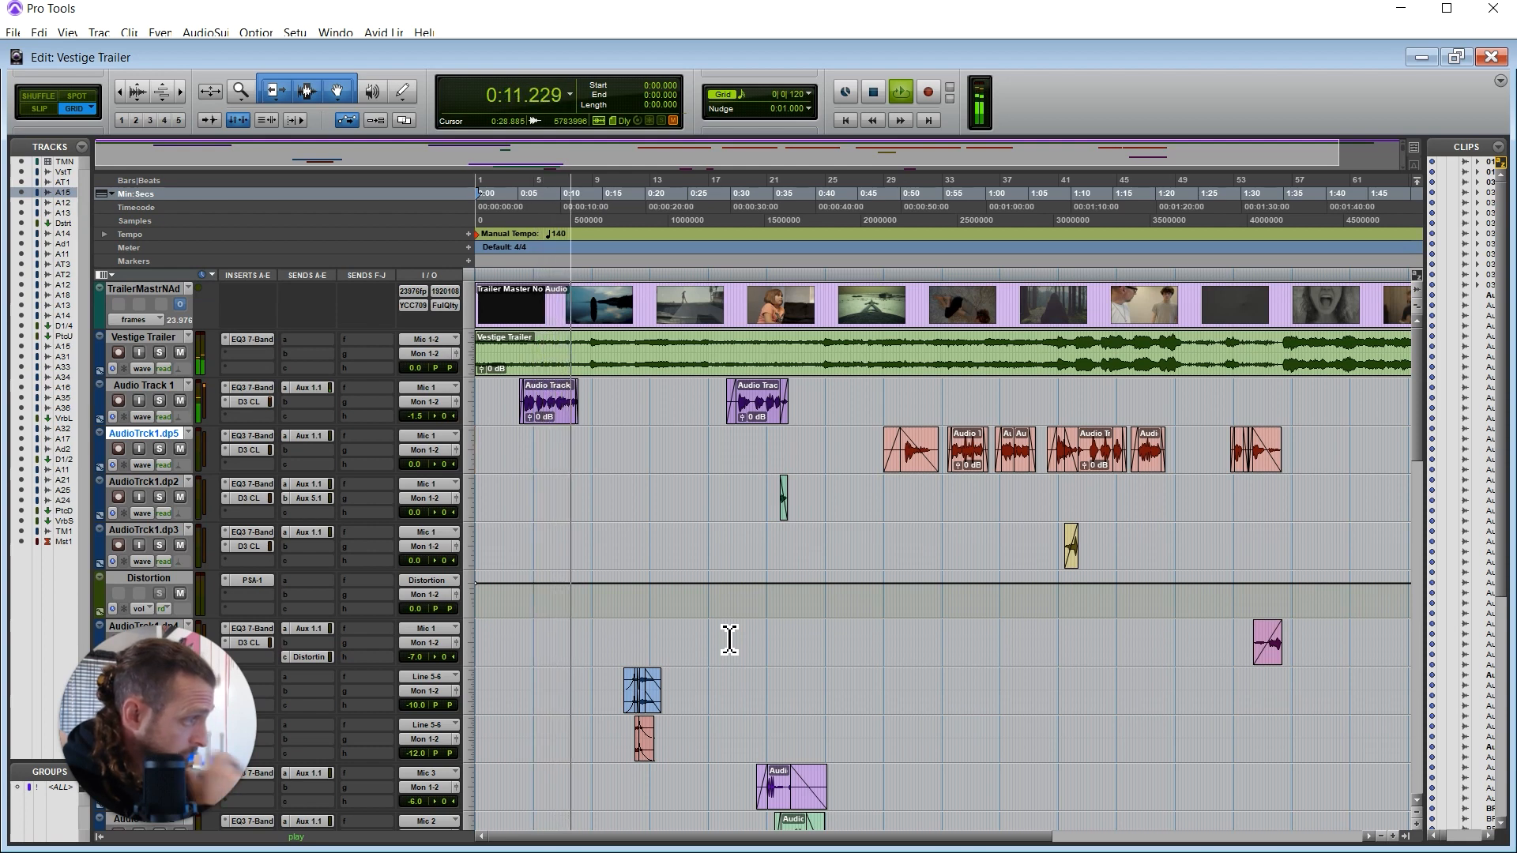
pyautogui.scroll(-1, 731, 632)
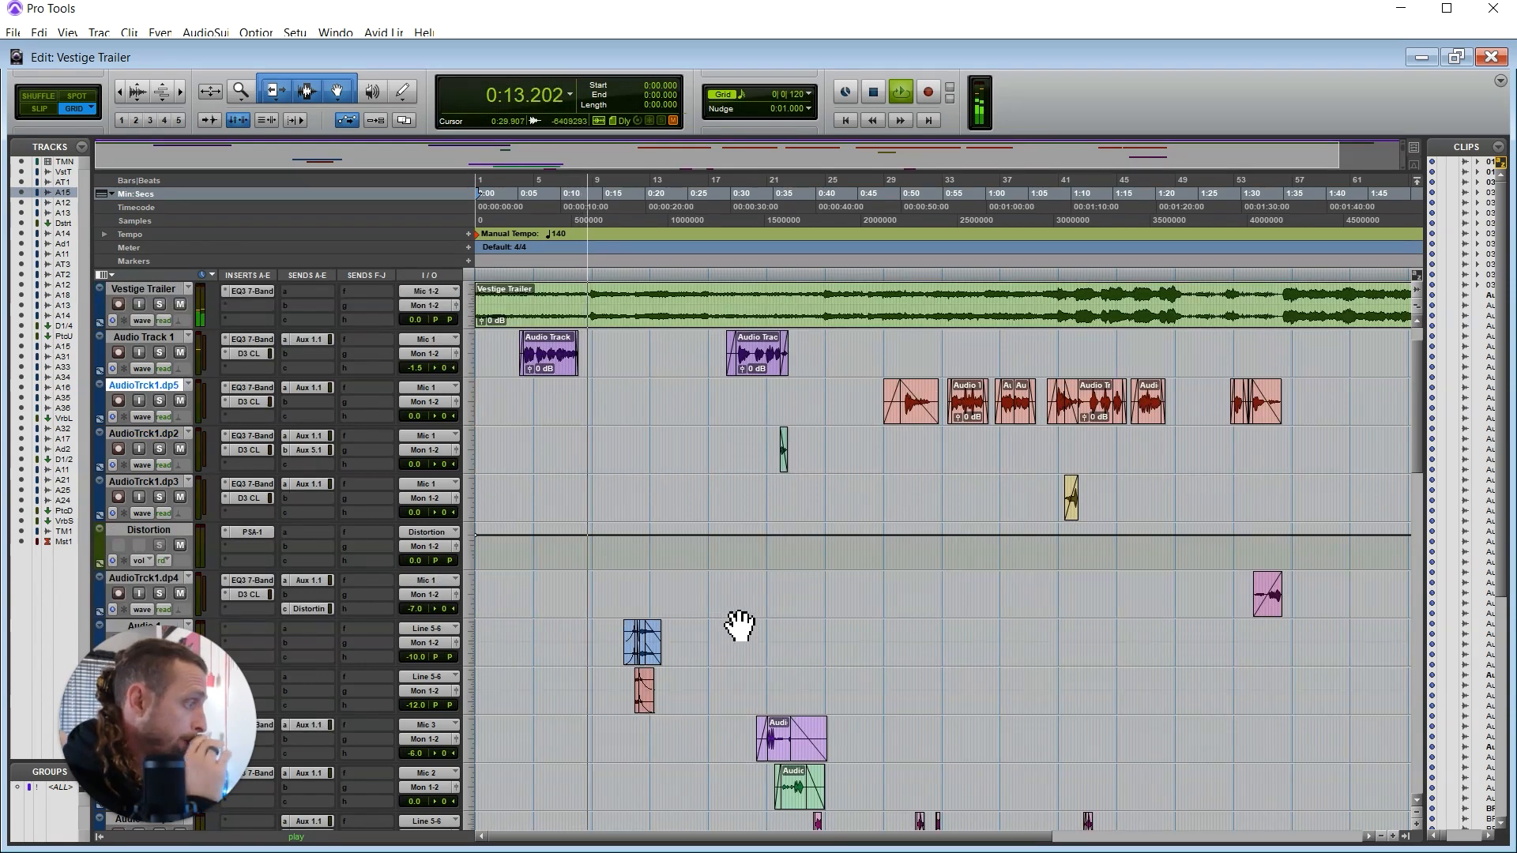
pyautogui.scroll(1, 738, 626)
pyautogui.click(781, 320)
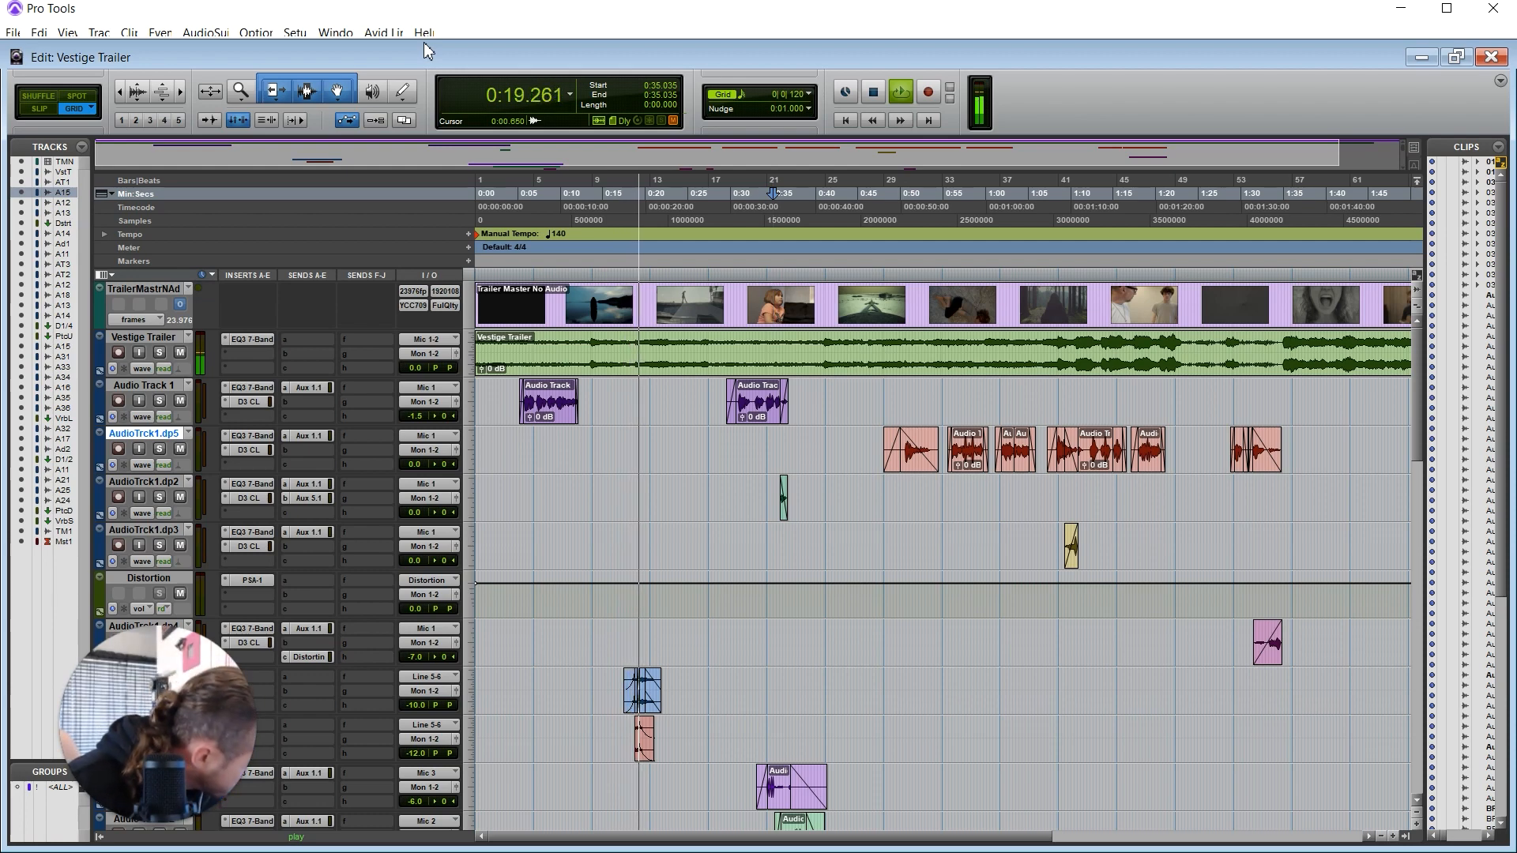
# Show the session's Video window, shrink it and move it clear of the clips, and stop playback
pyautogui.click(353, 35)
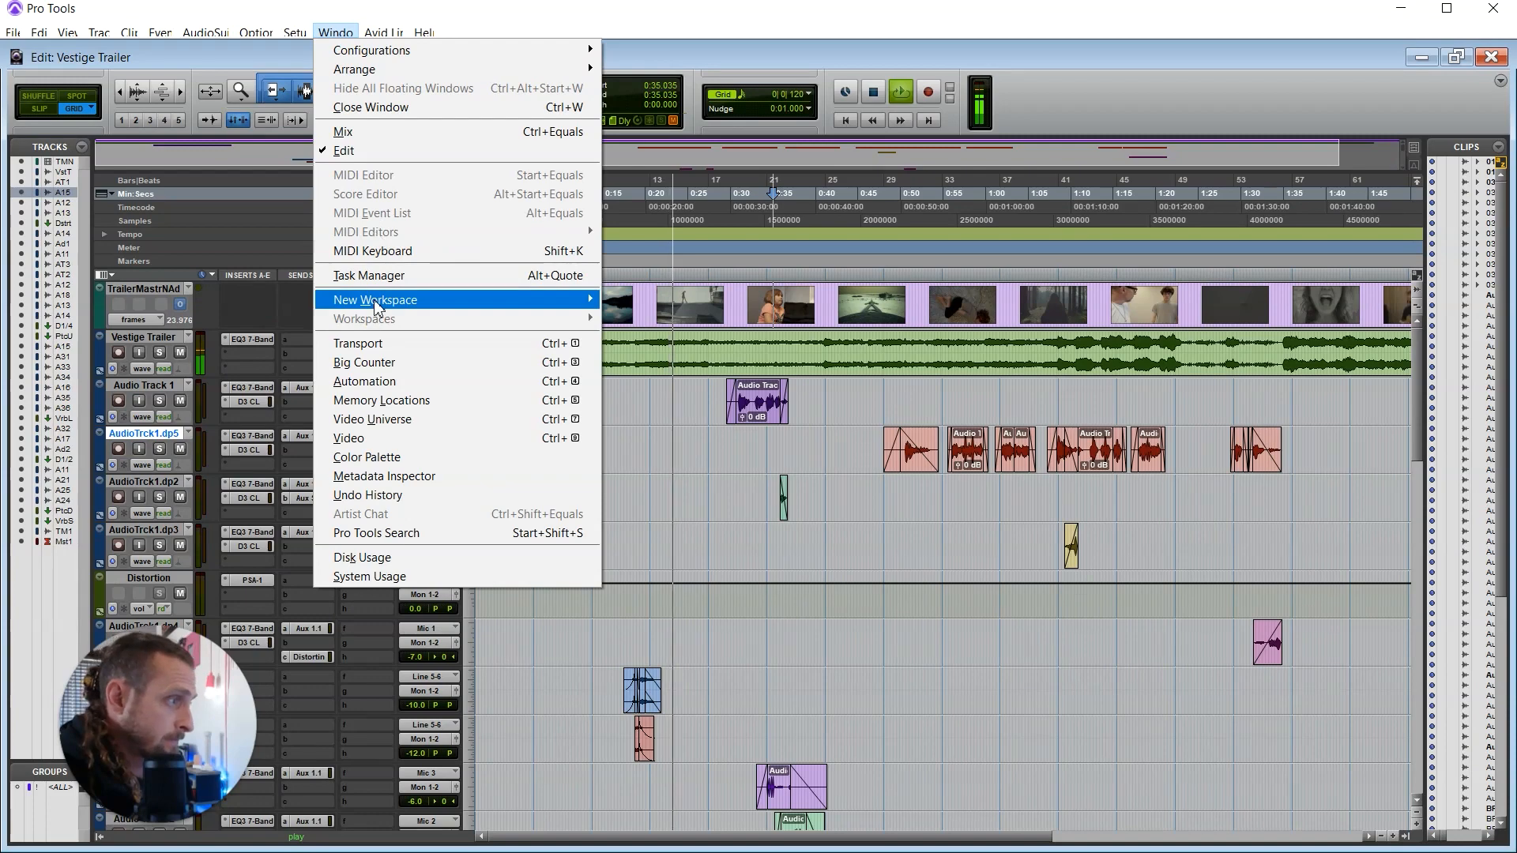
pyautogui.click(352, 438)
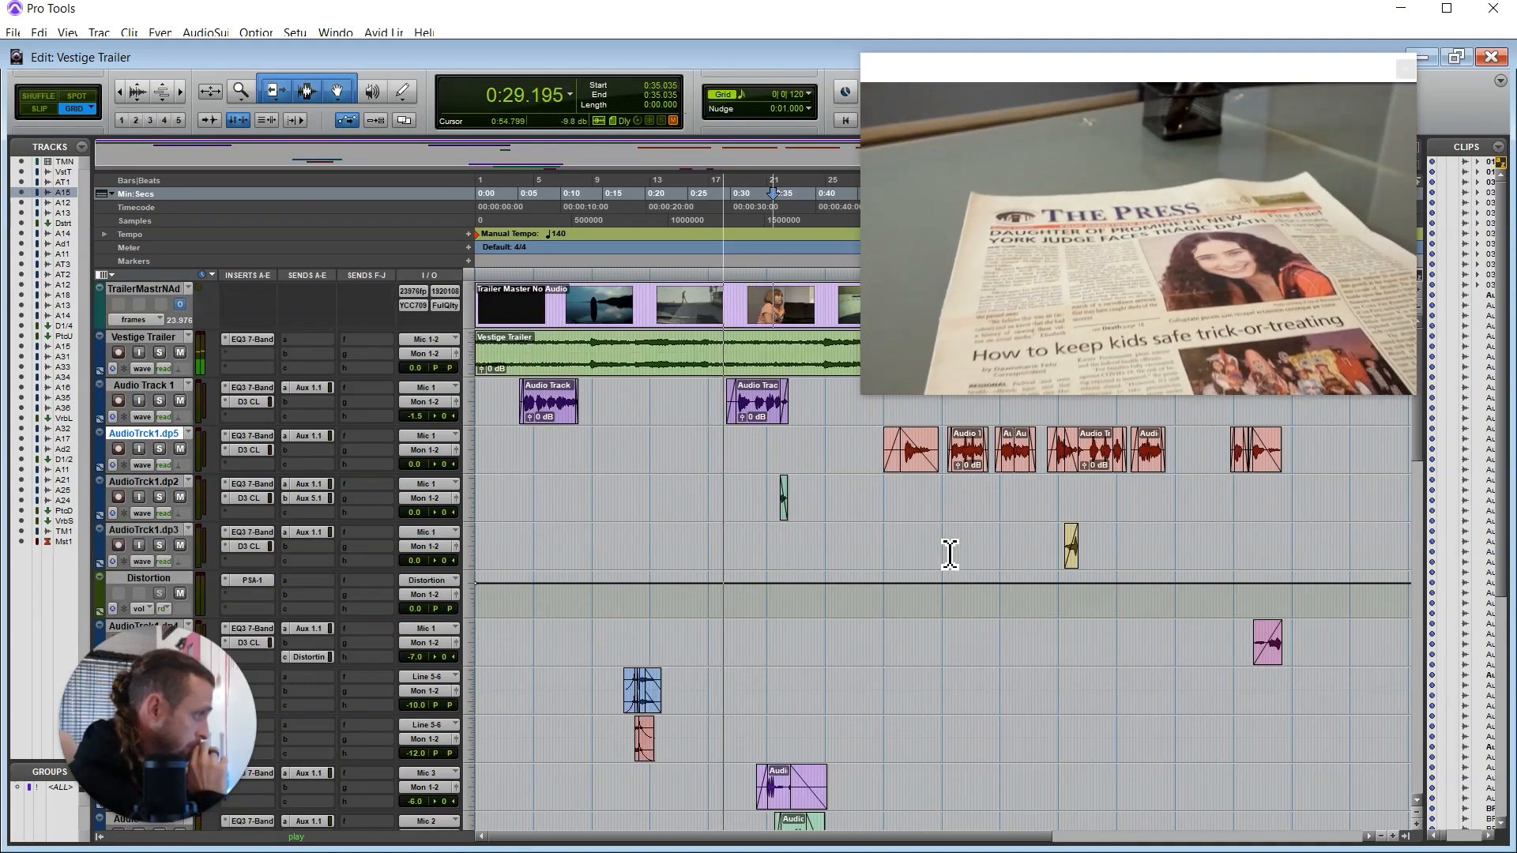
pyautogui.scroll(-1, 949, 555)
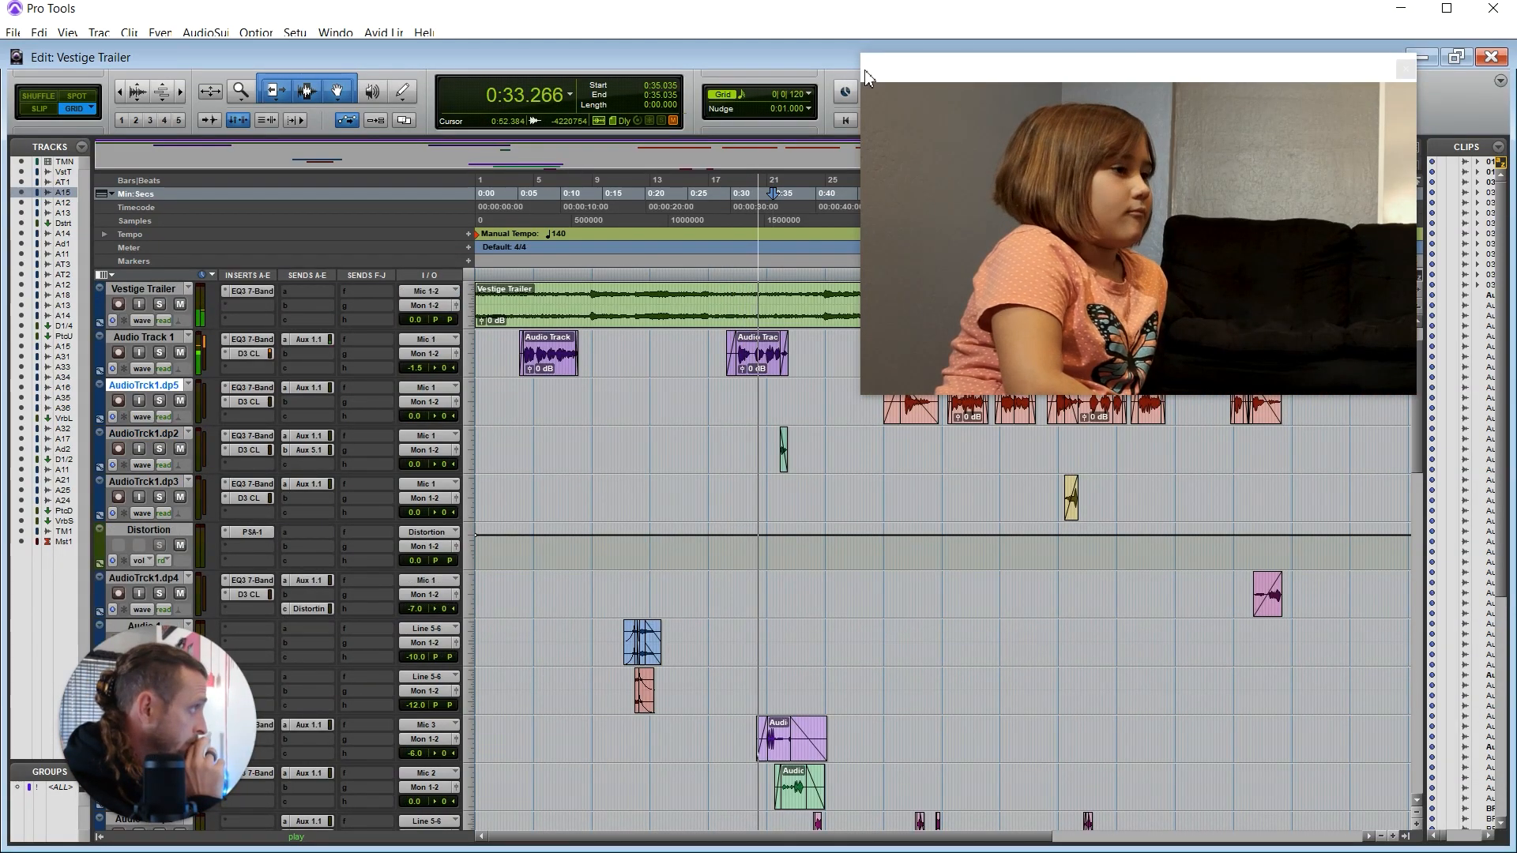
pyautogui.moveTo(860, 166); pyautogui.dragTo(1083, 166)
pyautogui.moveTo(1267, 73); pyautogui.dragTo(962, 109)
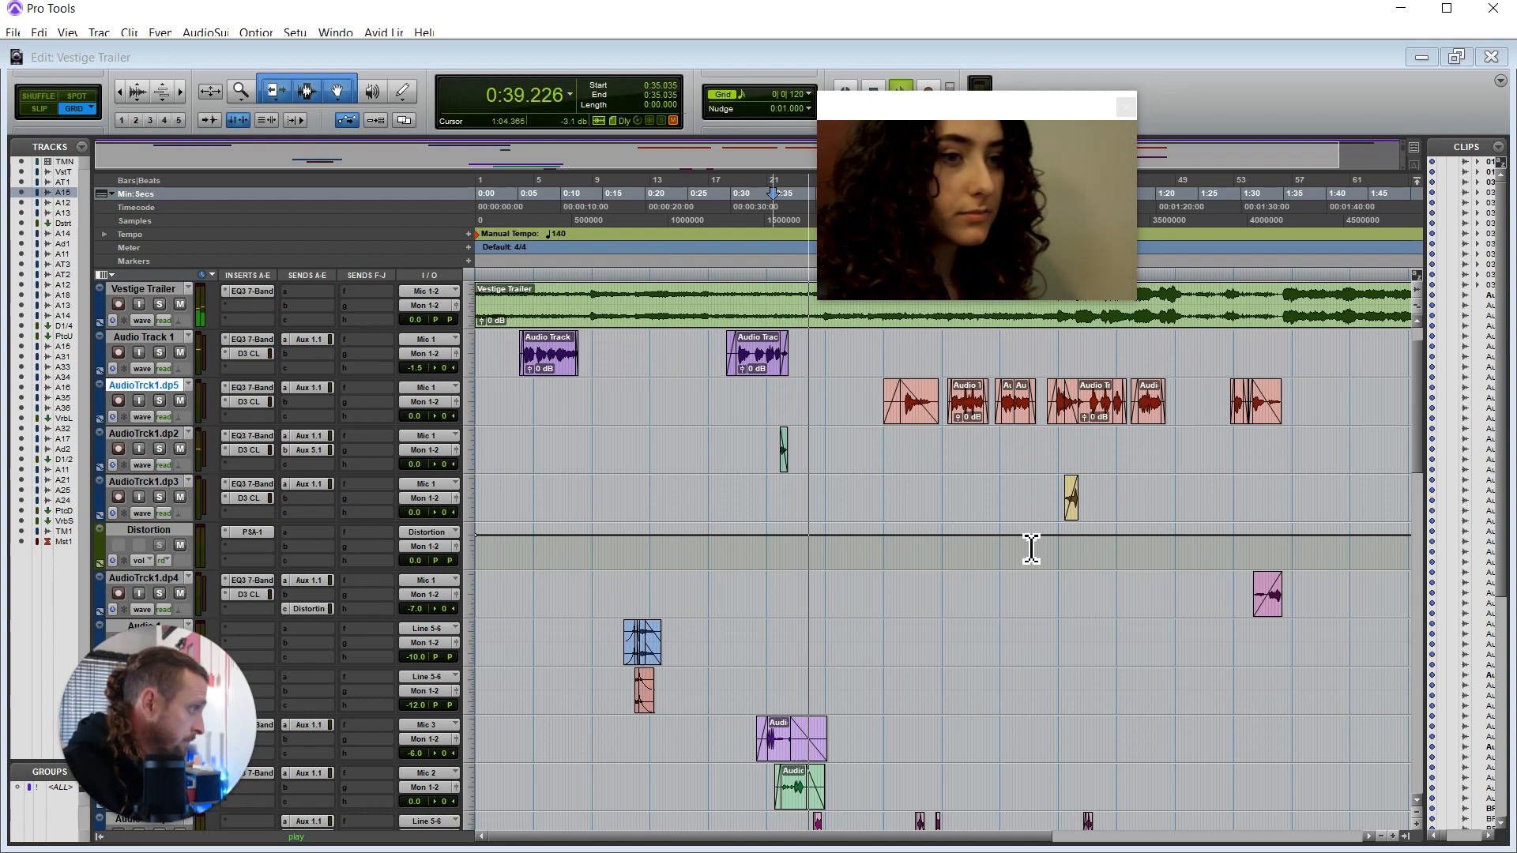
pyautogui.press('space')
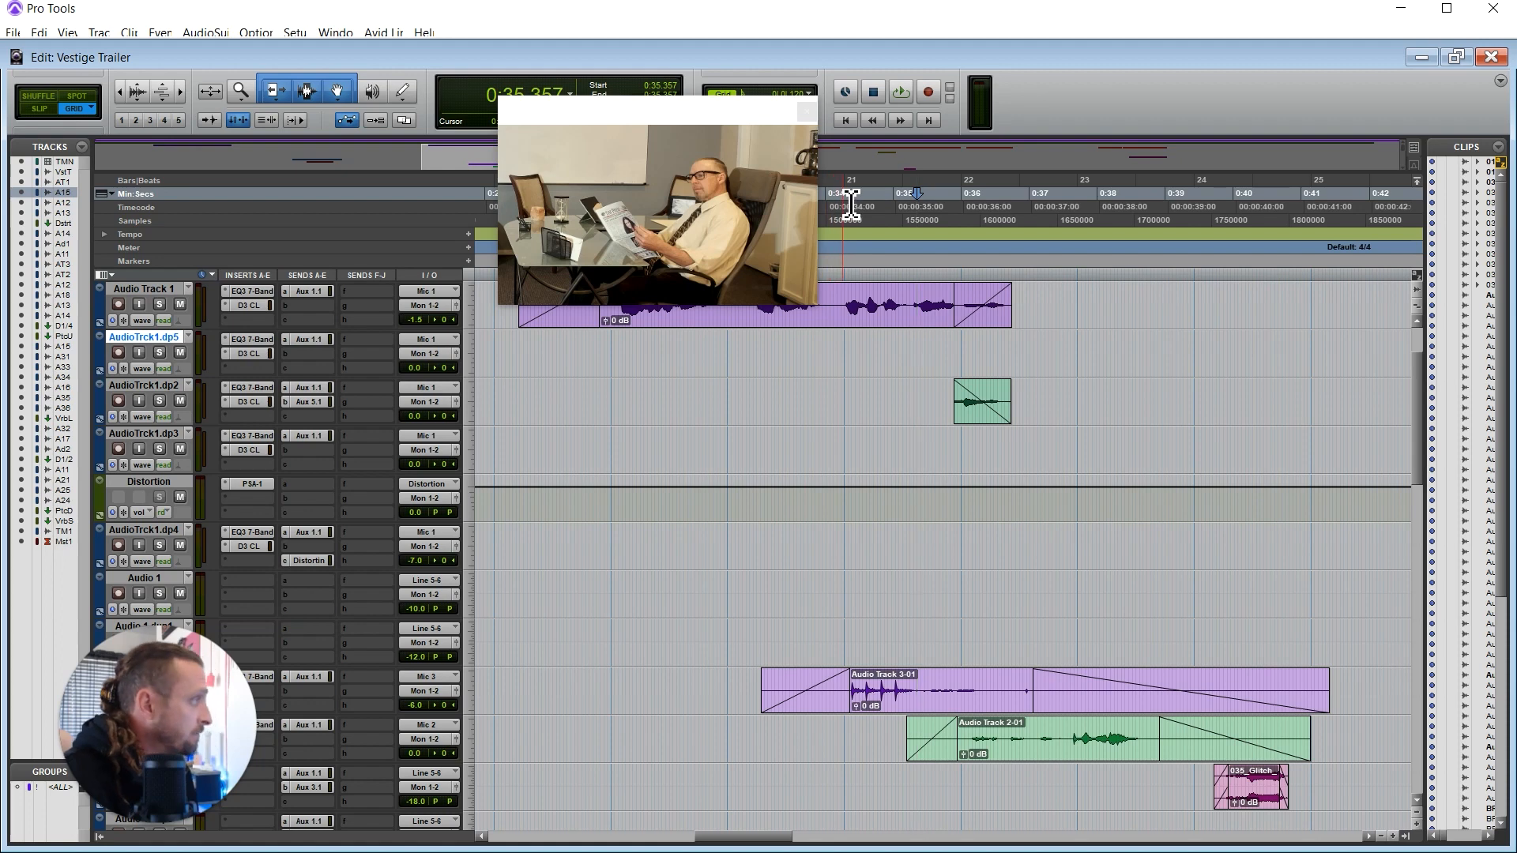
# Play the picture and audio from 0:34.285 and examine the Audio Track 3 and Audio Track 2 clips
pyautogui.click(852, 207)
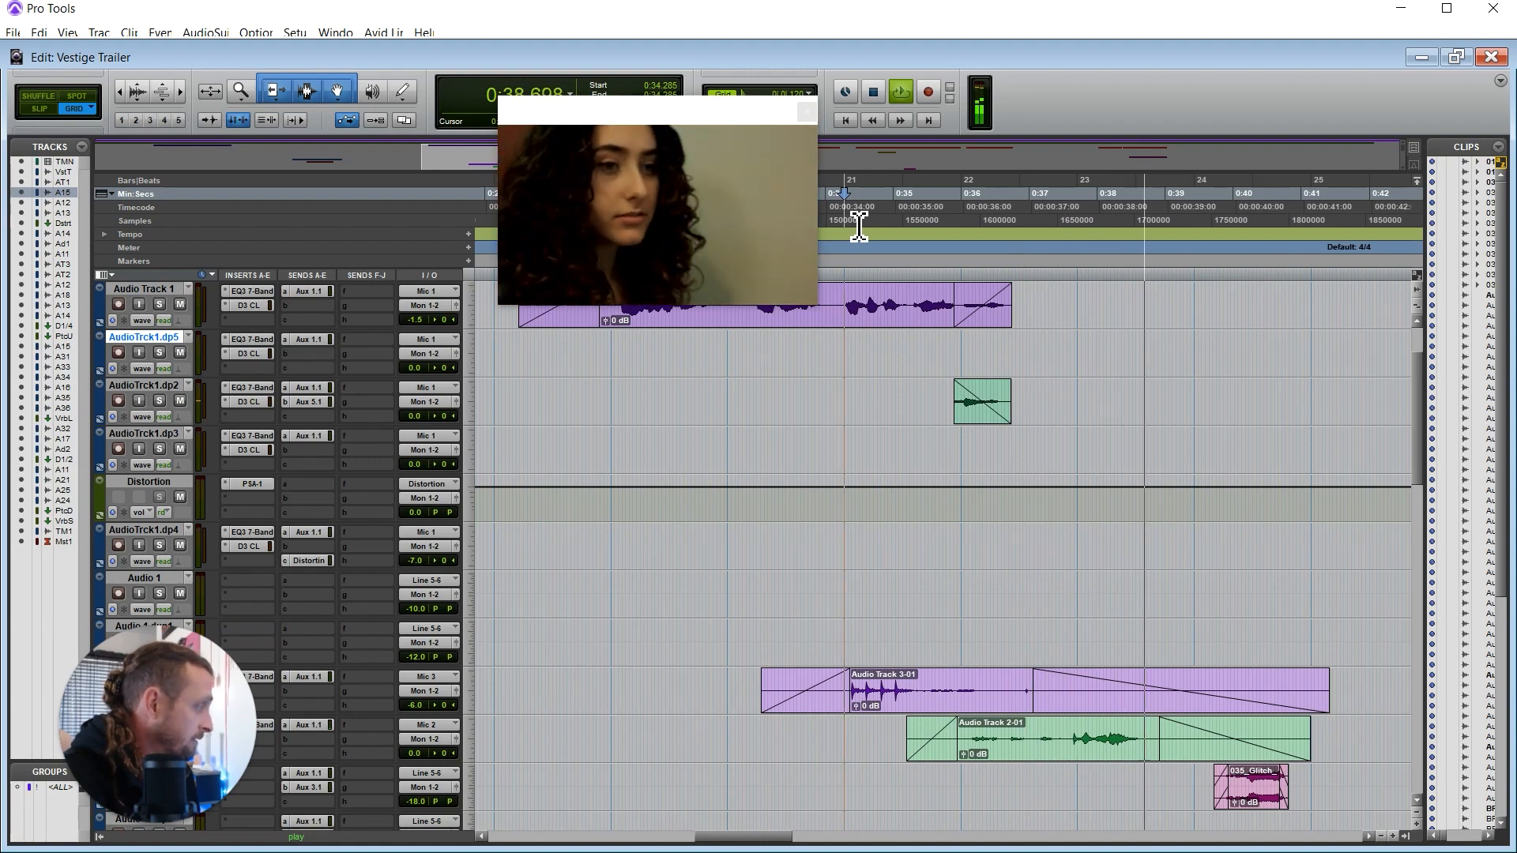
pyautogui.press('space')
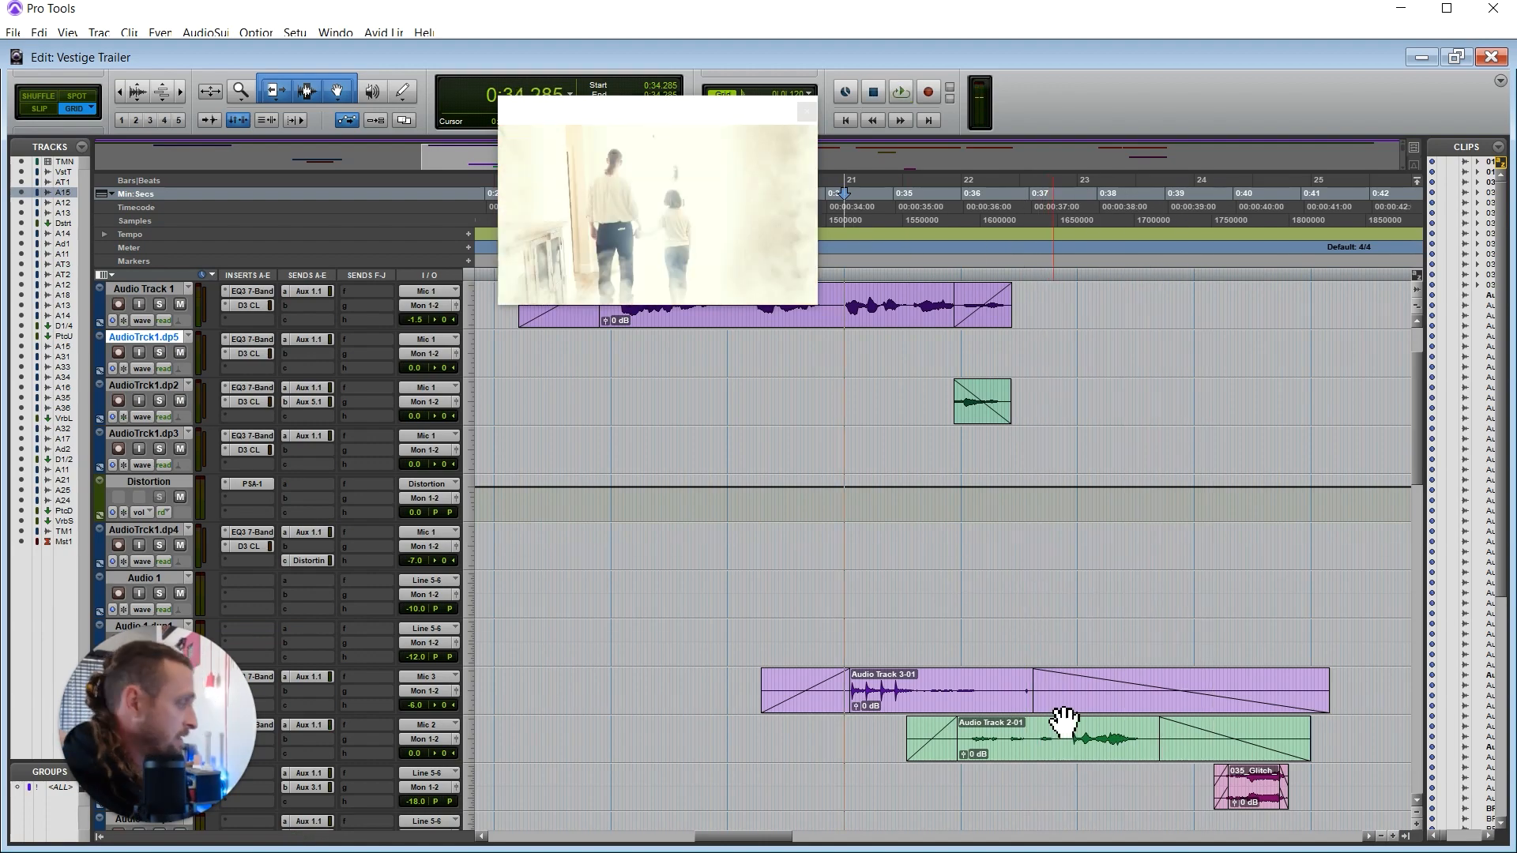
pyautogui.scroll(-2, 1063, 720)
pyautogui.scroll(-1, 1193, 736)
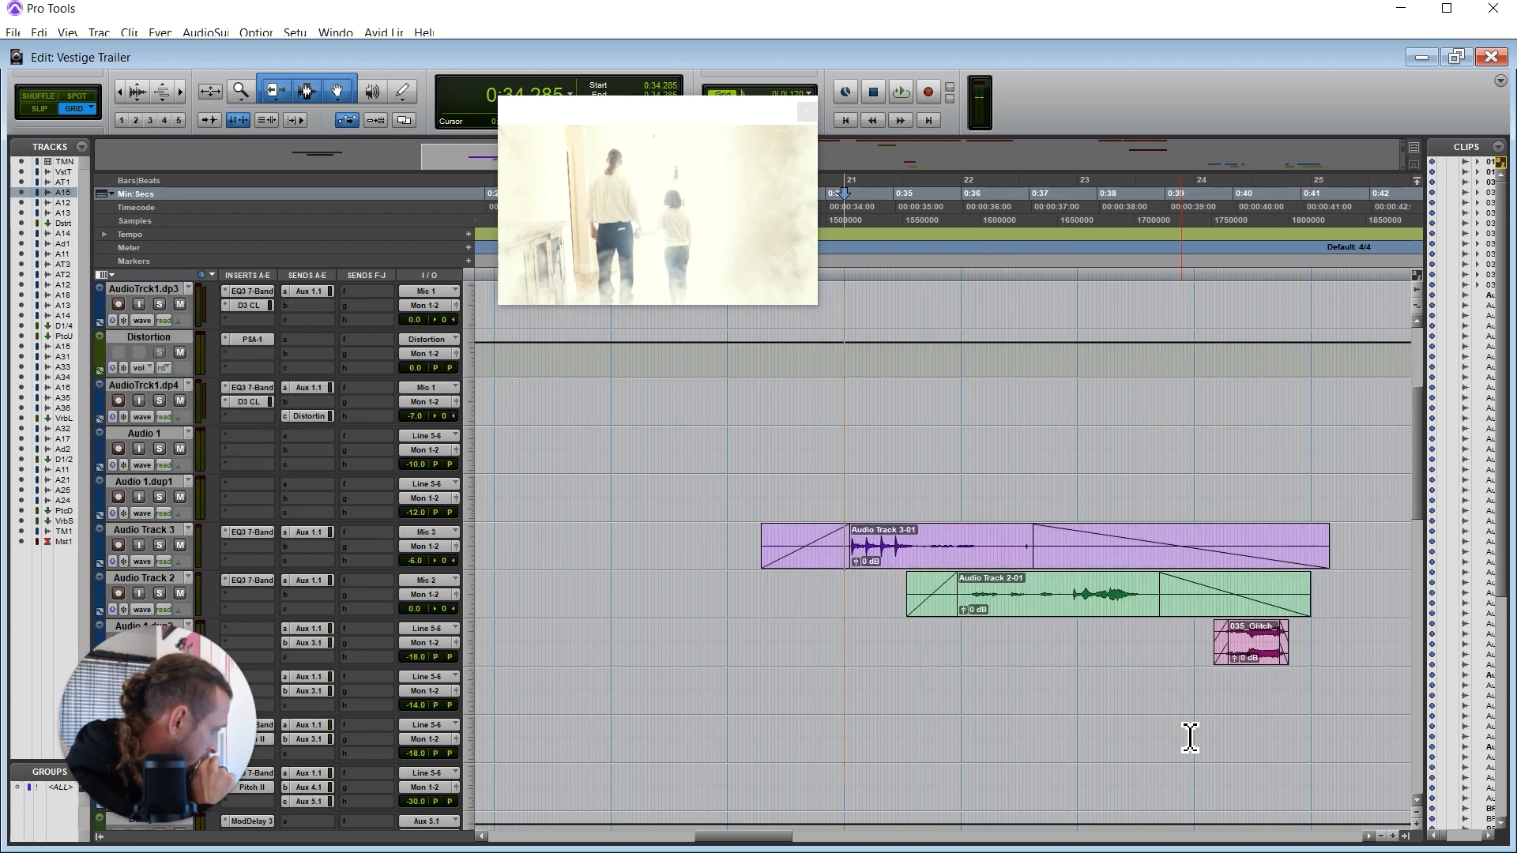
# Play the trailer from 0:39.321 with the timeline zoomed out, following the effect clips on the Audio 1 duplicate tracks
pyautogui.click(1175, 209)
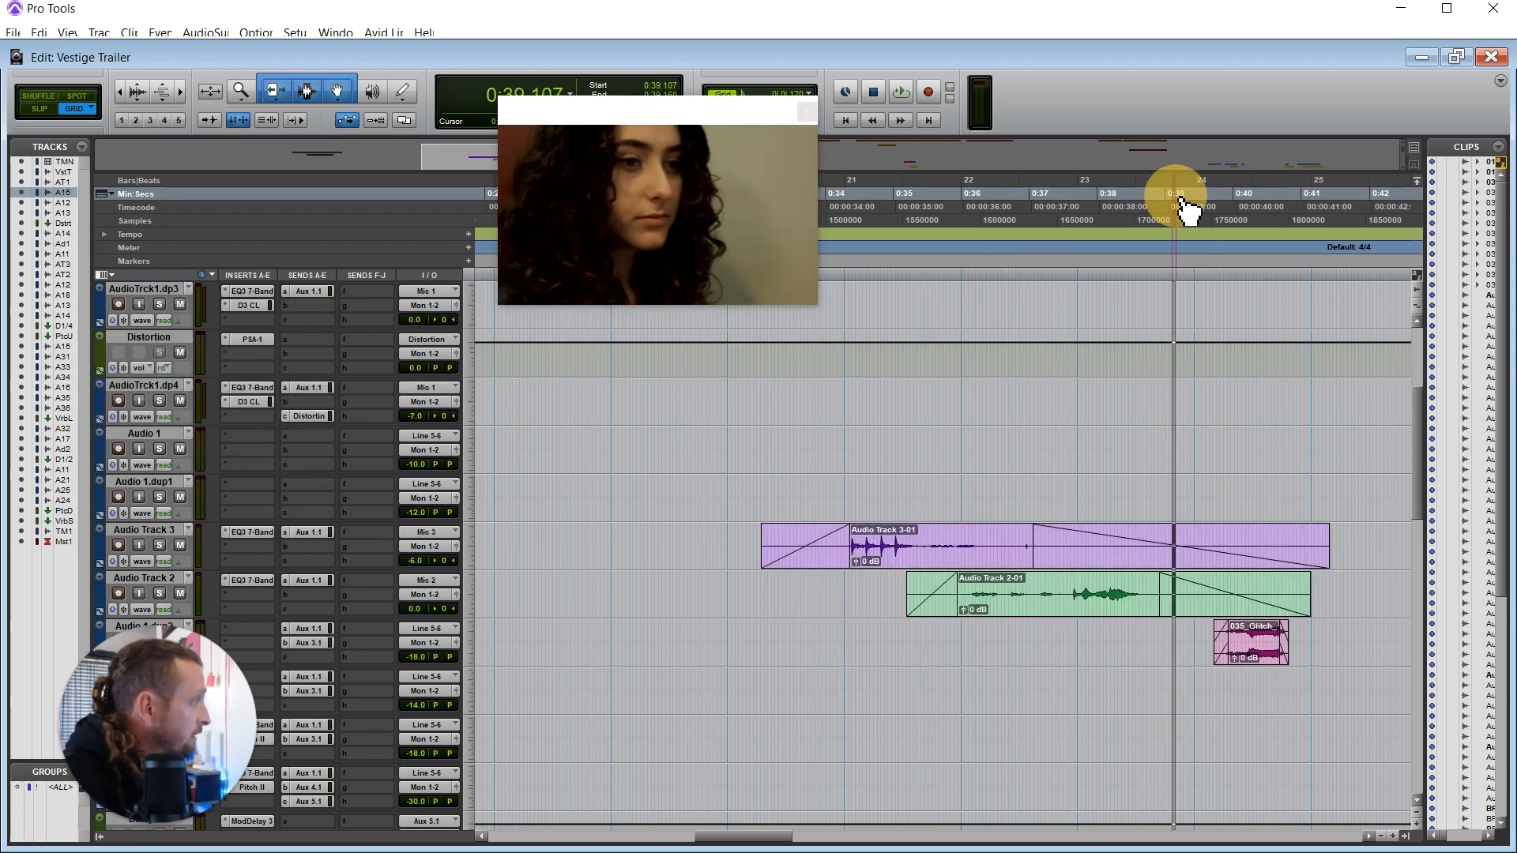
pyautogui.click(1197, 224)
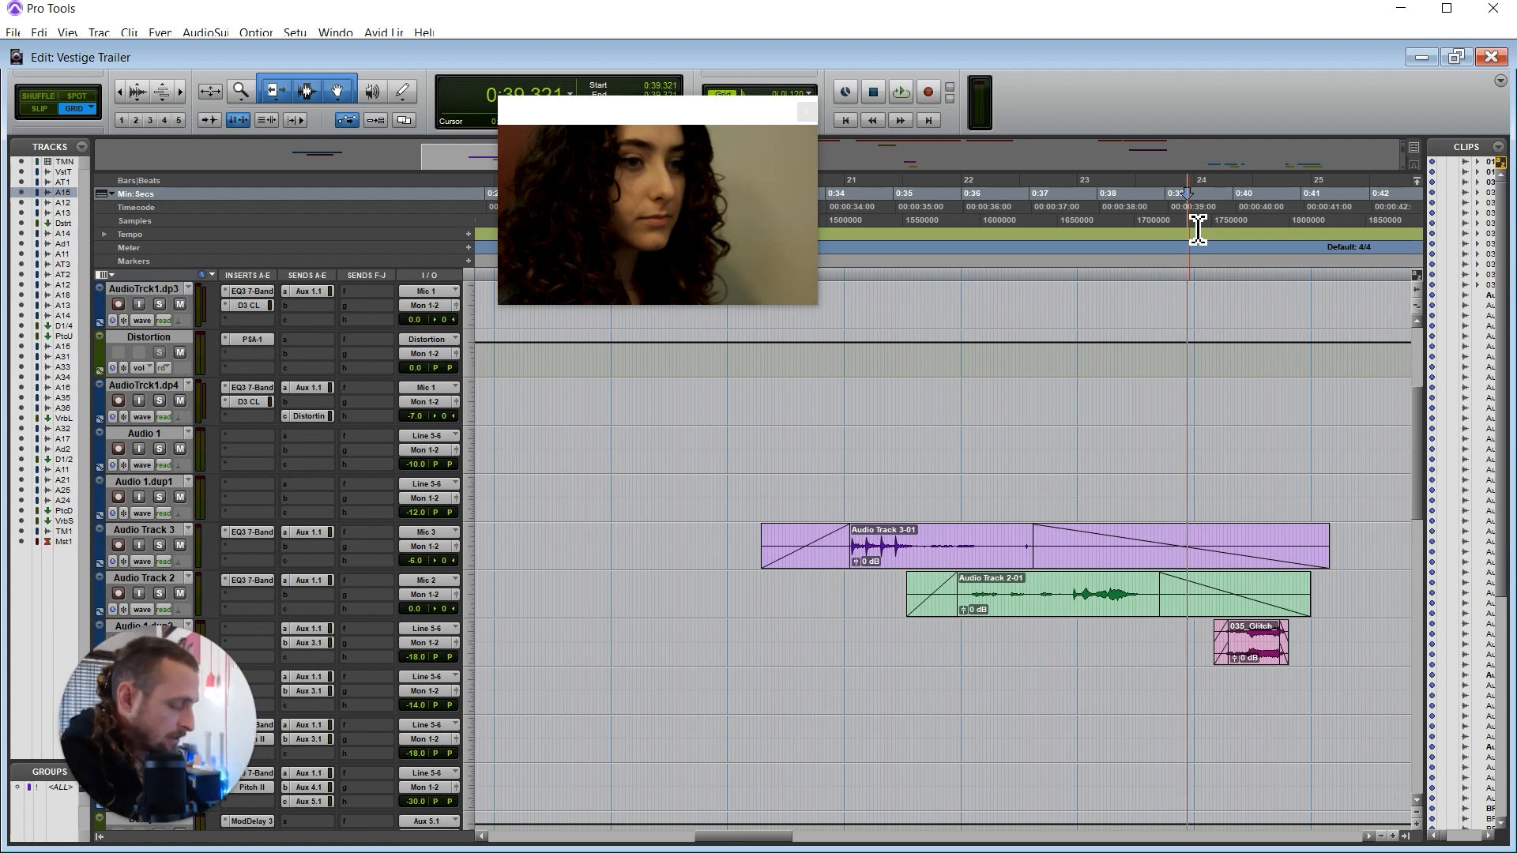
pyautogui.press('space')
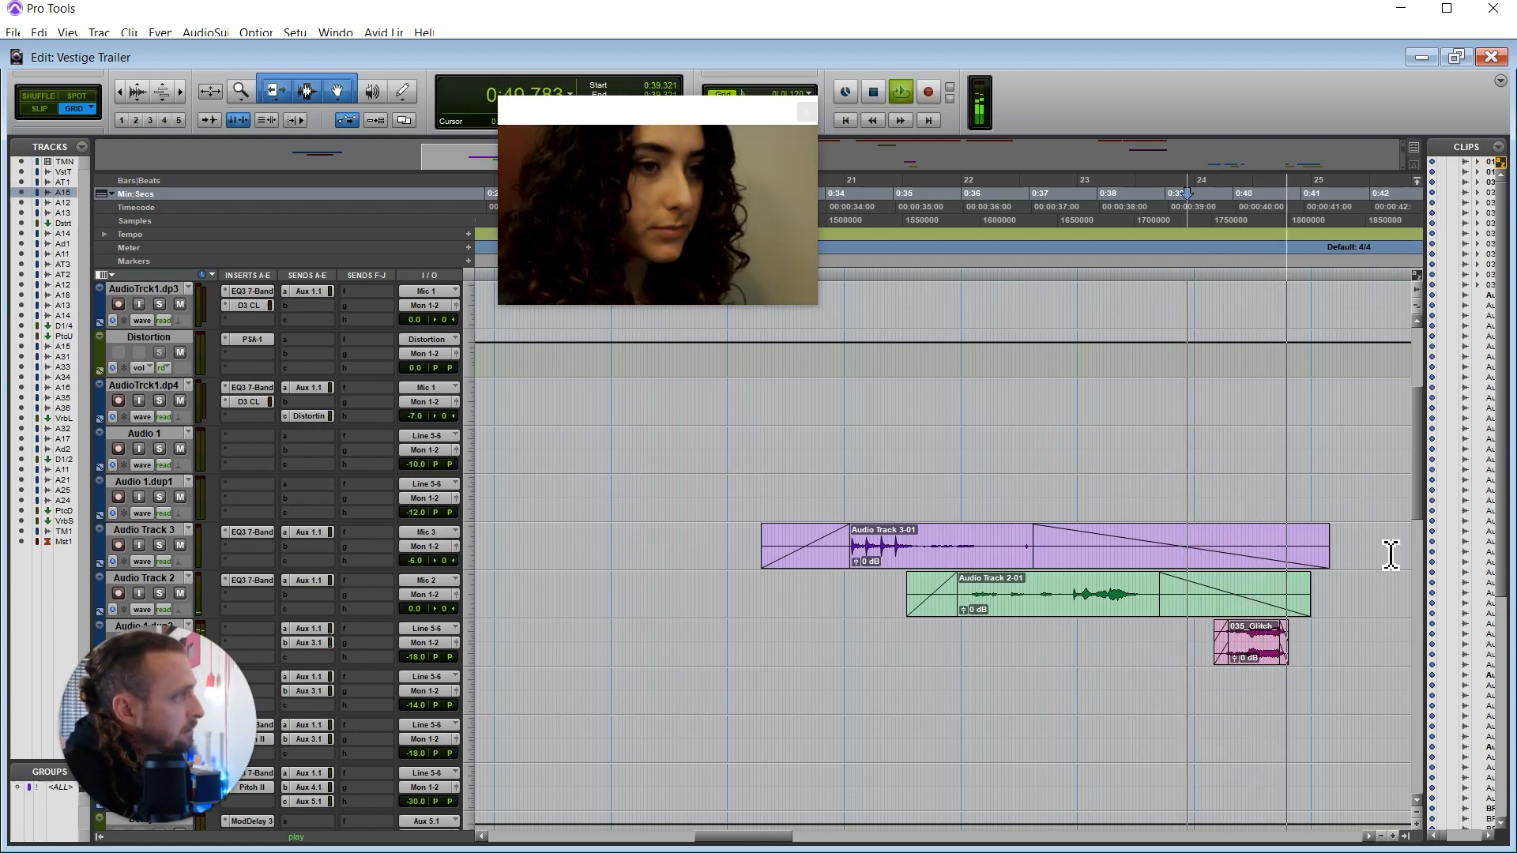
pyautogui.hotkey('ctrl', '[')
pyautogui.hotkey('ctrl', '[')
pyautogui.scroll(-3, 1170, 566)
pyautogui.scroll(2, 1027, 589)
pyautogui.scroll(-1, 896, 546)
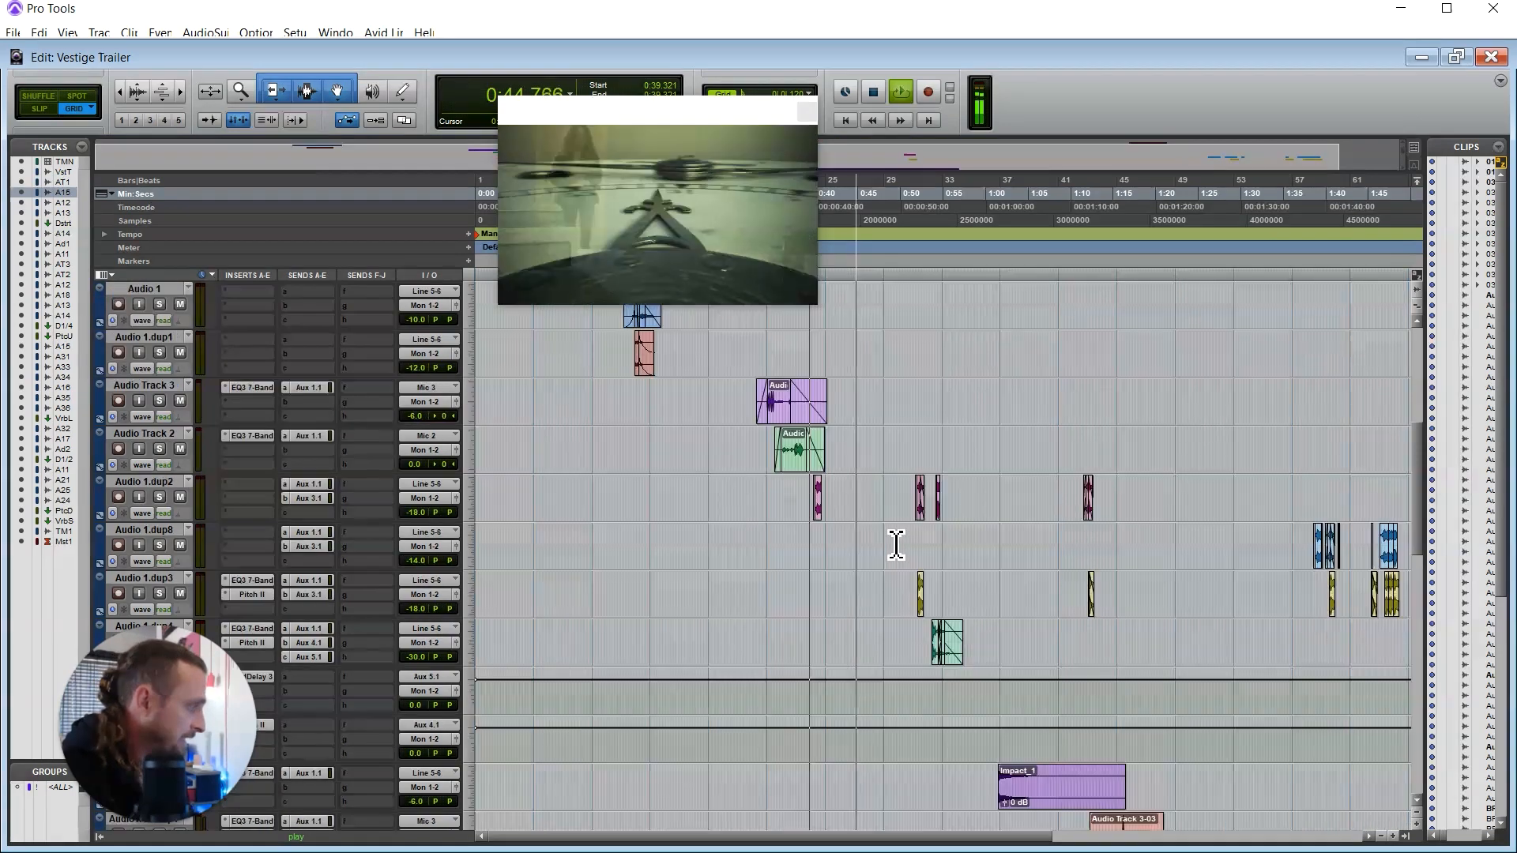
pyautogui.scroll(-6, 885, 553)
pyautogui.scroll(7, 887, 567)
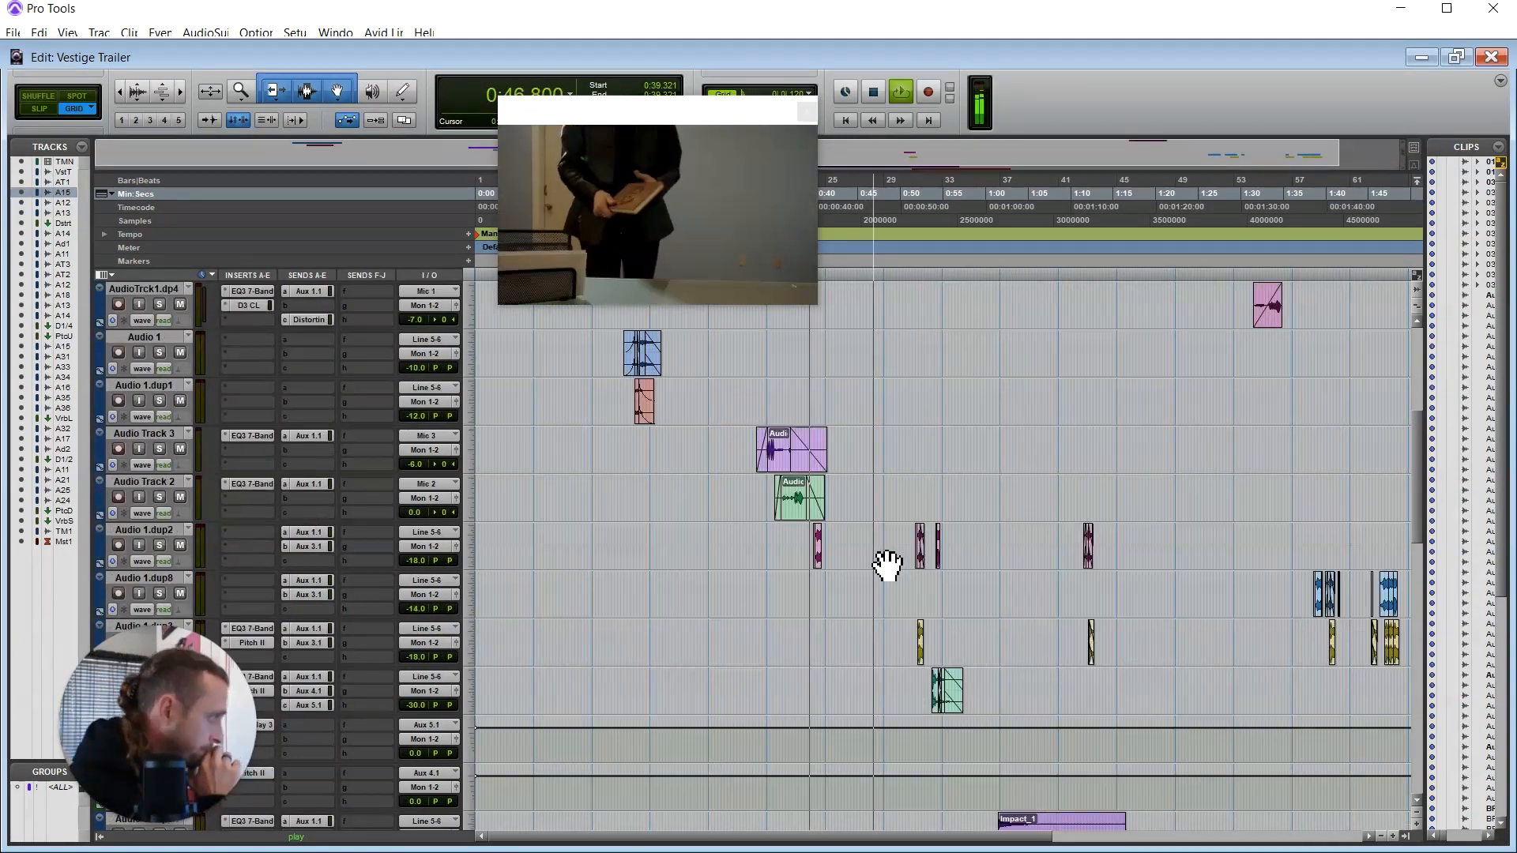
pyautogui.scroll(-5, 885, 562)
pyautogui.scroll(1, 881, 553)
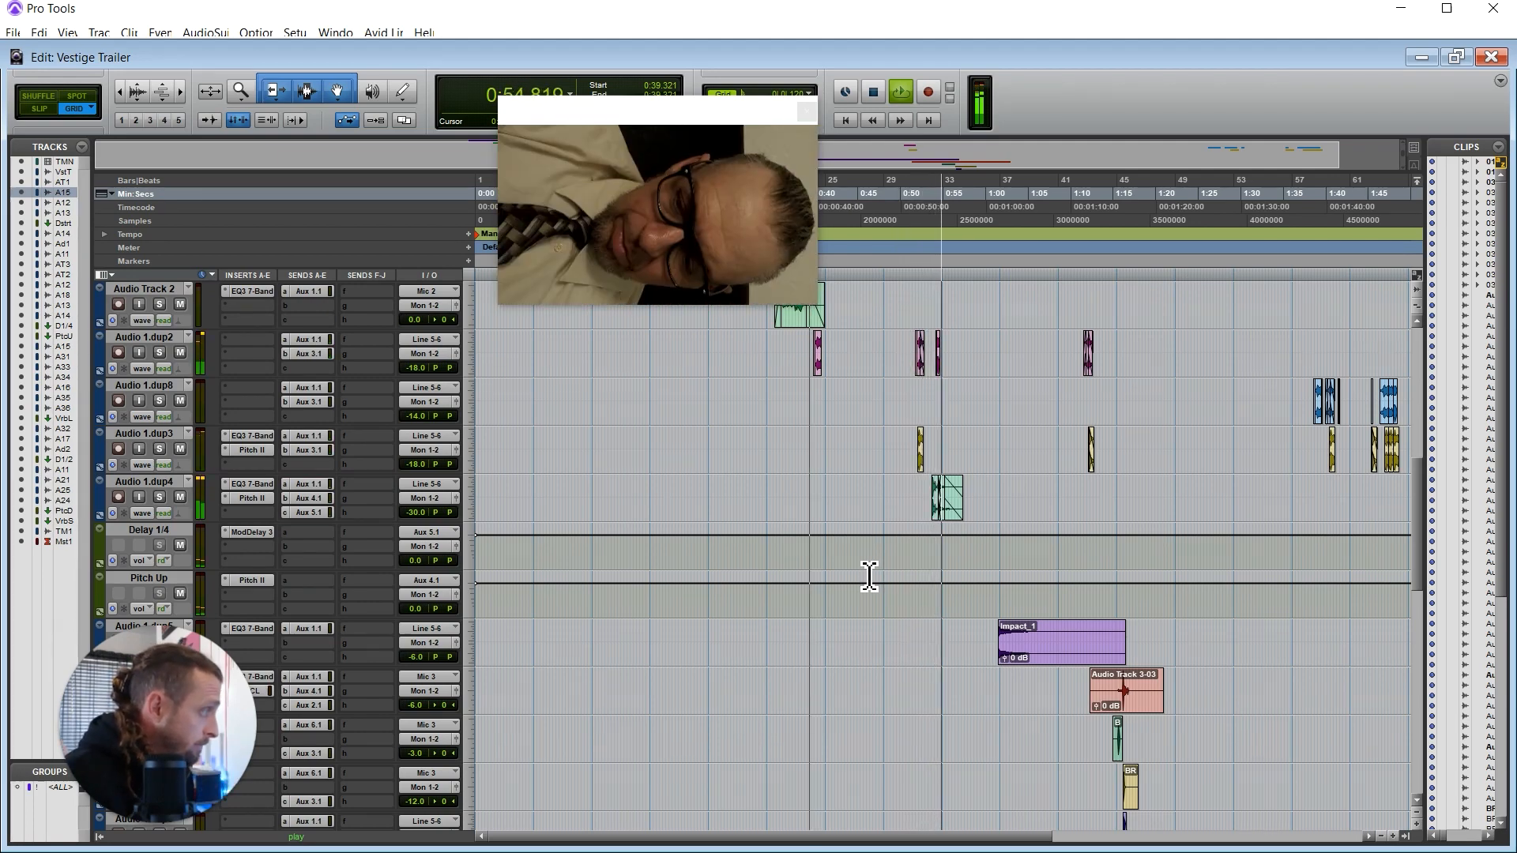
pyautogui.press('space')
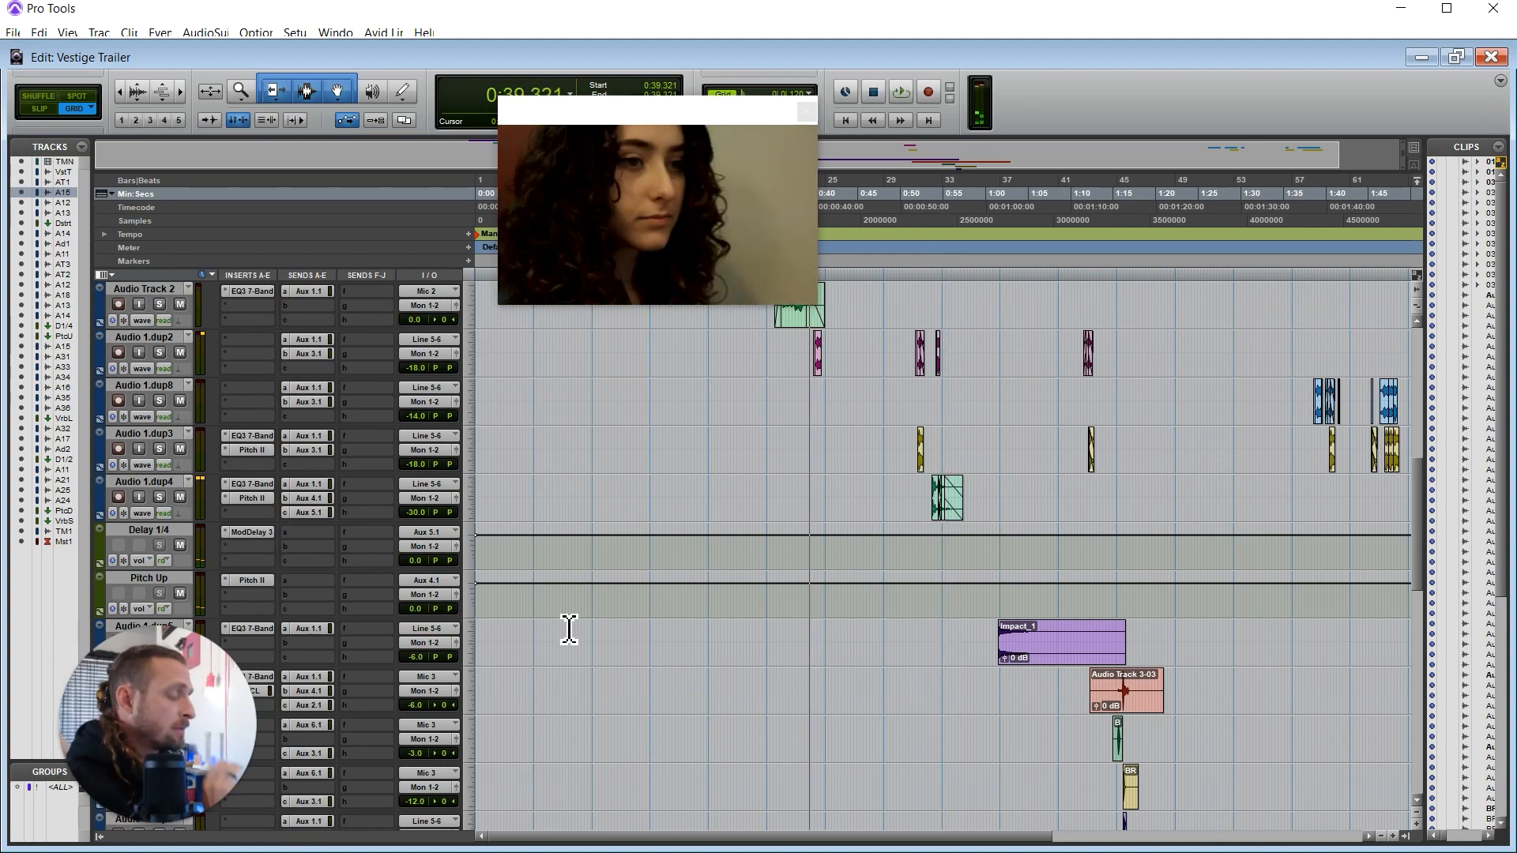
# Set the playback position to 0:49.714 and solo the AudioTrck1.dp5 track
pyautogui.scroll(8, 944, 447)
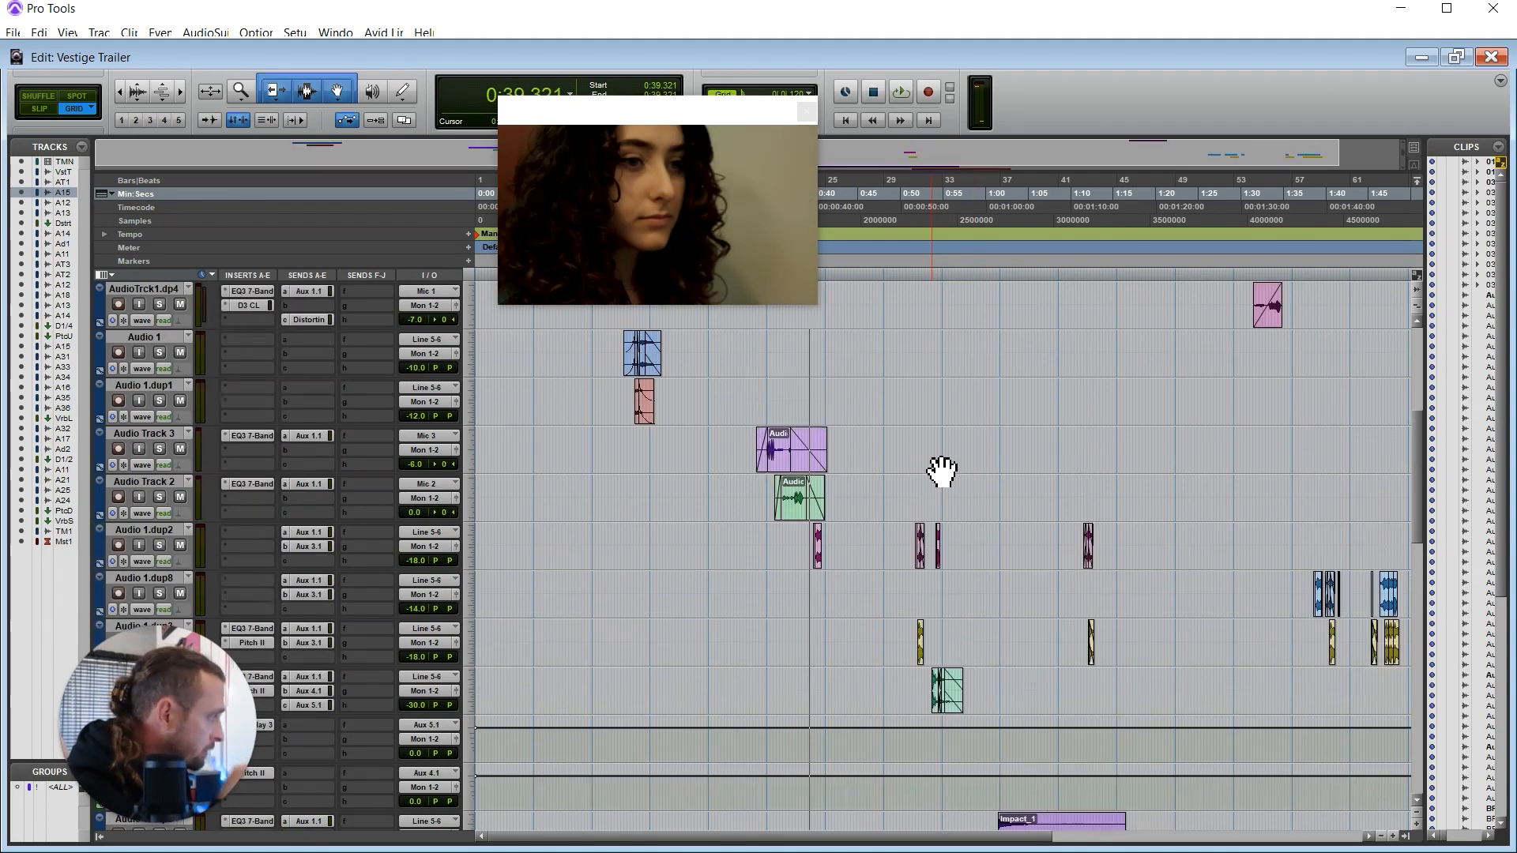
pyautogui.scroll(3, 940, 480)
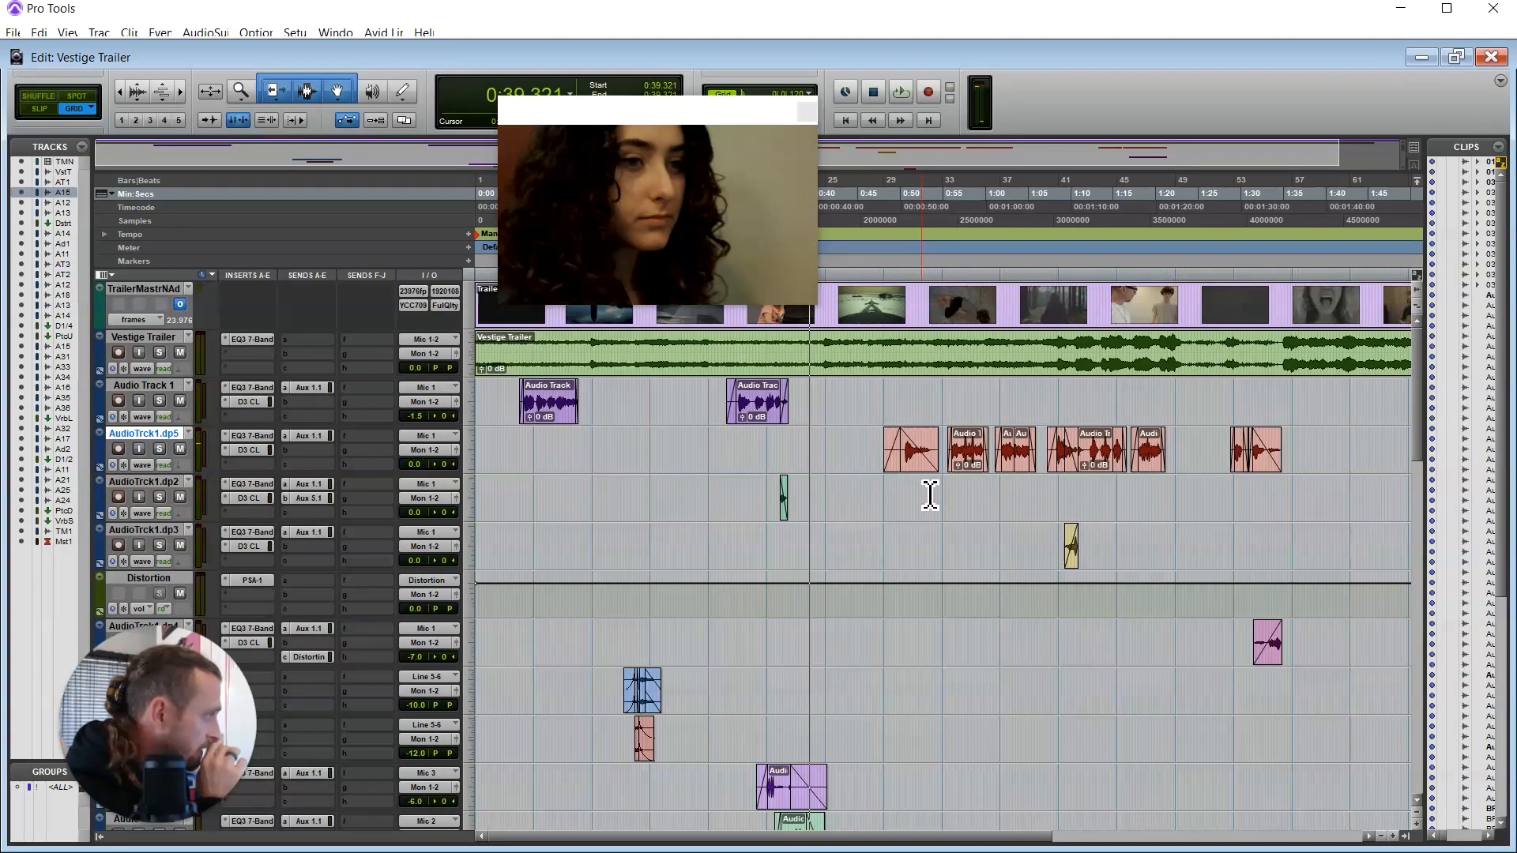
pyautogui.click(906, 213)
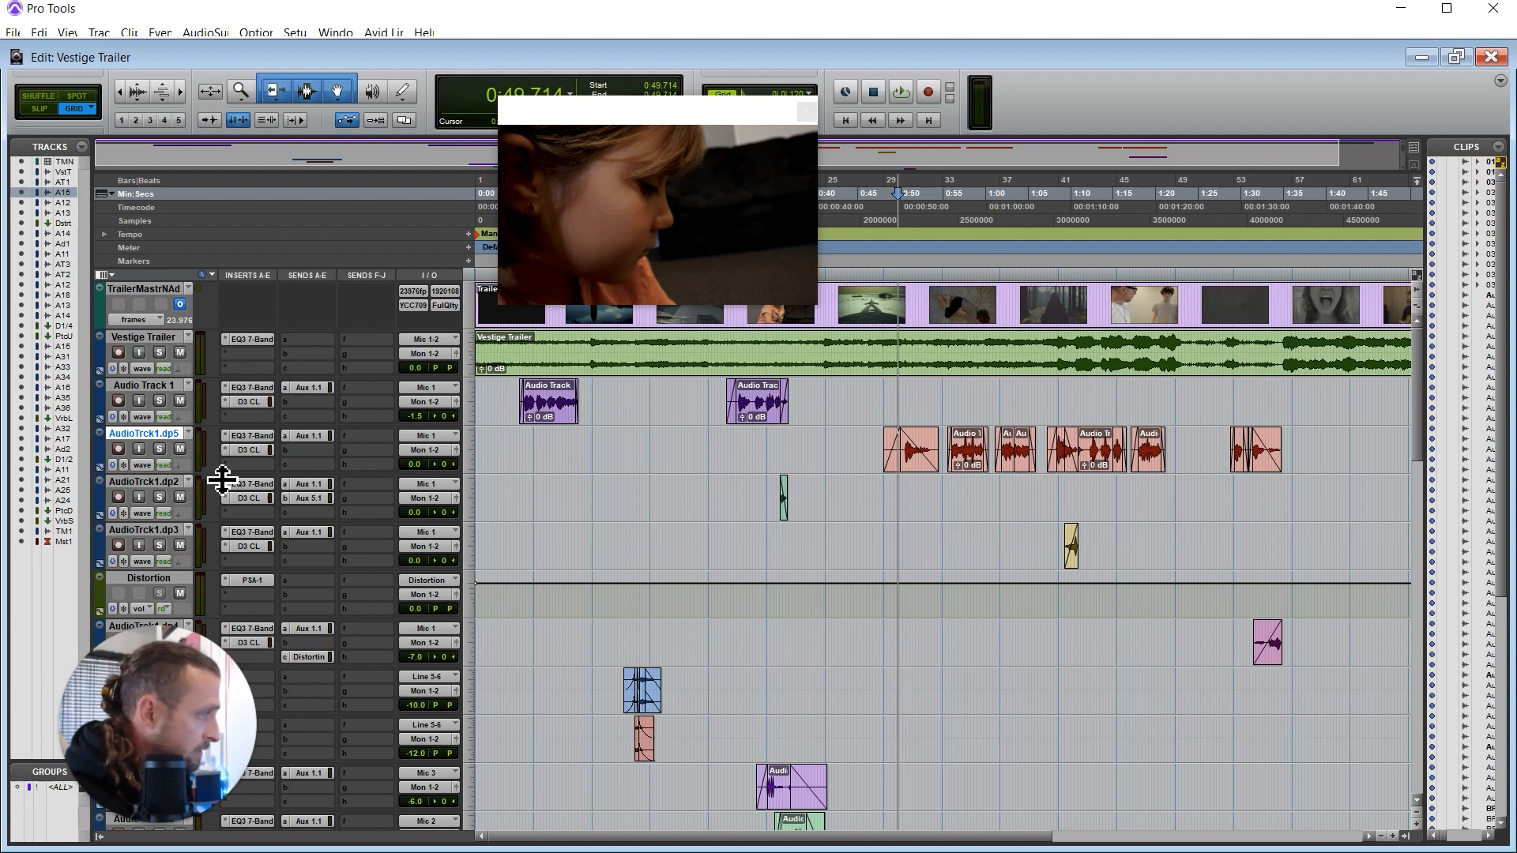
pyautogui.click(162, 500)
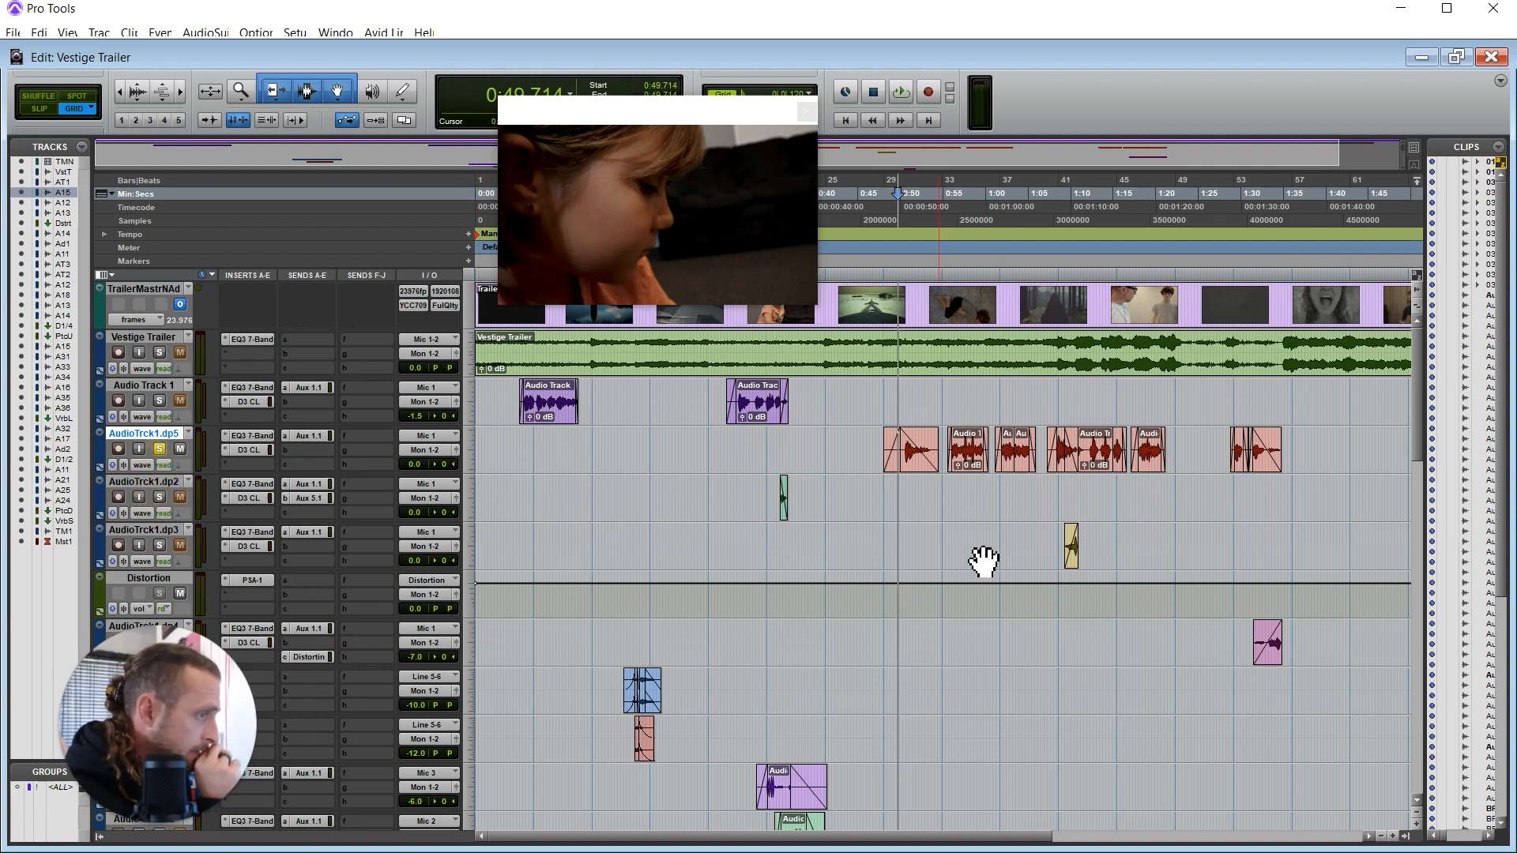
# Solo the AudioTrck1.dp1 and Pitch Dwn tracks and audition them from 0:49.714
pyautogui.scroll(-5, 877, 546)
pyautogui.scroll(-10, 916, 545)
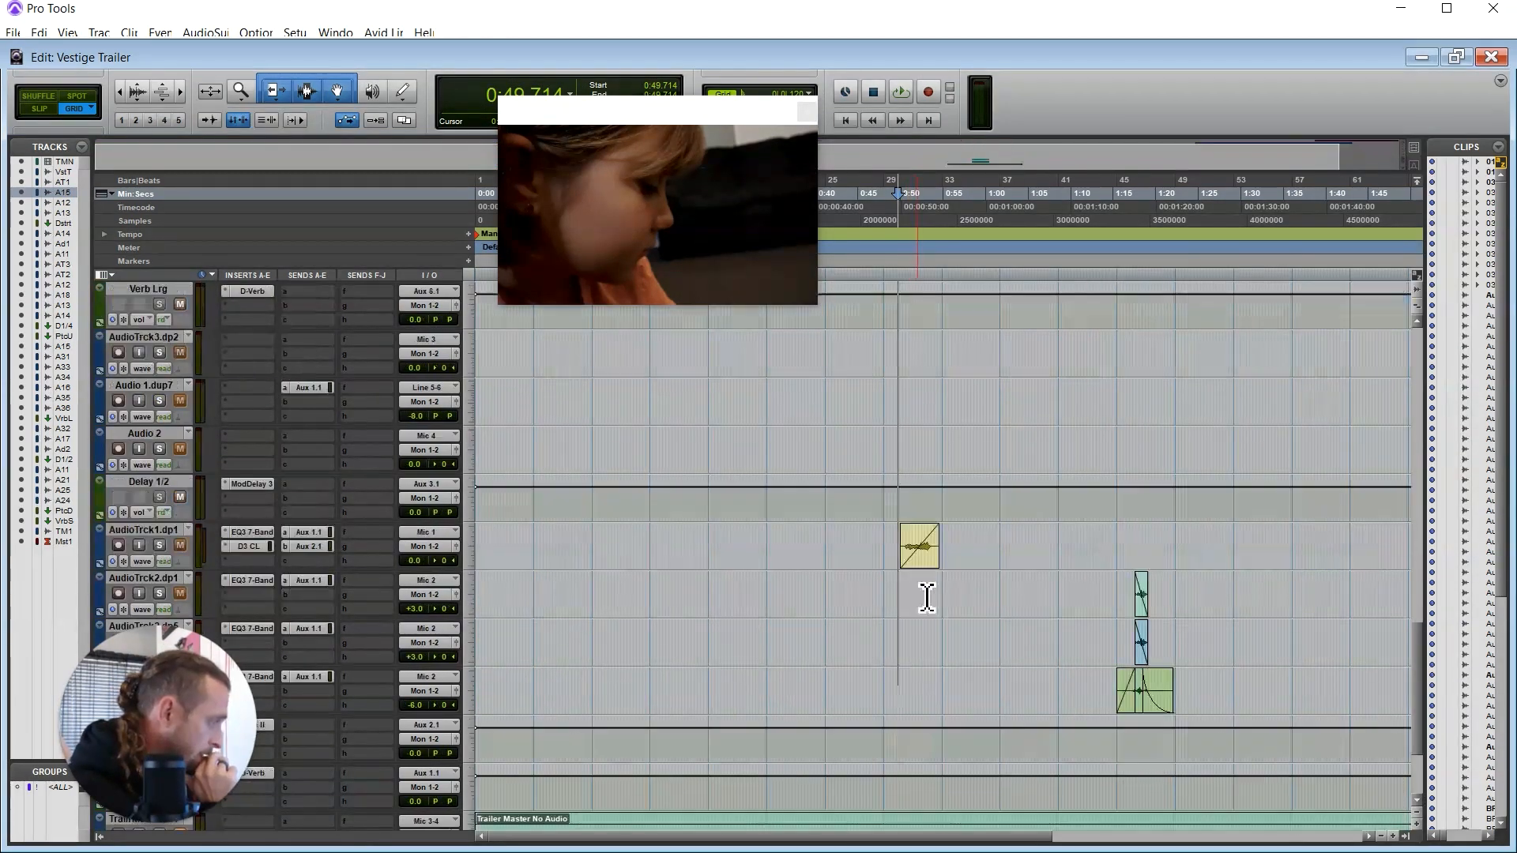
pyautogui.click(160, 545)
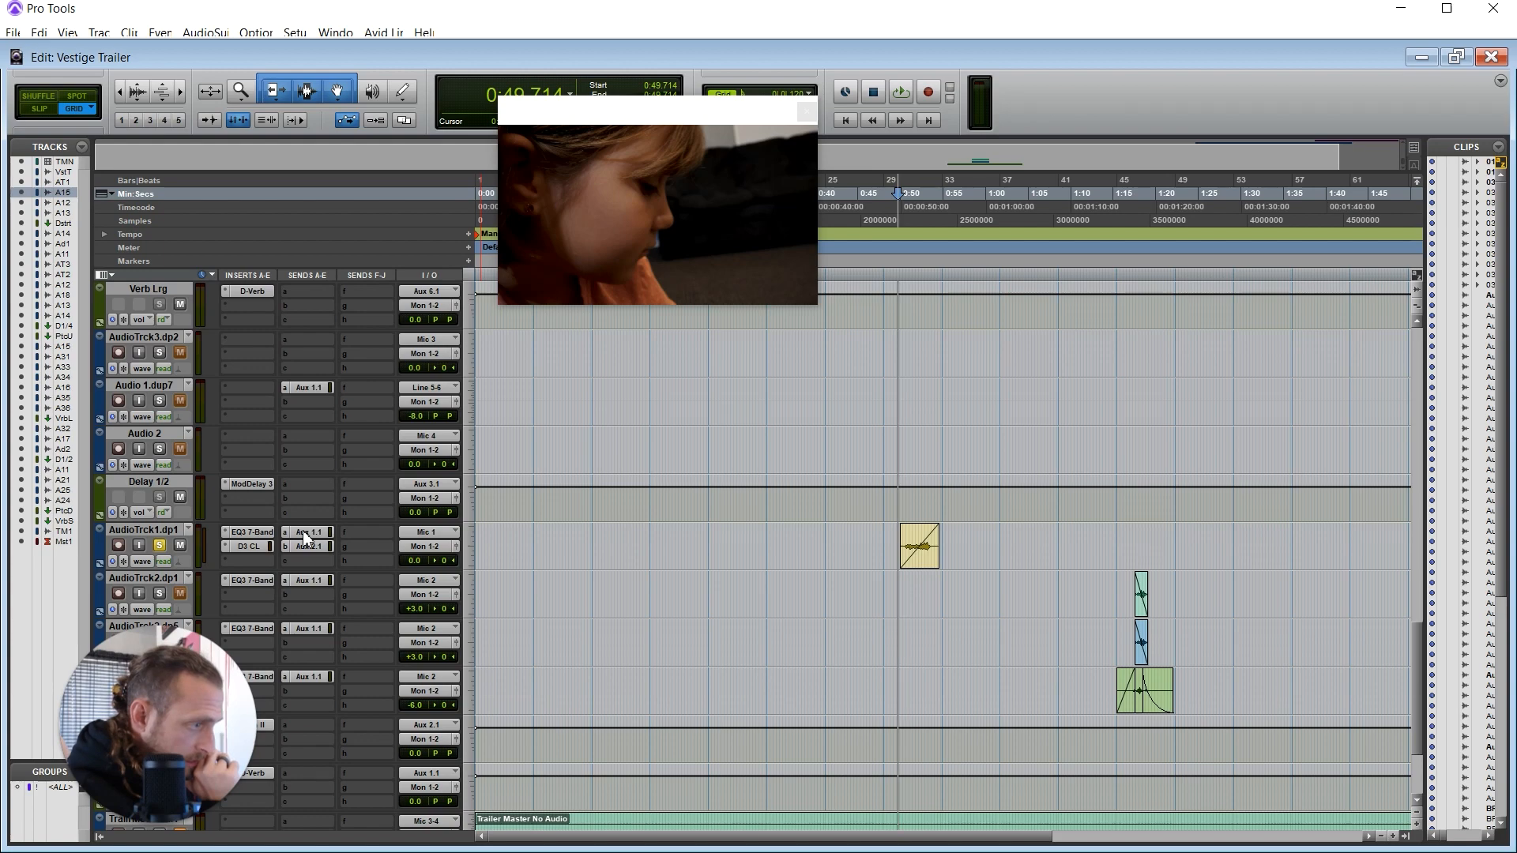
pyautogui.scroll(-3, 289, 583)
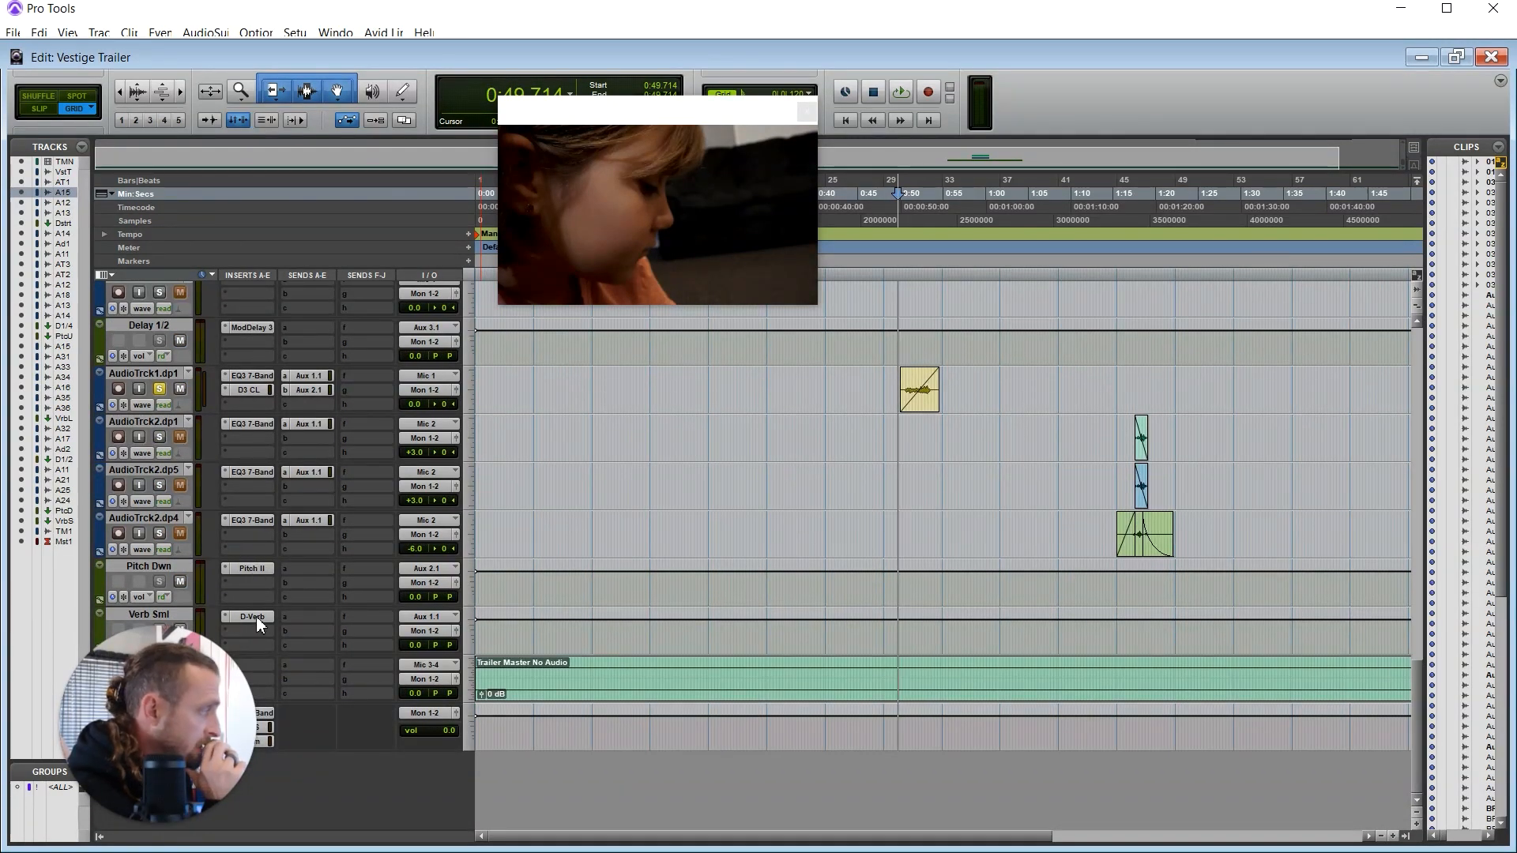
pyautogui.click(160, 581)
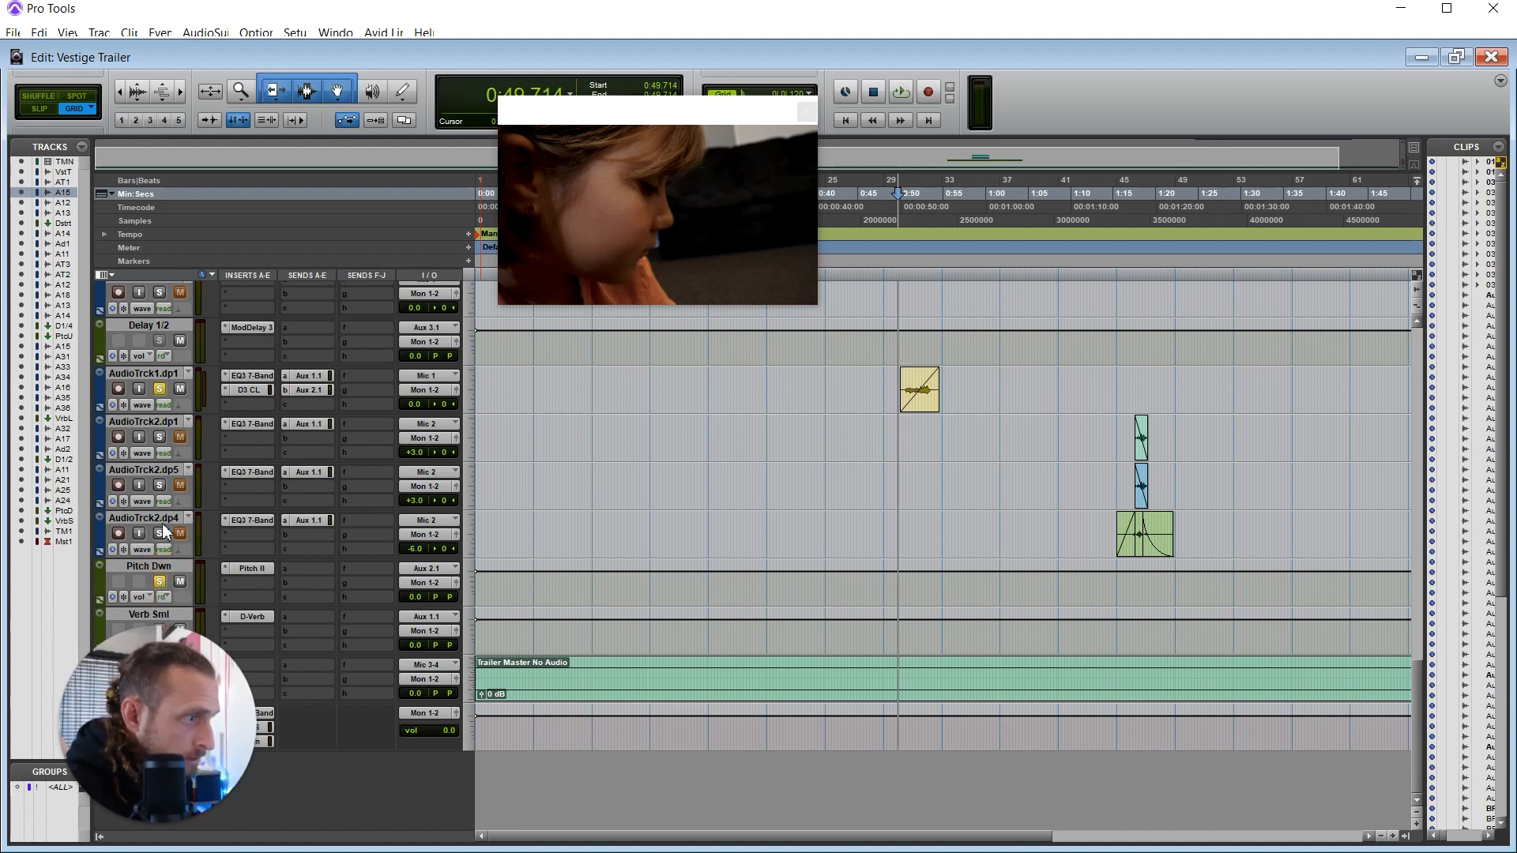
pyautogui.press('space')
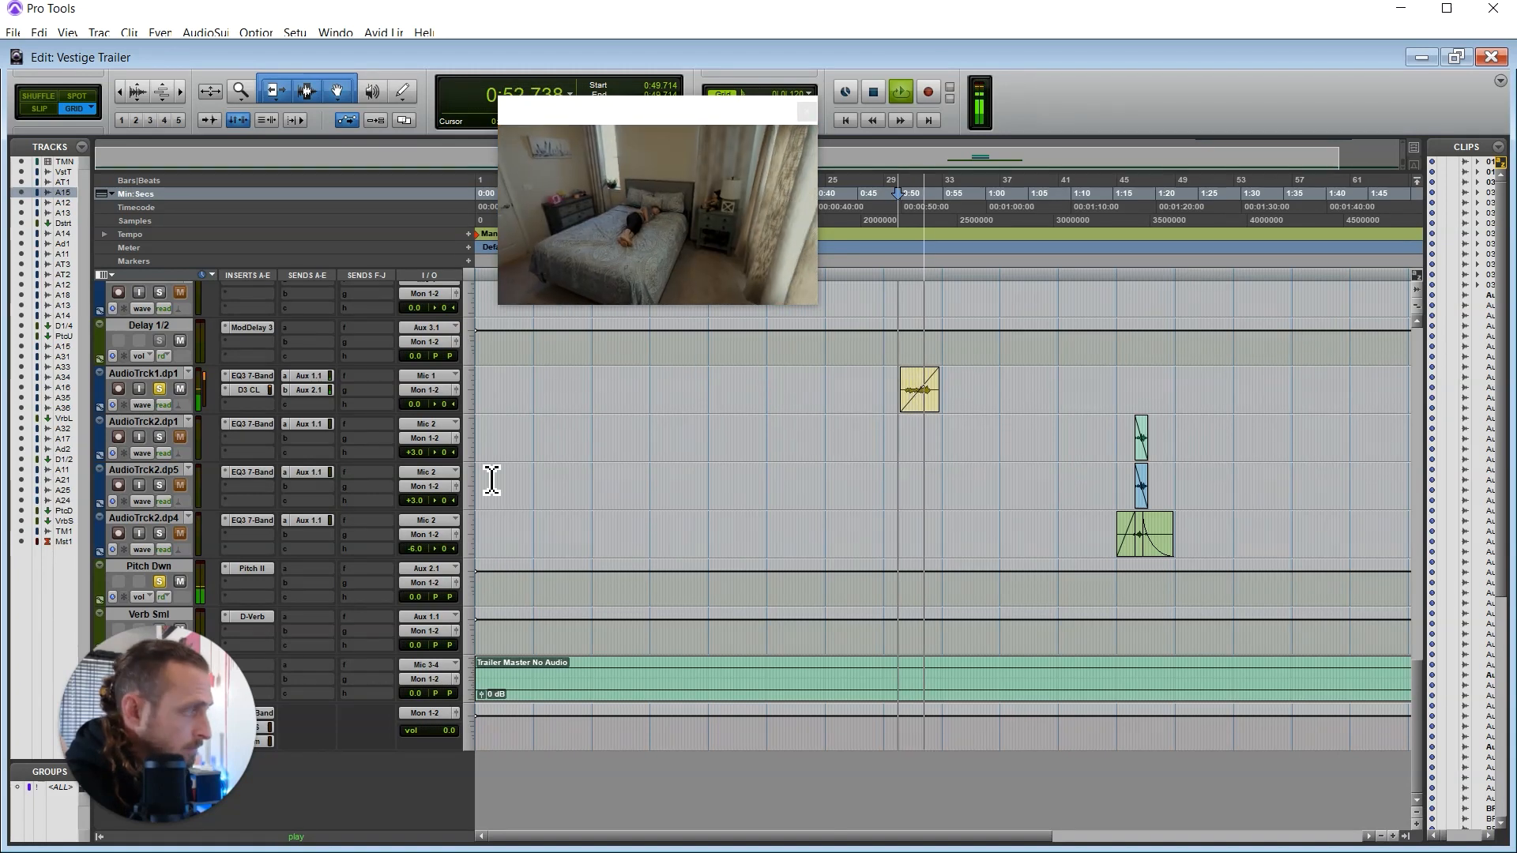
pyautogui.press('space')
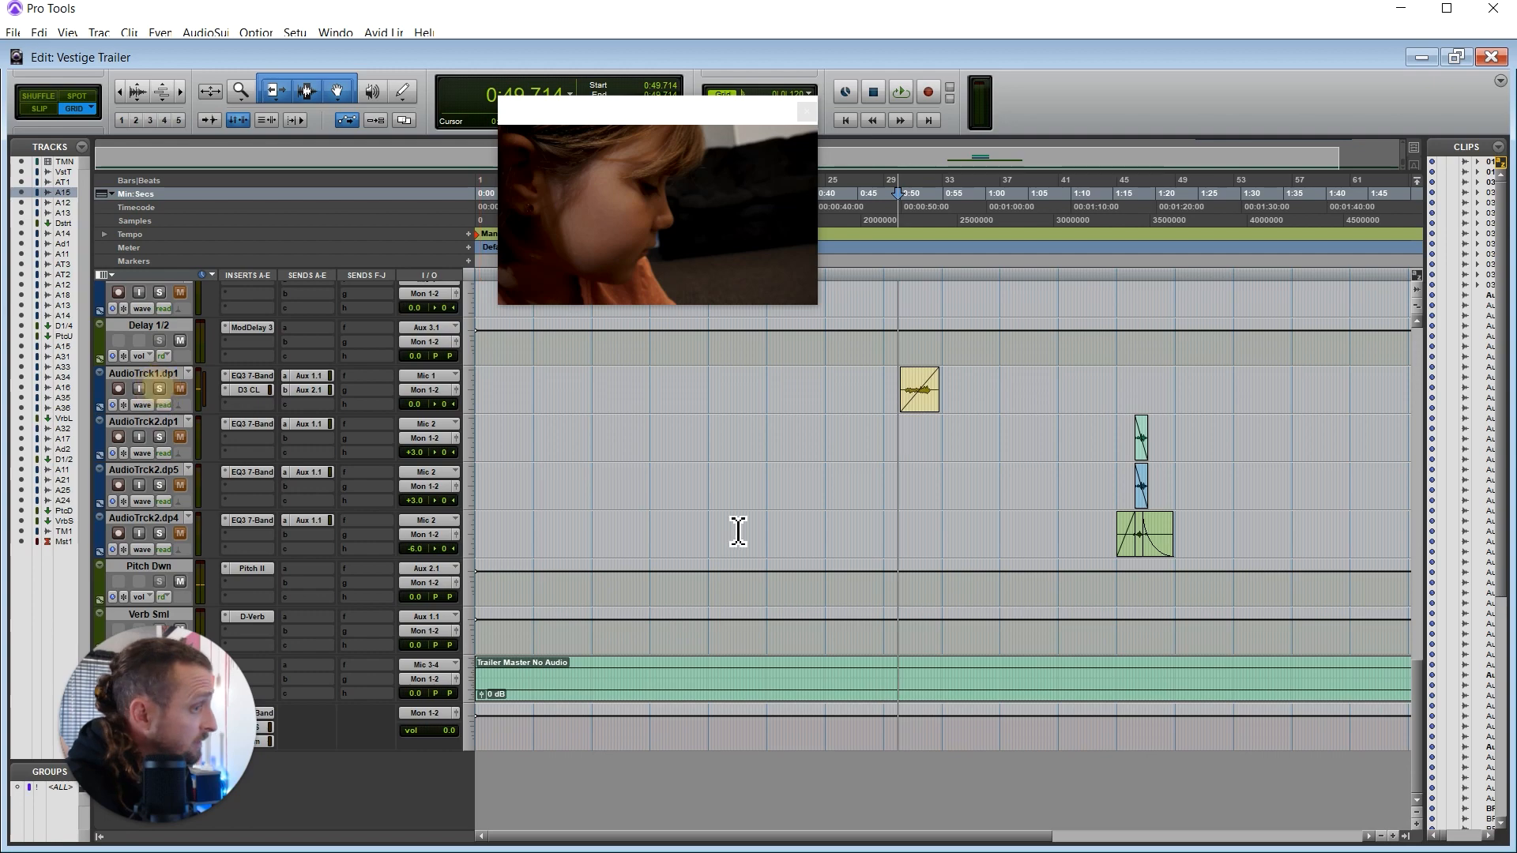
# Unsolo the AudioTrck1.dp5 track and play the full trailer mix from 0:47.625
pyautogui.scroll(5, 798, 537)
pyautogui.scroll(15, 861, 544)
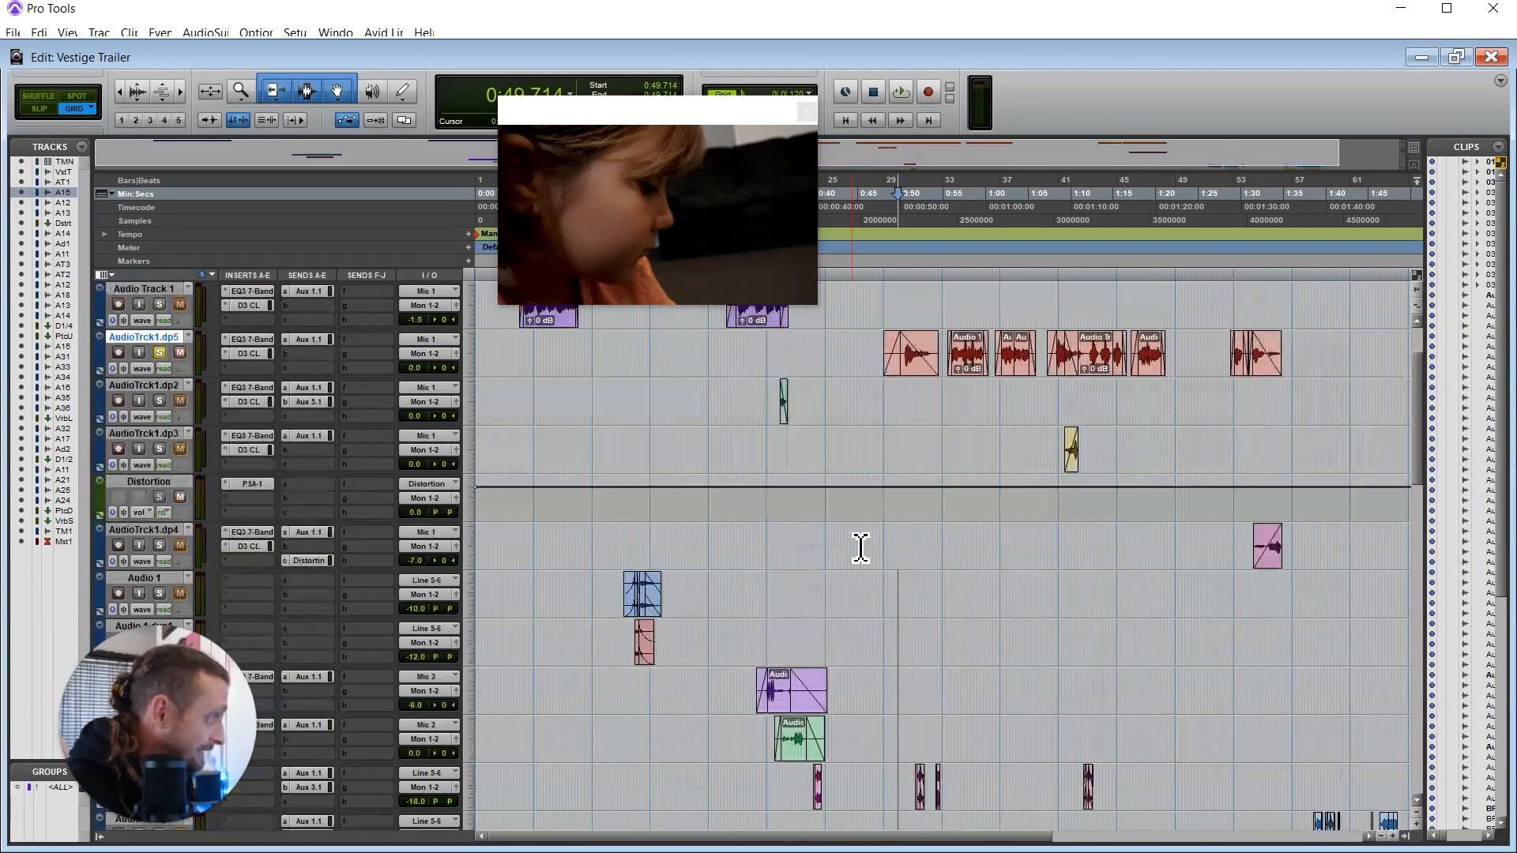
pyautogui.click(159, 448)
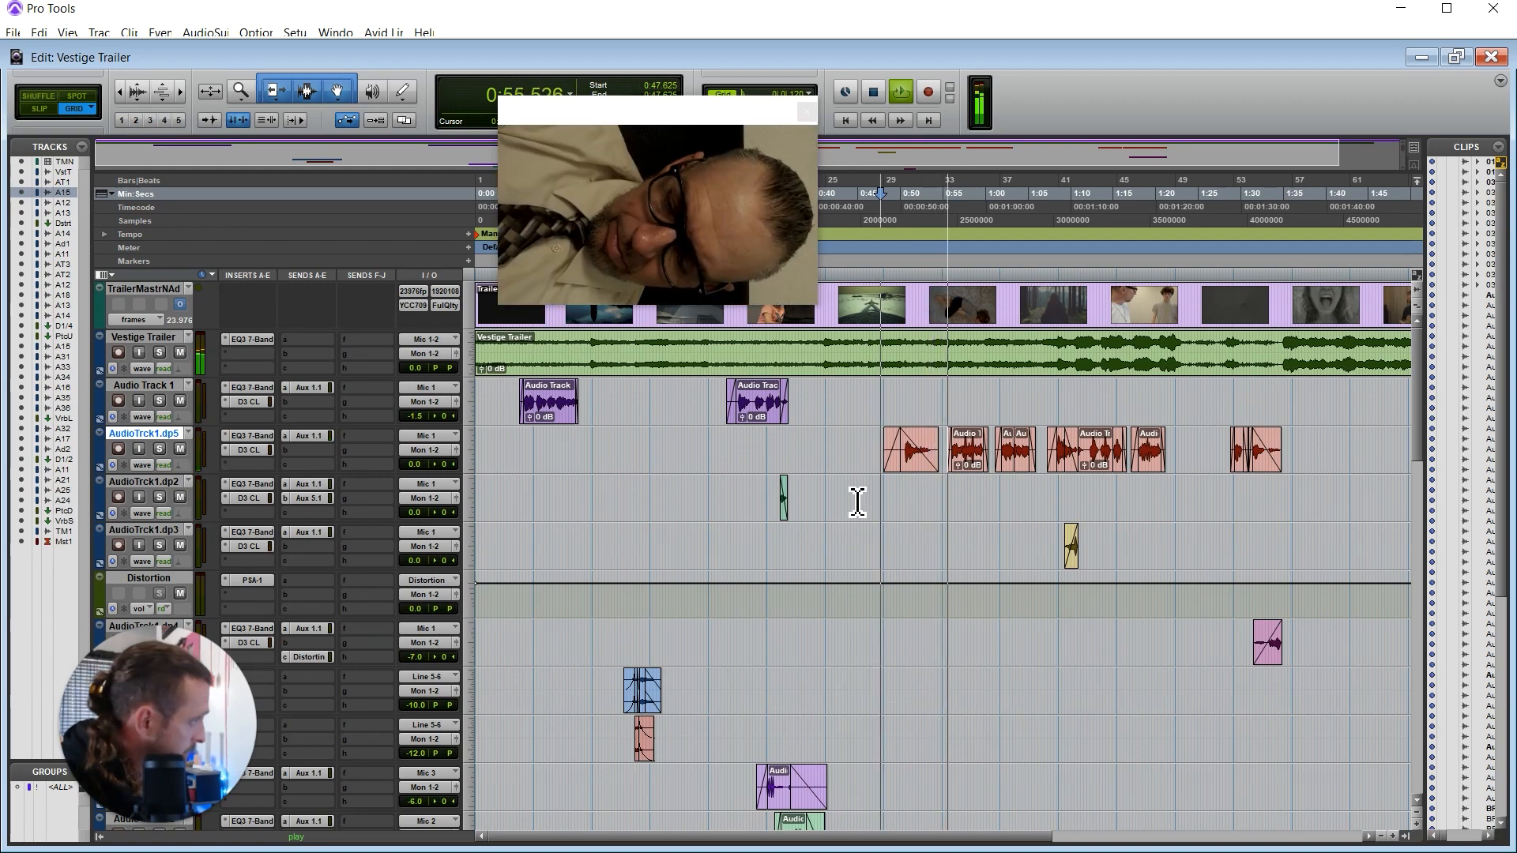
pyautogui.scroll(-1, 898, 498)
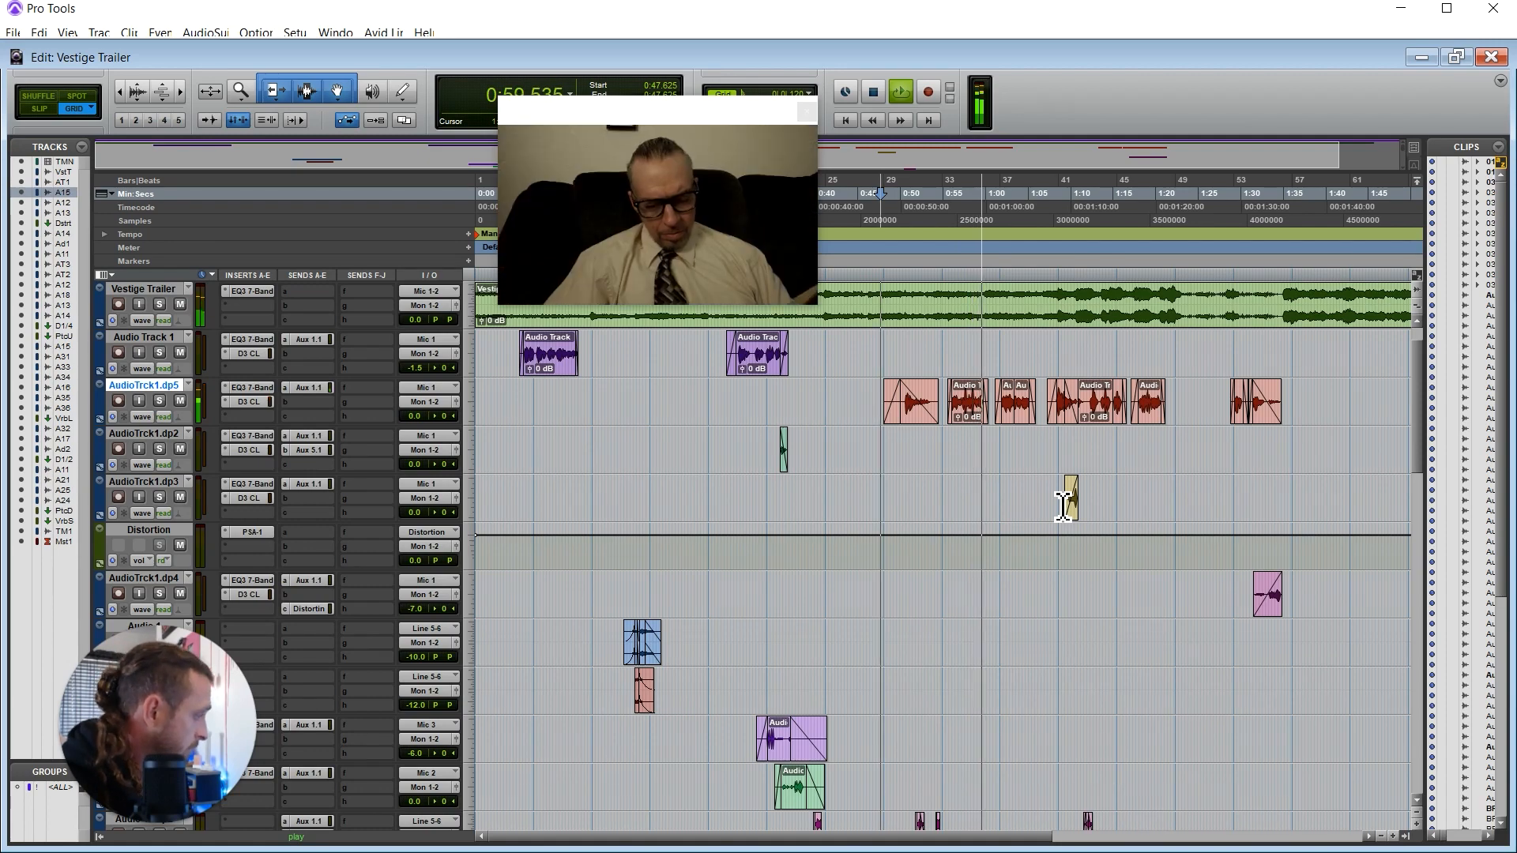
pyautogui.press('space')
pyautogui.scroll(-3, 1072, 502)
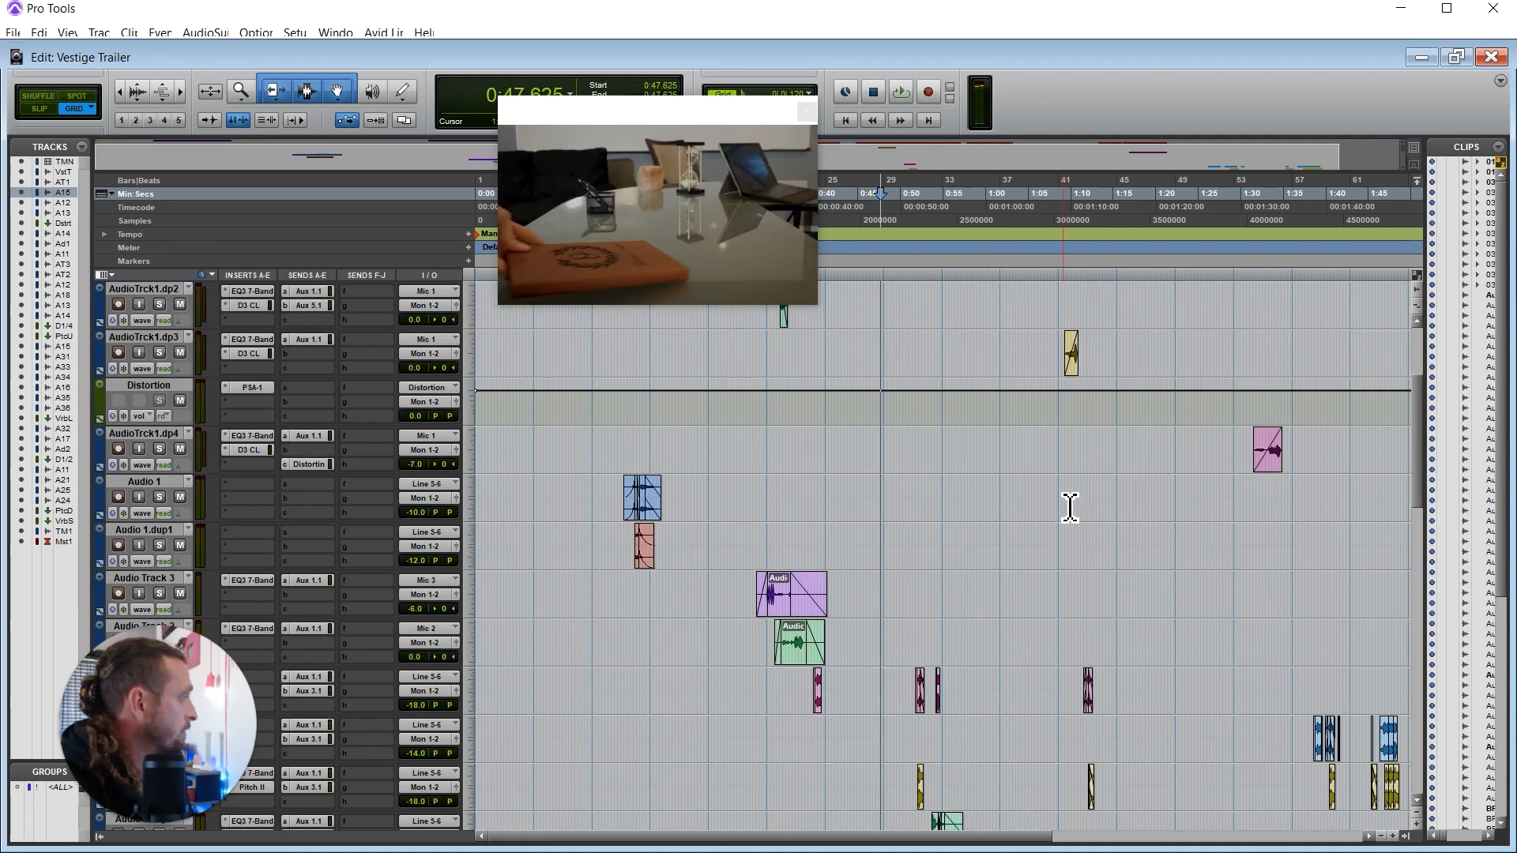
# Set the playback position to 1:00.535 and audition the section containing the Impact_1 clip against the video
pyautogui.click(1065, 214)
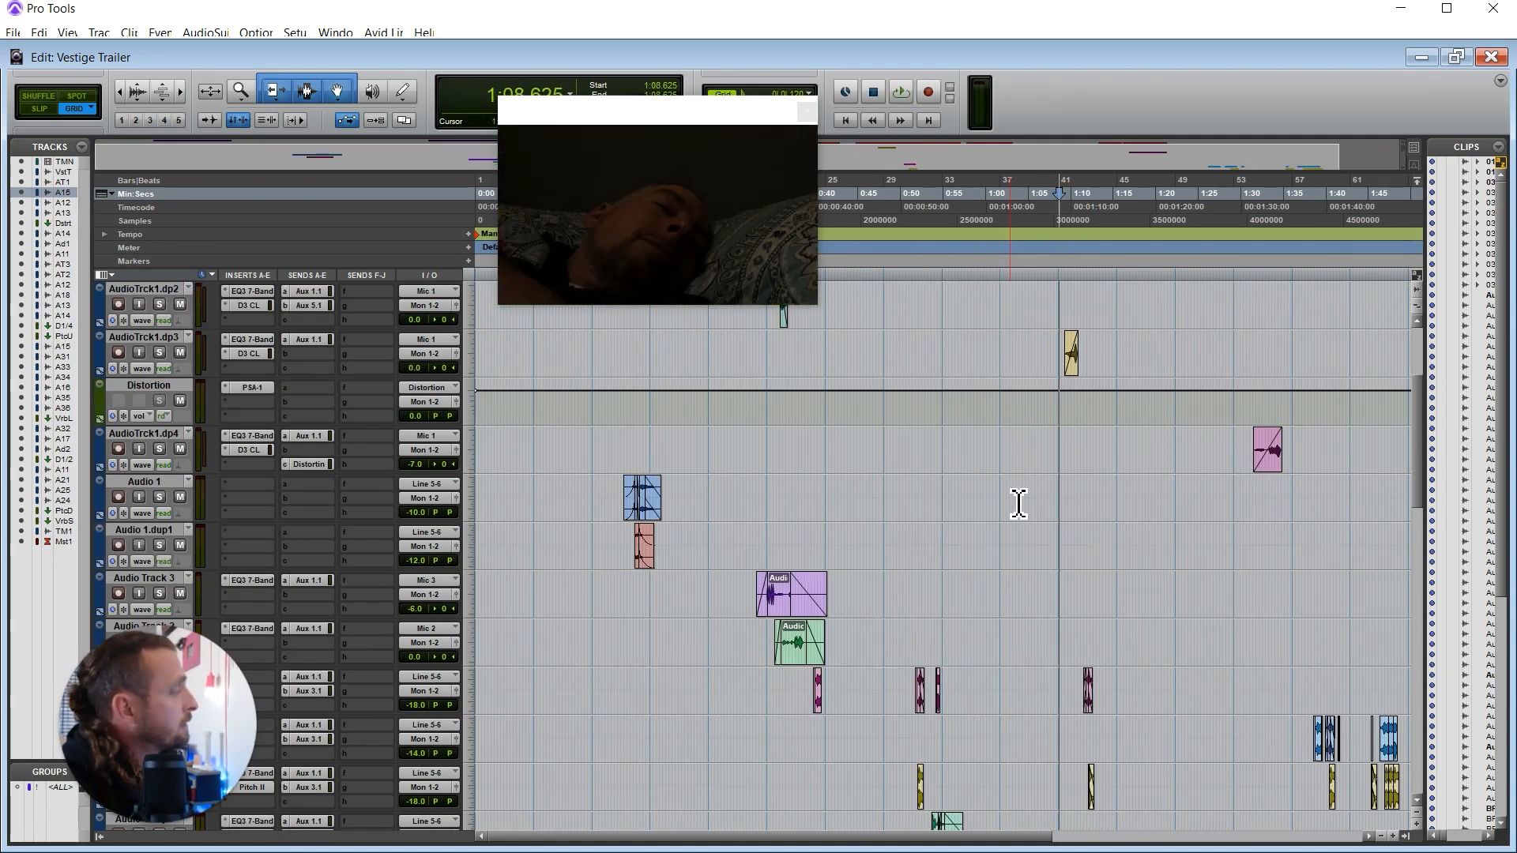
pyautogui.scroll(-6, 1019, 503)
pyautogui.click(997, 409)
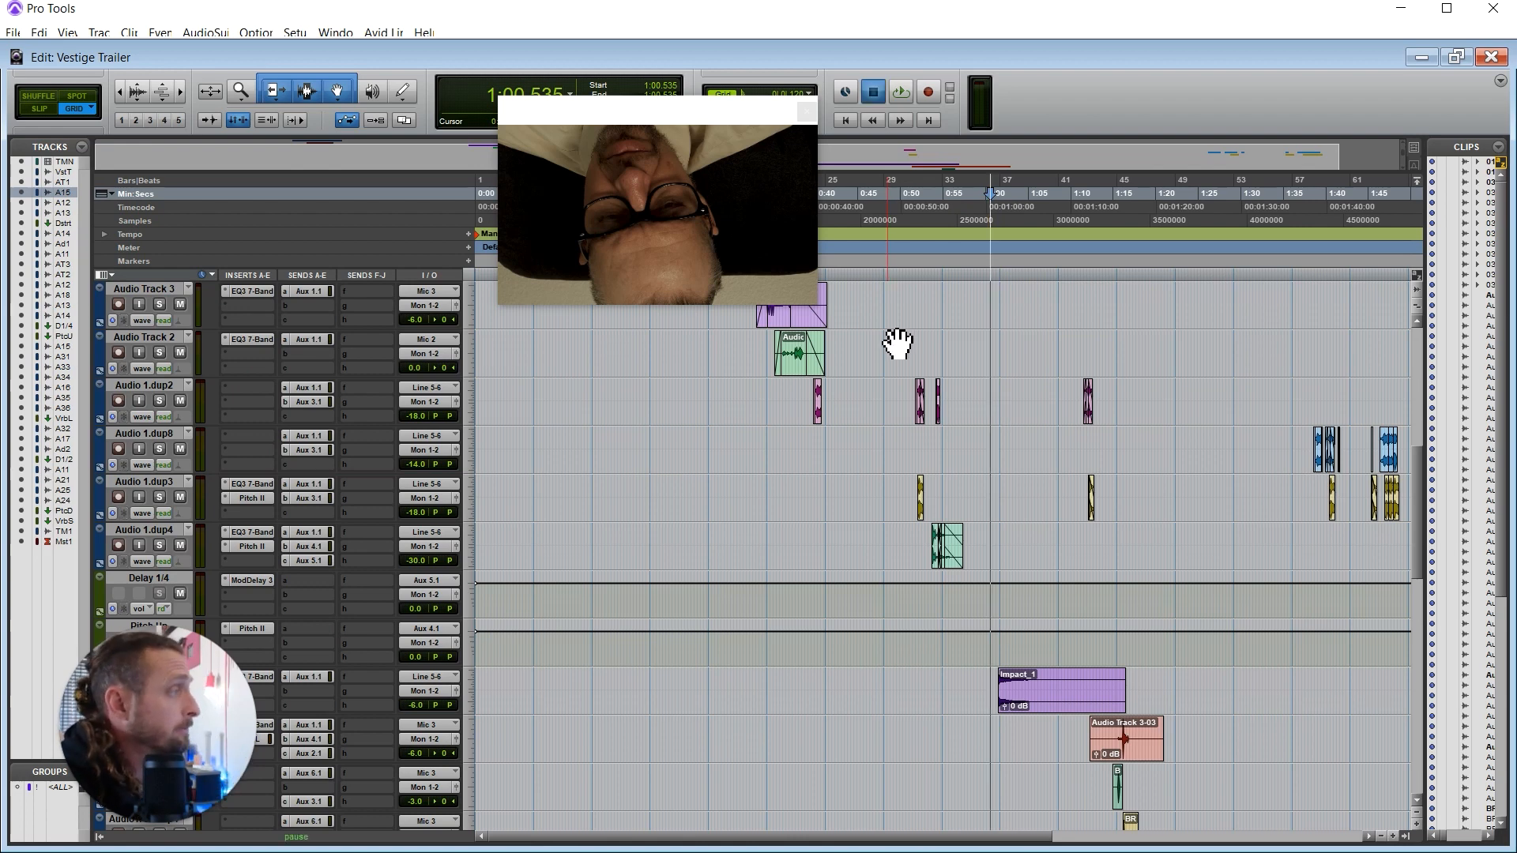
pyautogui.press('space')
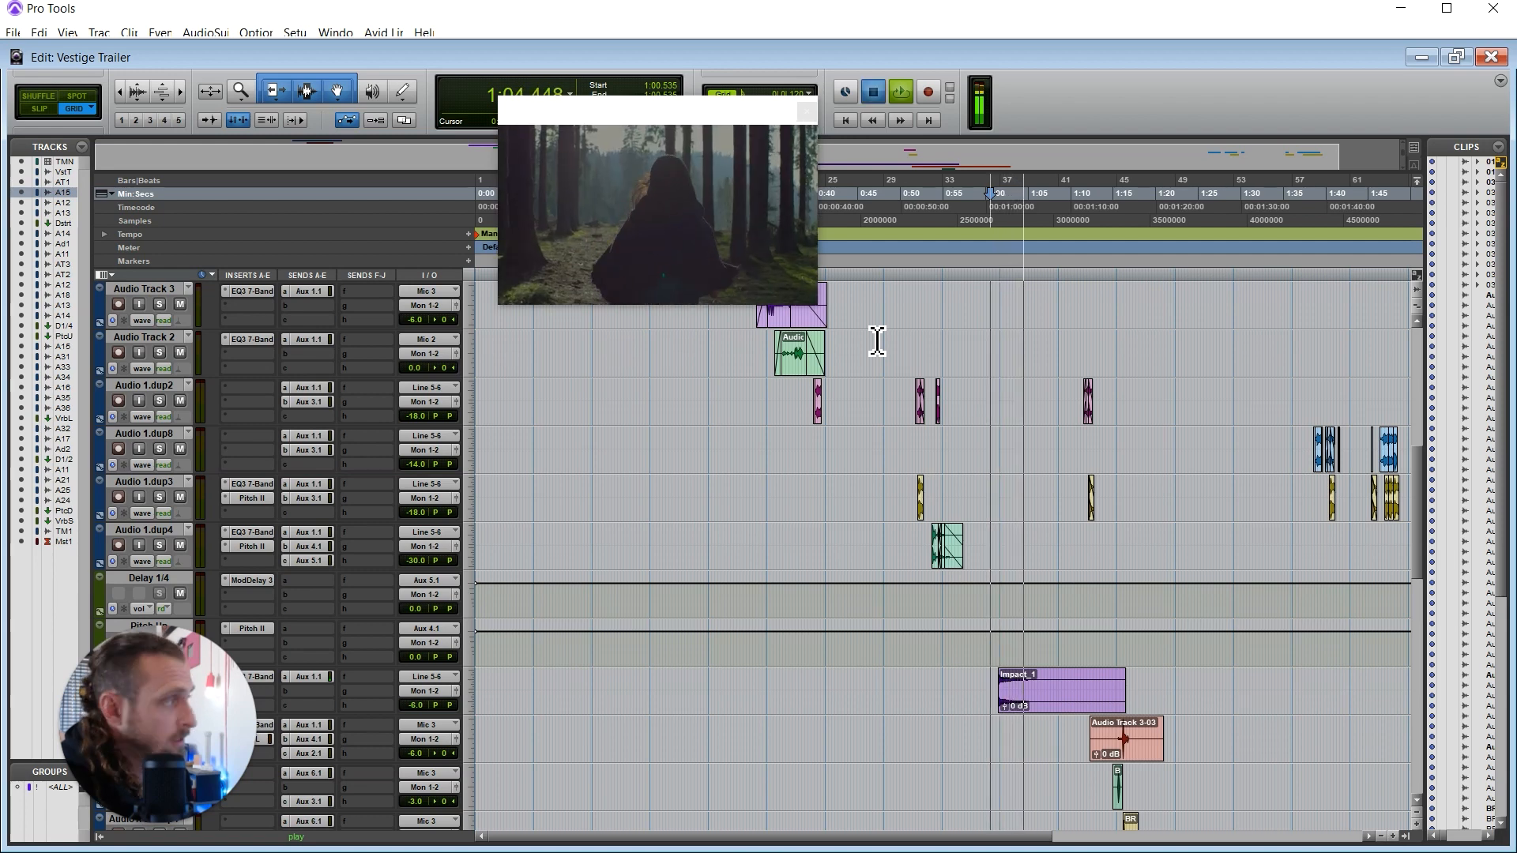
pyautogui.press('space')
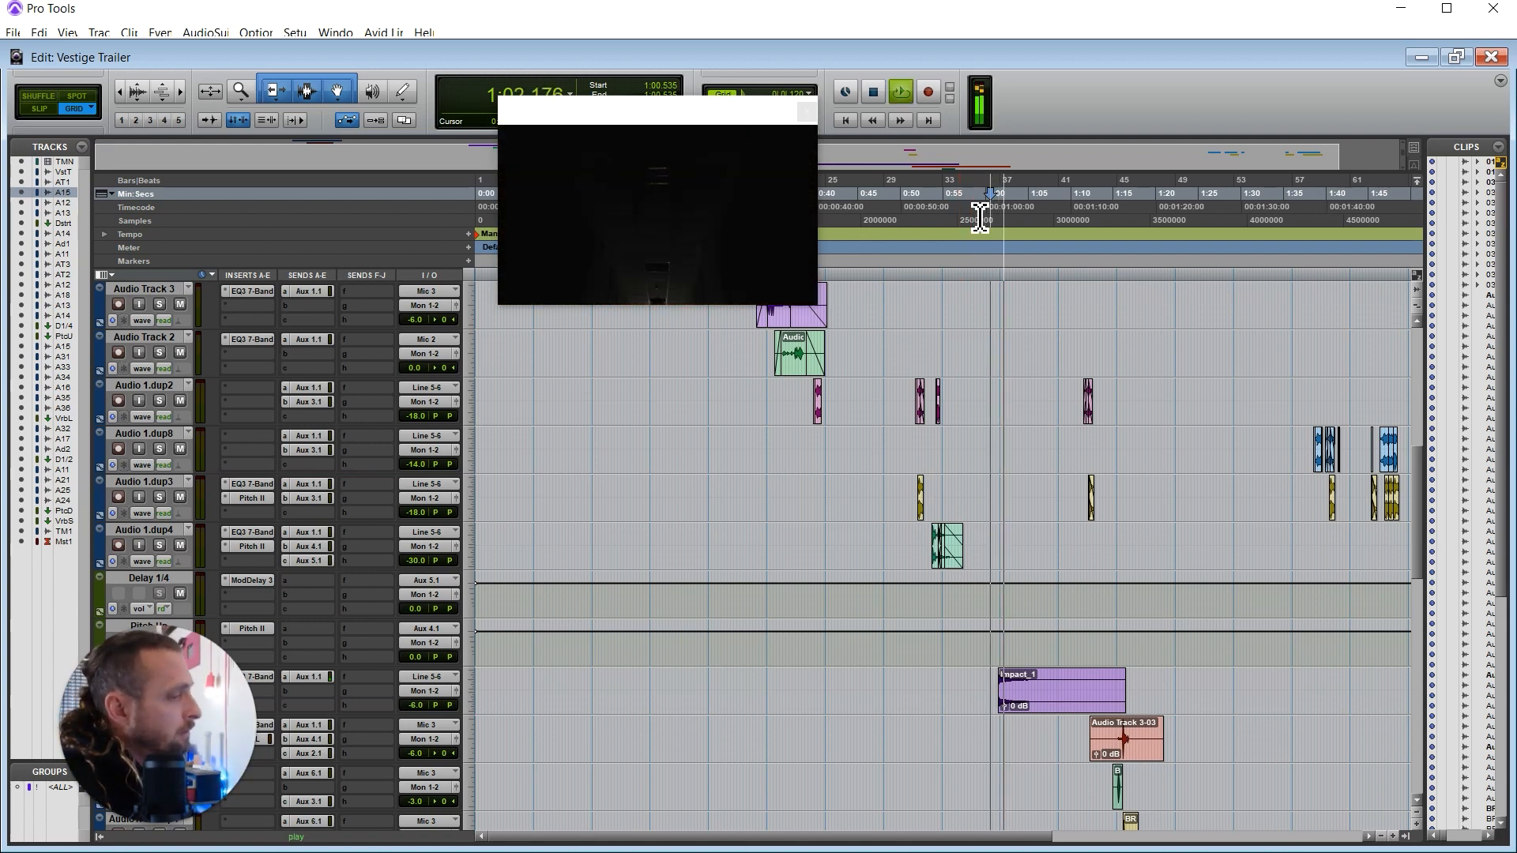
pyautogui.press('space')
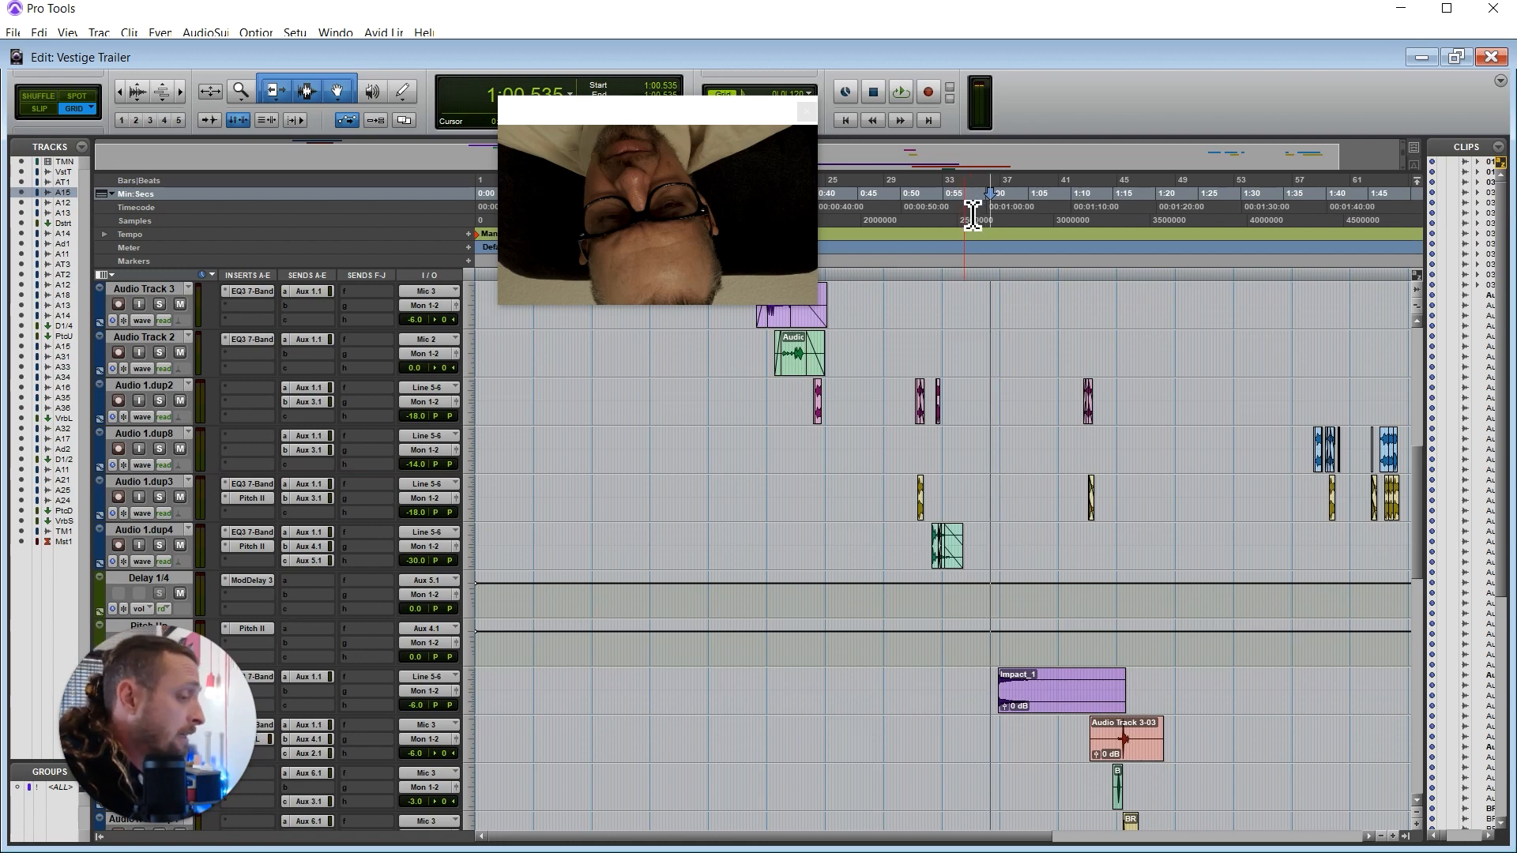
# Set the playback position to 1:07.821 and play through the effect clips on Audio 1.dup2 and Audio 1.dup3
pyautogui.scroll(-3, 1129, 538)
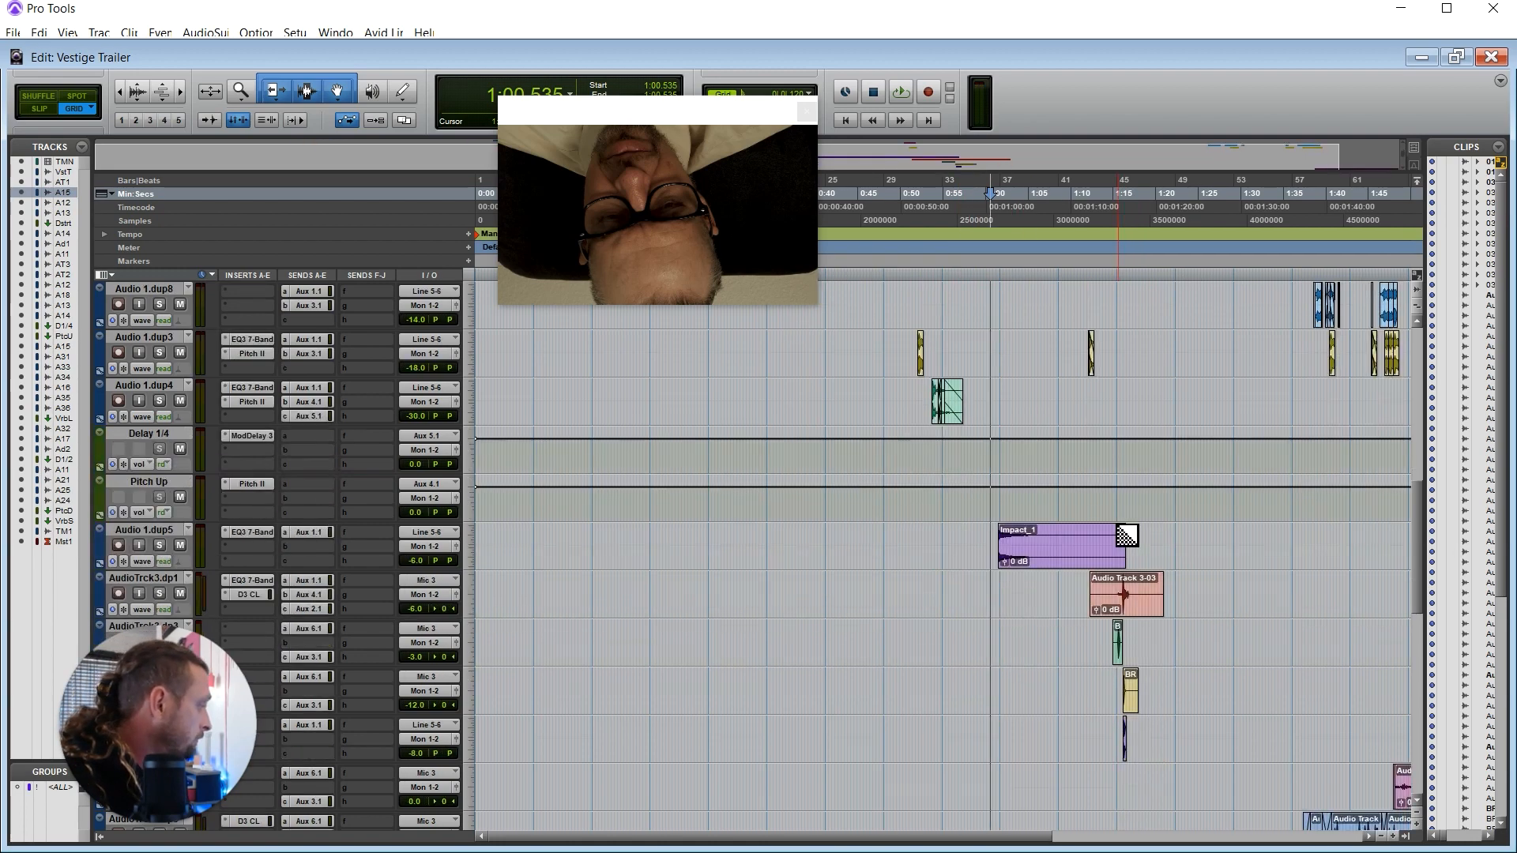
pyautogui.scroll(10, 1102, 526)
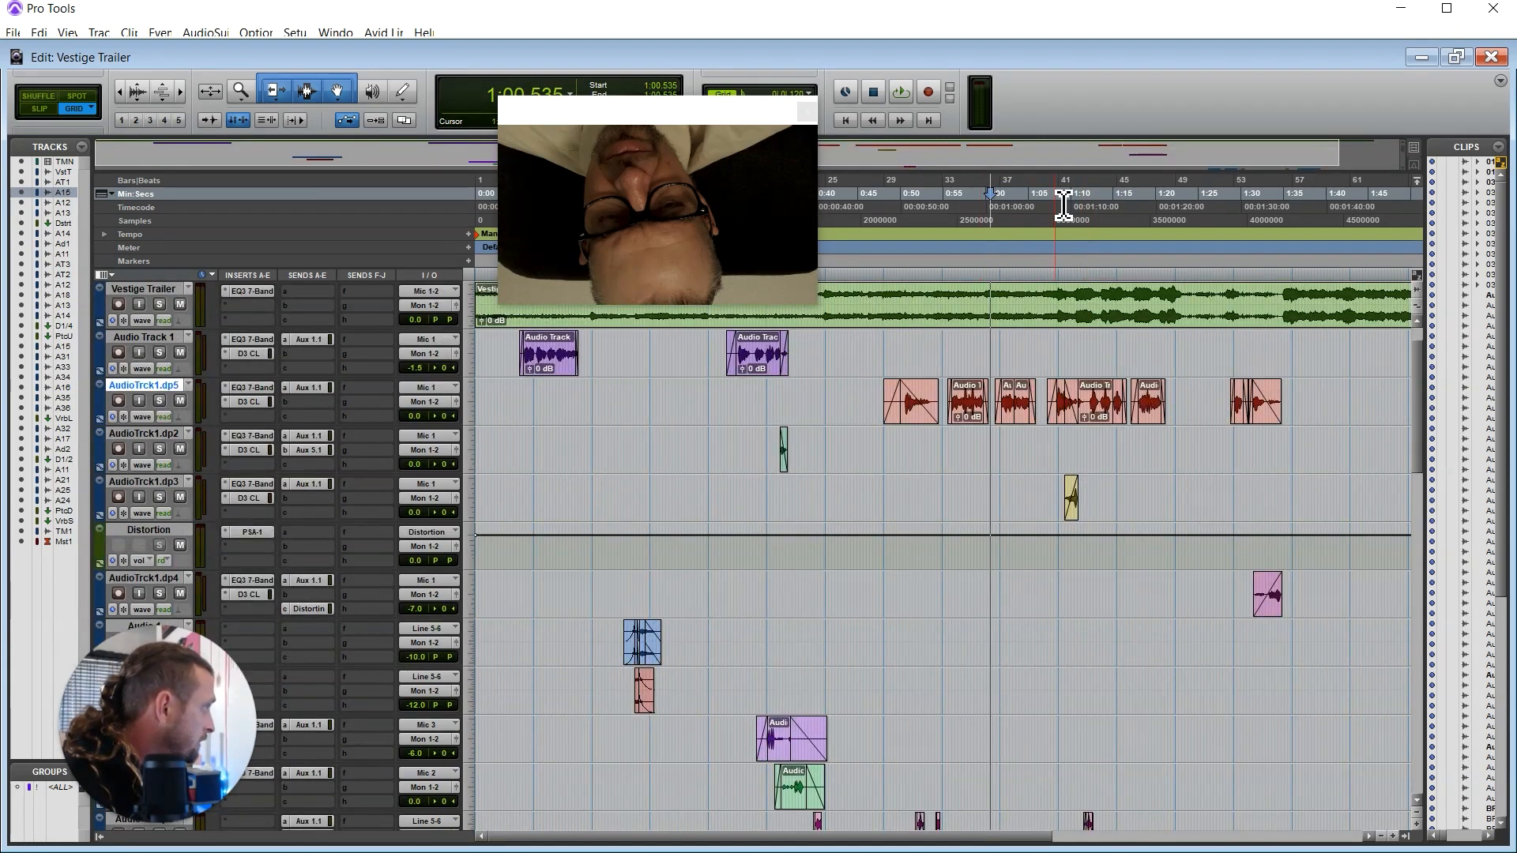
pyautogui.click(1064, 204)
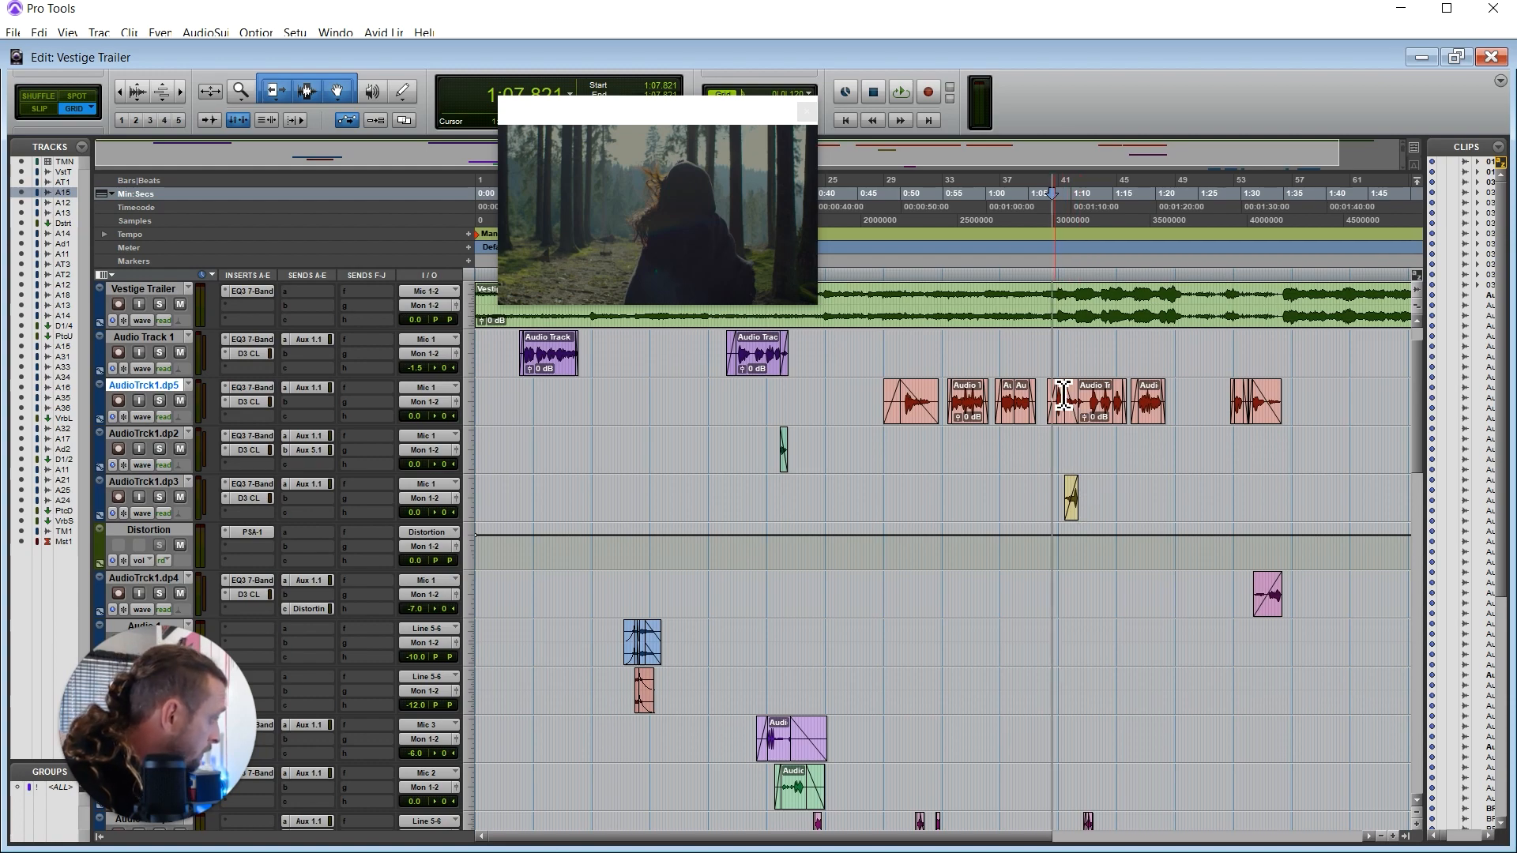
pyautogui.scroll(-8, 1064, 395)
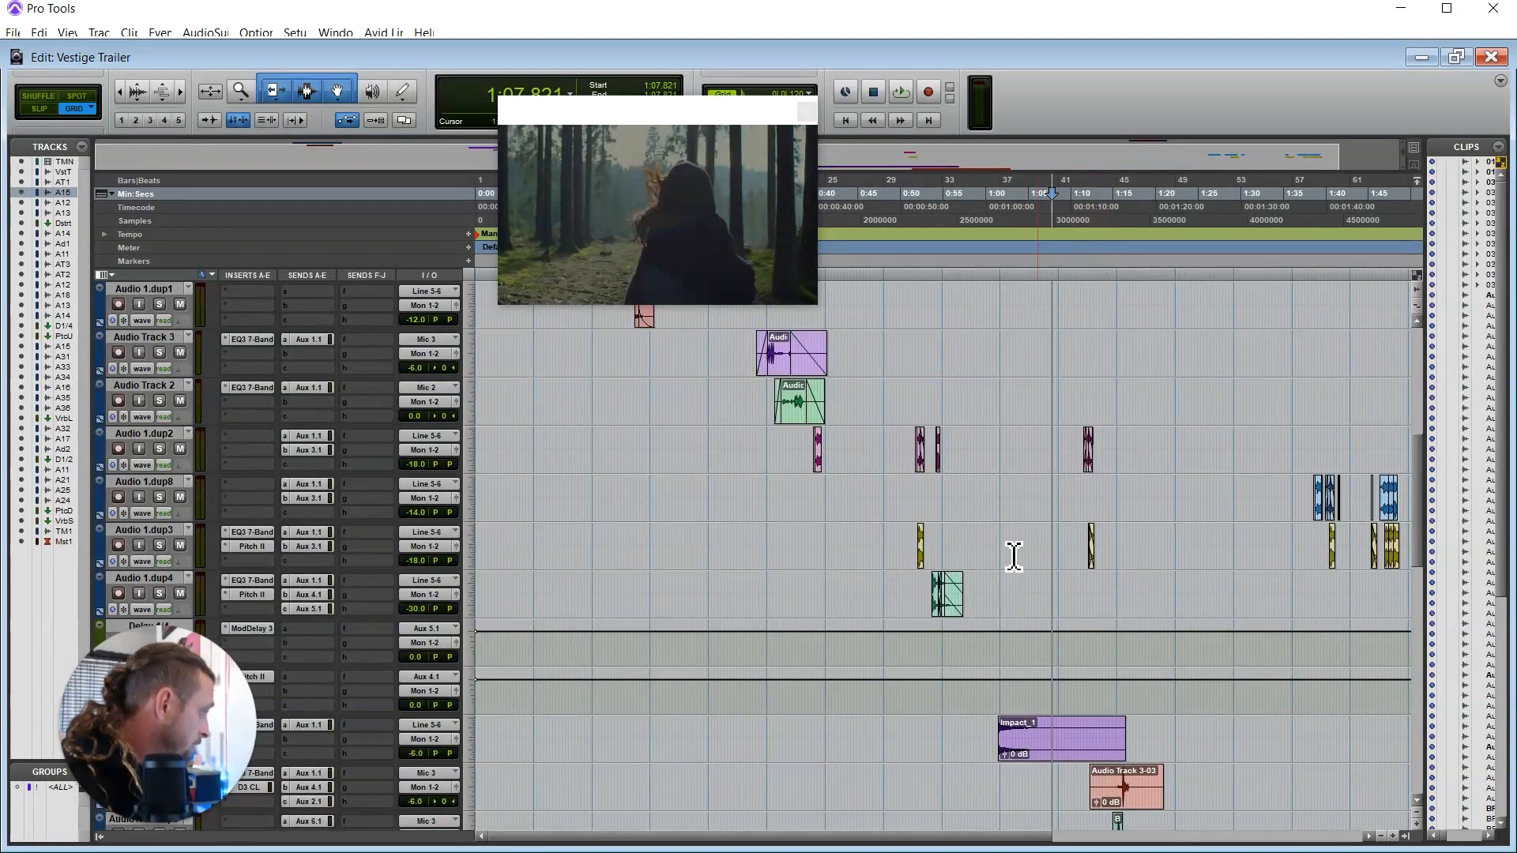
pyautogui.scroll(-2, 1140, 464)
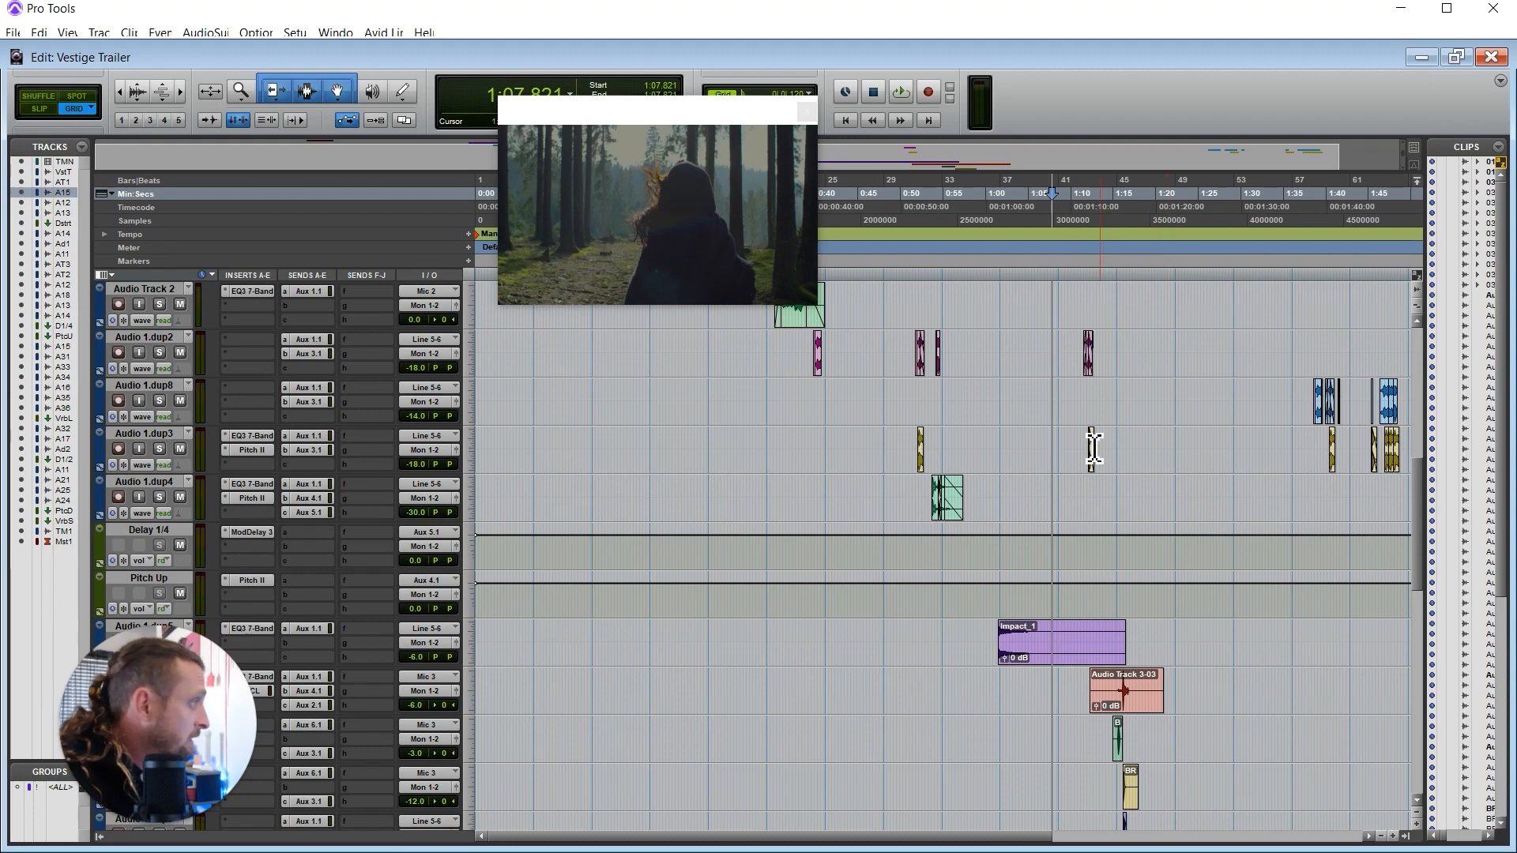
pyautogui.press('space')
pyautogui.scroll(6, 1205, 471)
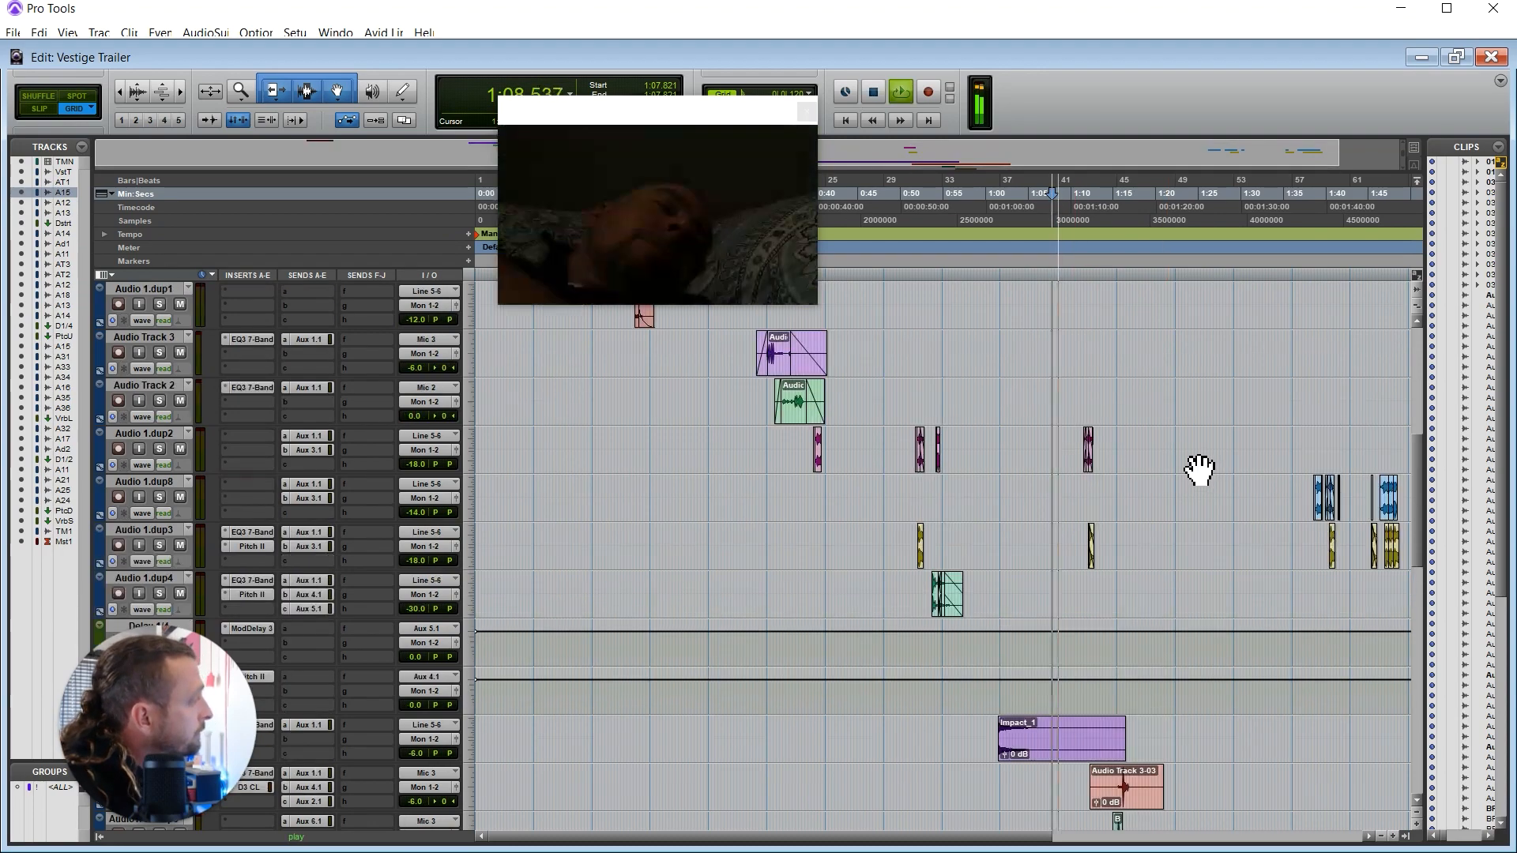
pyautogui.scroll(1, 1199, 470)
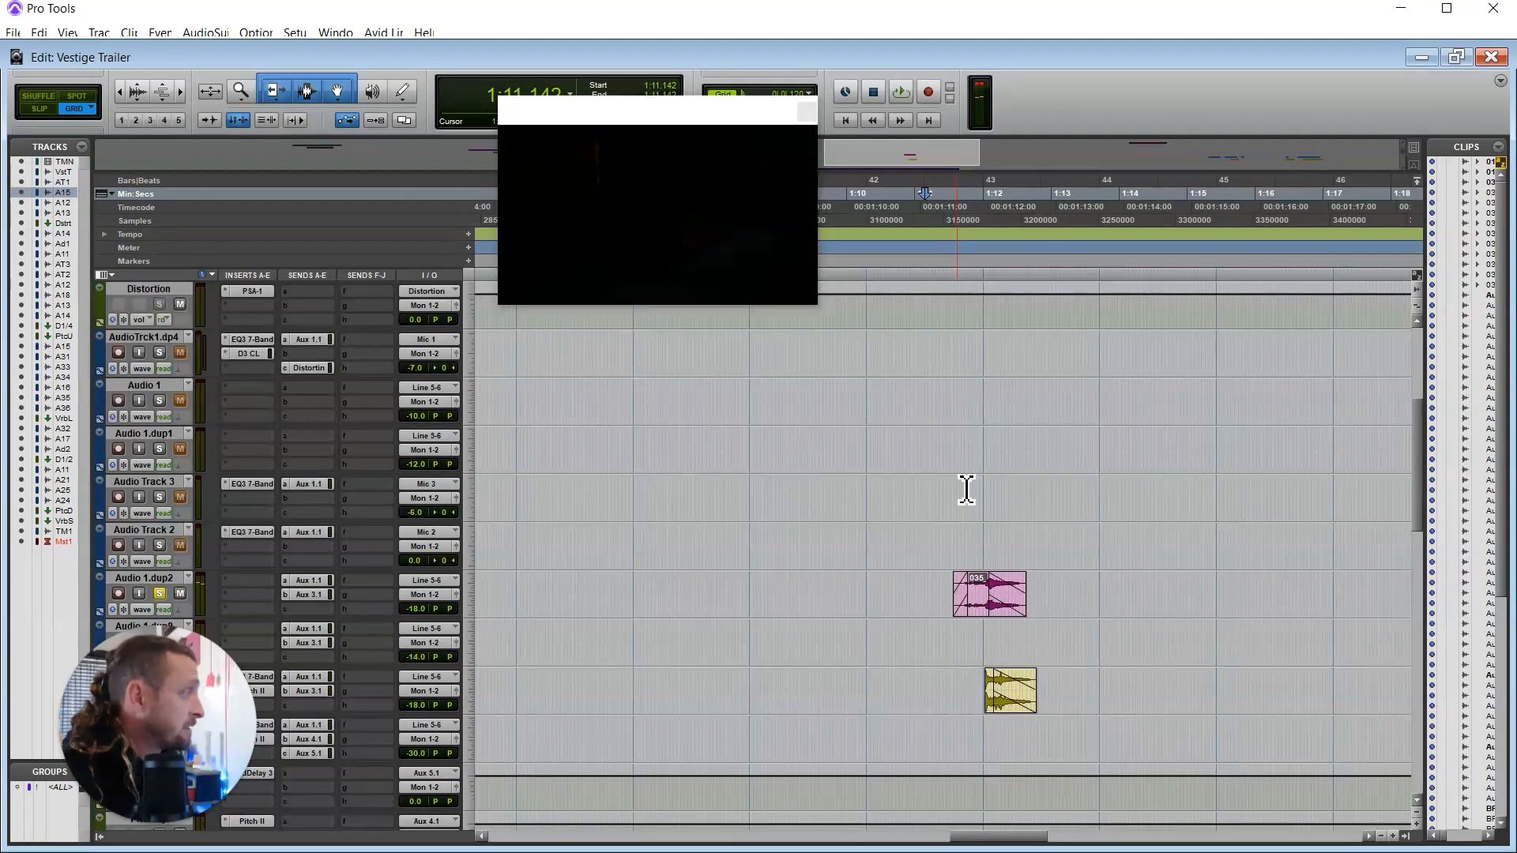
# Move the video window off the grid settings and audition the AudioTrck1.dp5 and AudioTrck1.dp3 vocals from 1:09.267
pyautogui.scroll(2, 968, 494)
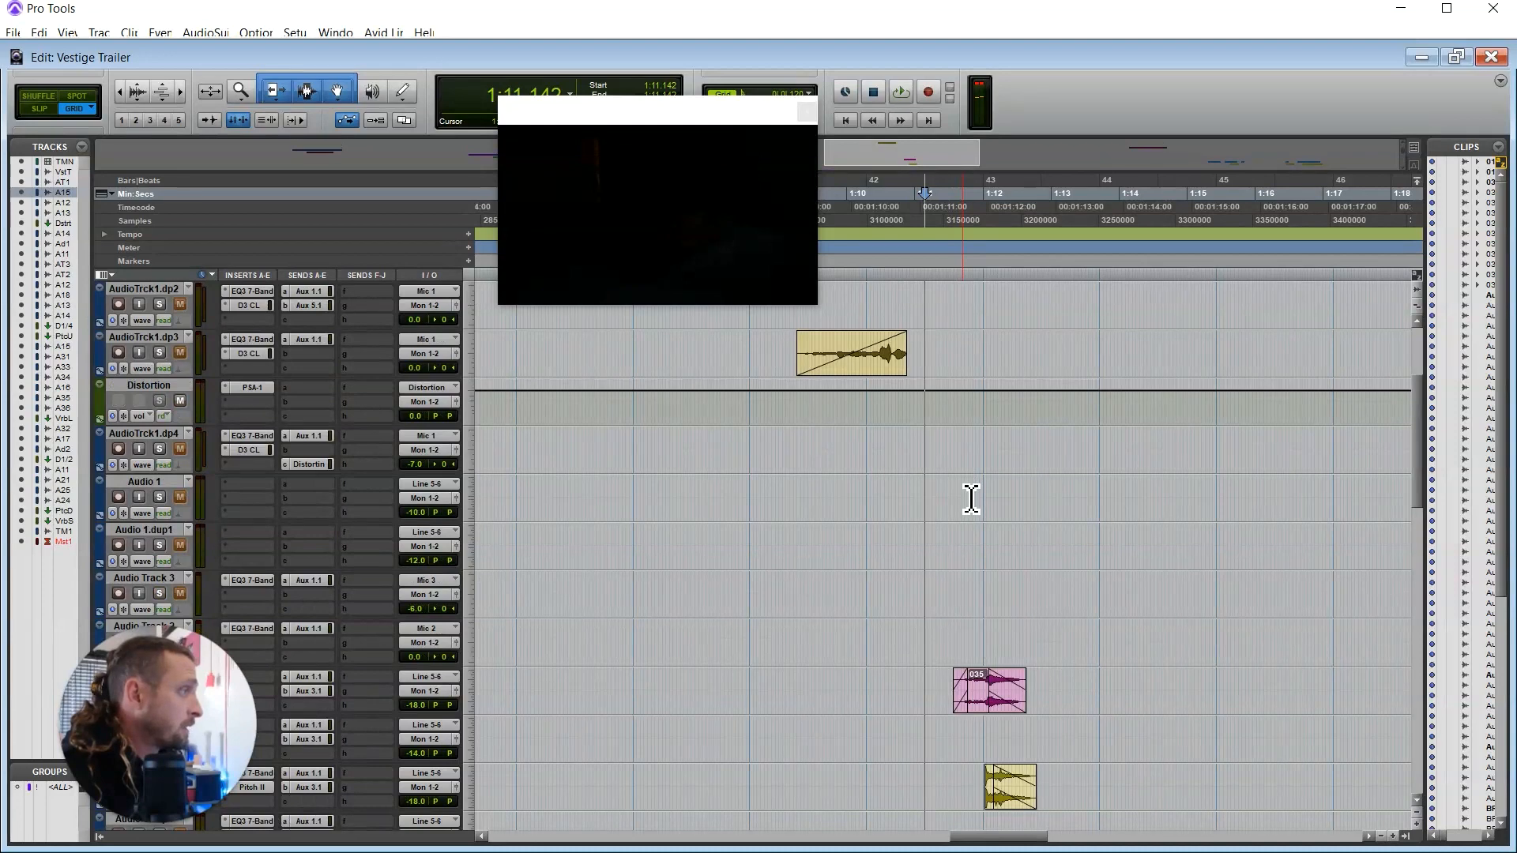
pyautogui.scroll(2, 963, 486)
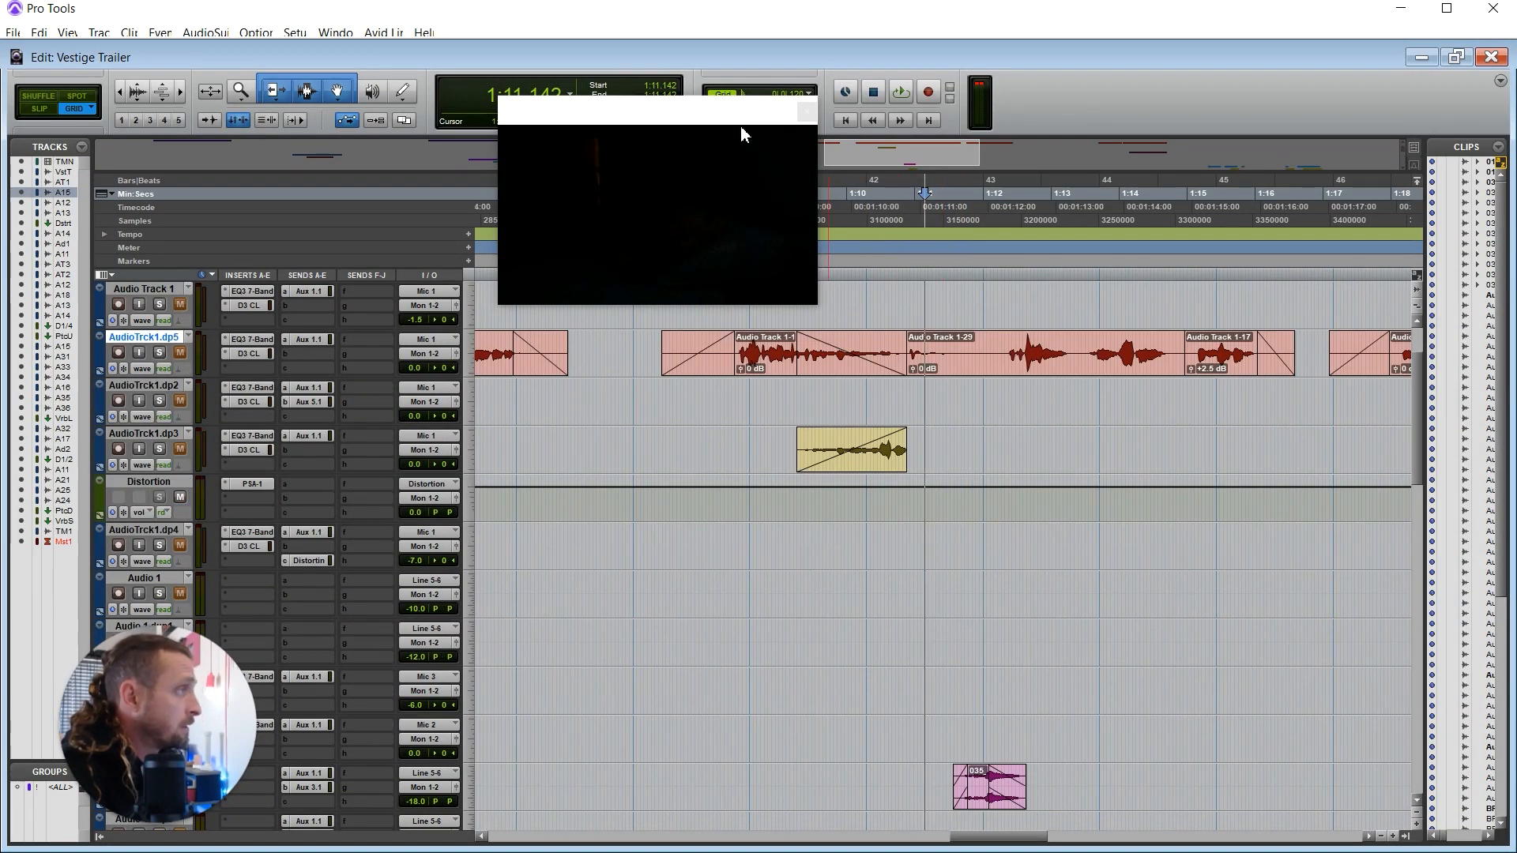
pyautogui.moveTo(667, 120); pyautogui.dragTo(584, 119)
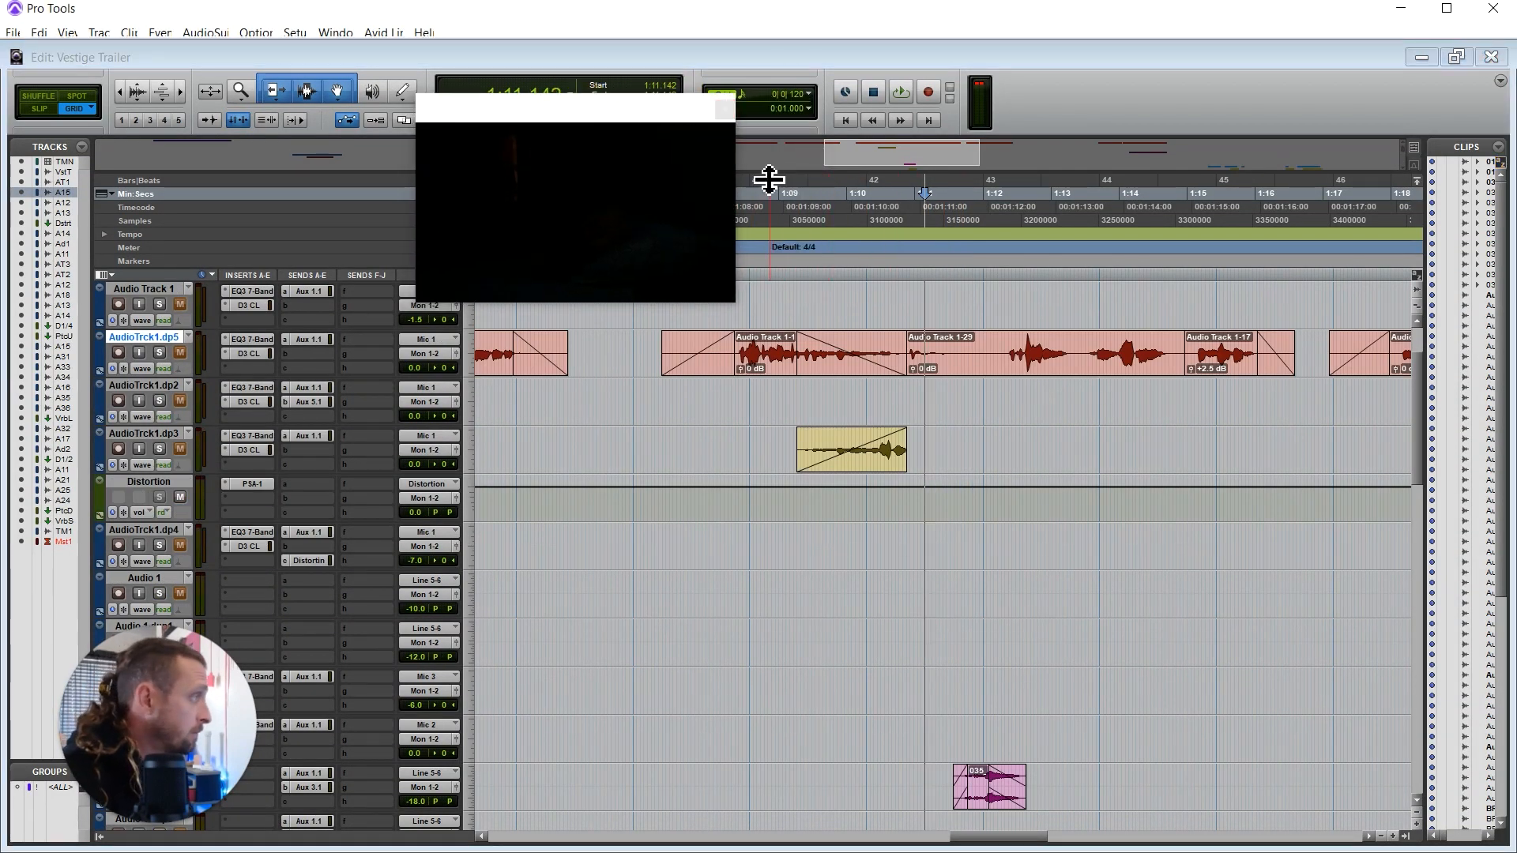
pyautogui.click(804, 215)
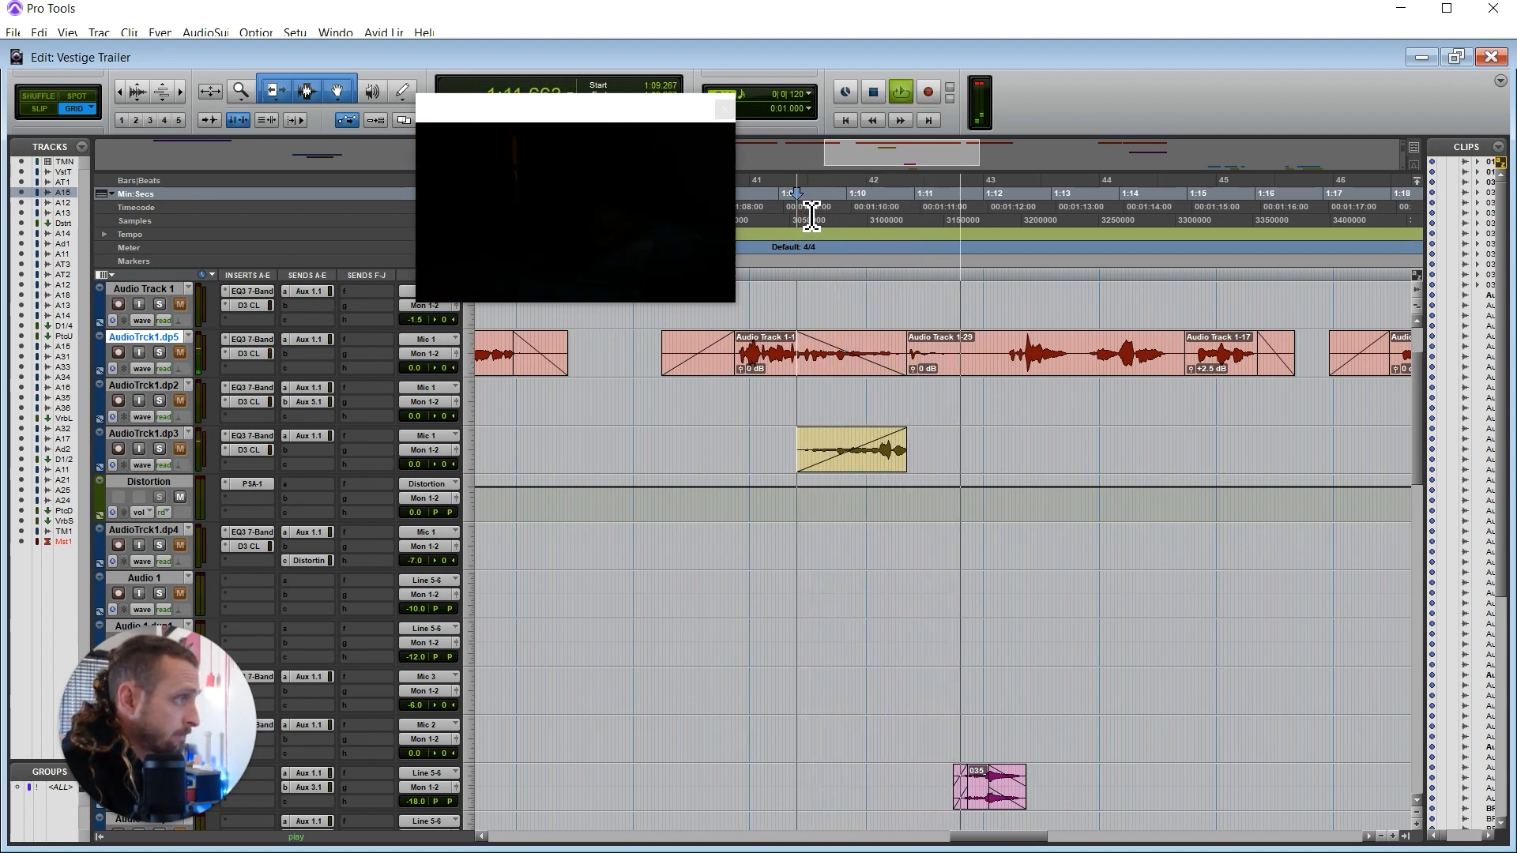
pyautogui.press('space')
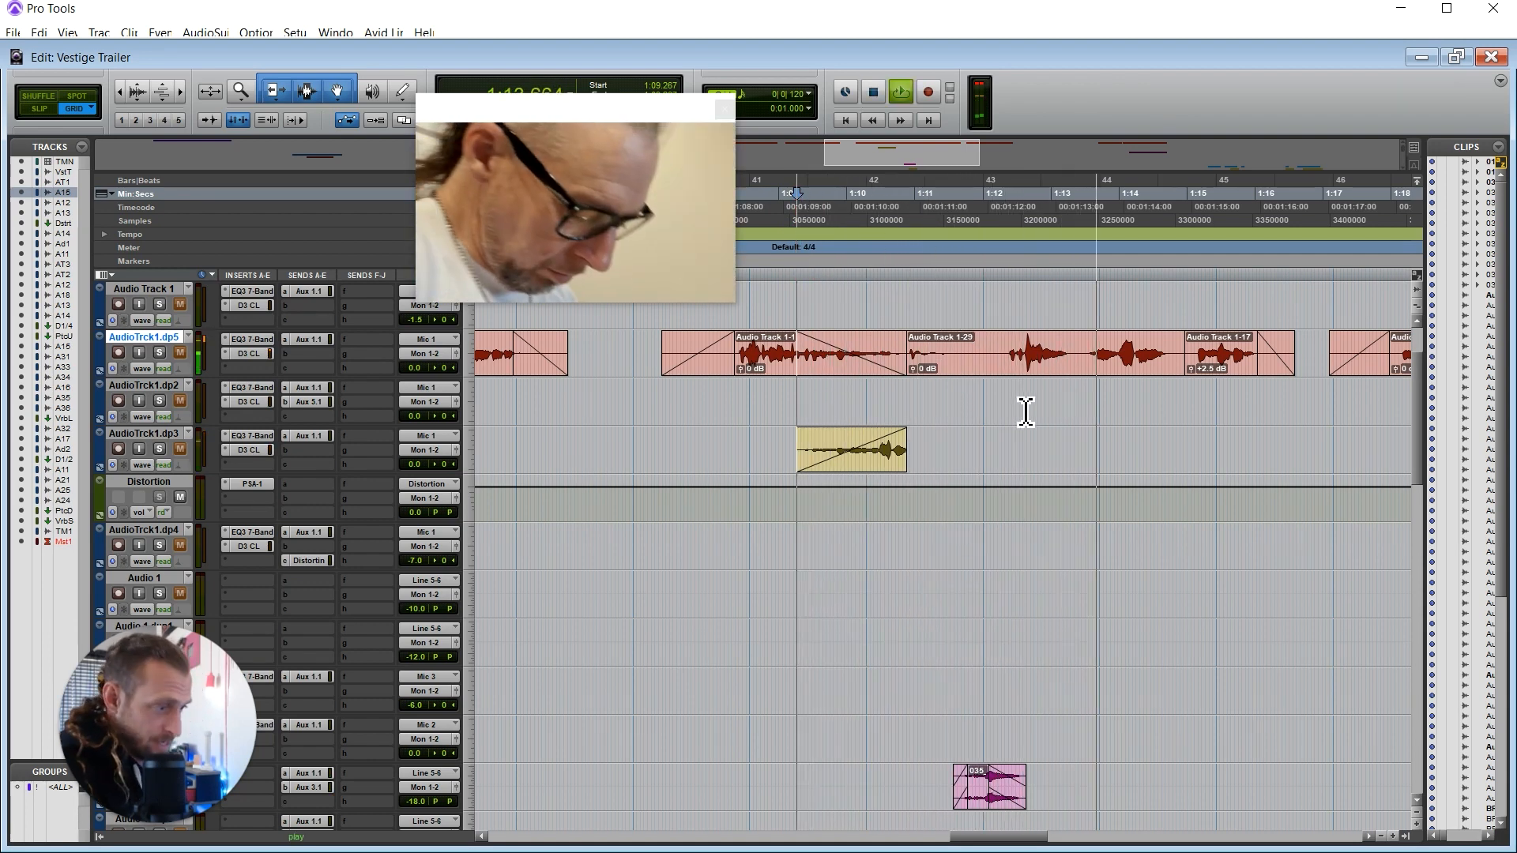
# Toggle the solo on the Audio 1.dup3 track and examine the knife effect clips around 1:16
pyautogui.scroll(-5, 985, 555)
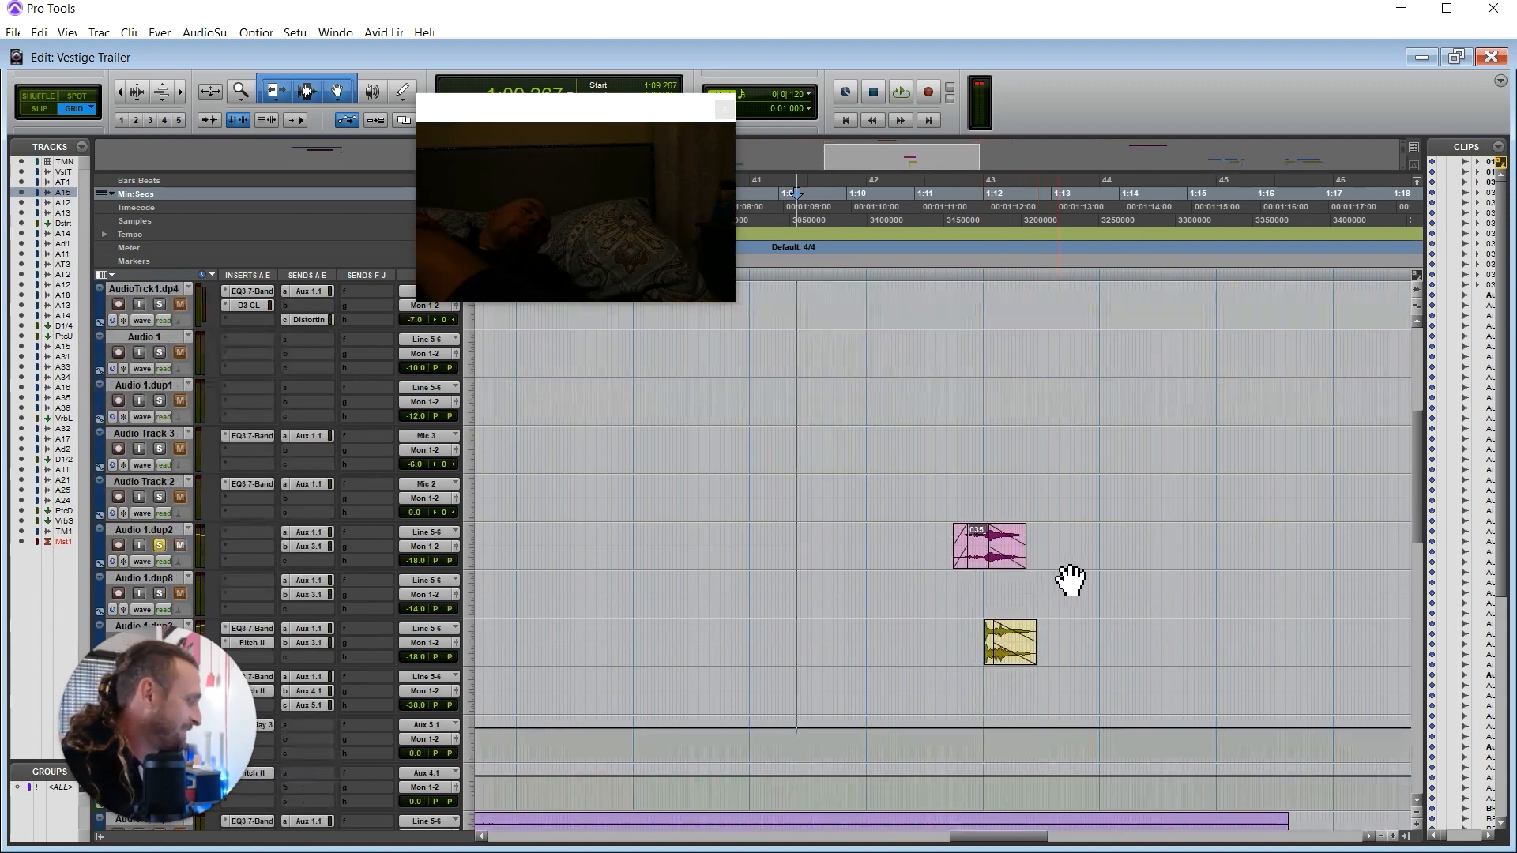
pyautogui.click(158, 448)
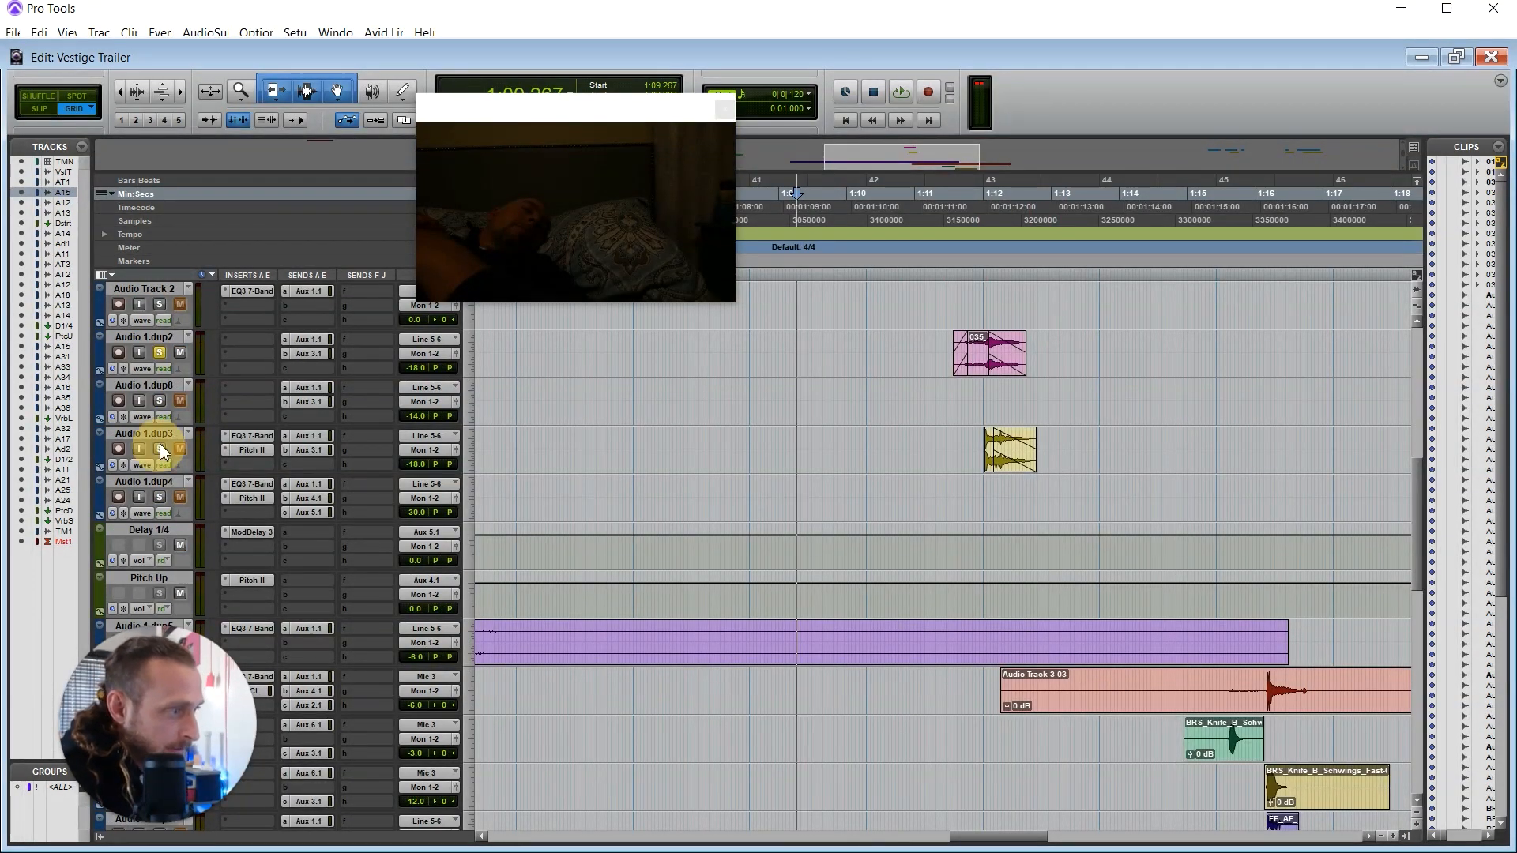
pyautogui.scroll(-2, 1317, 481)
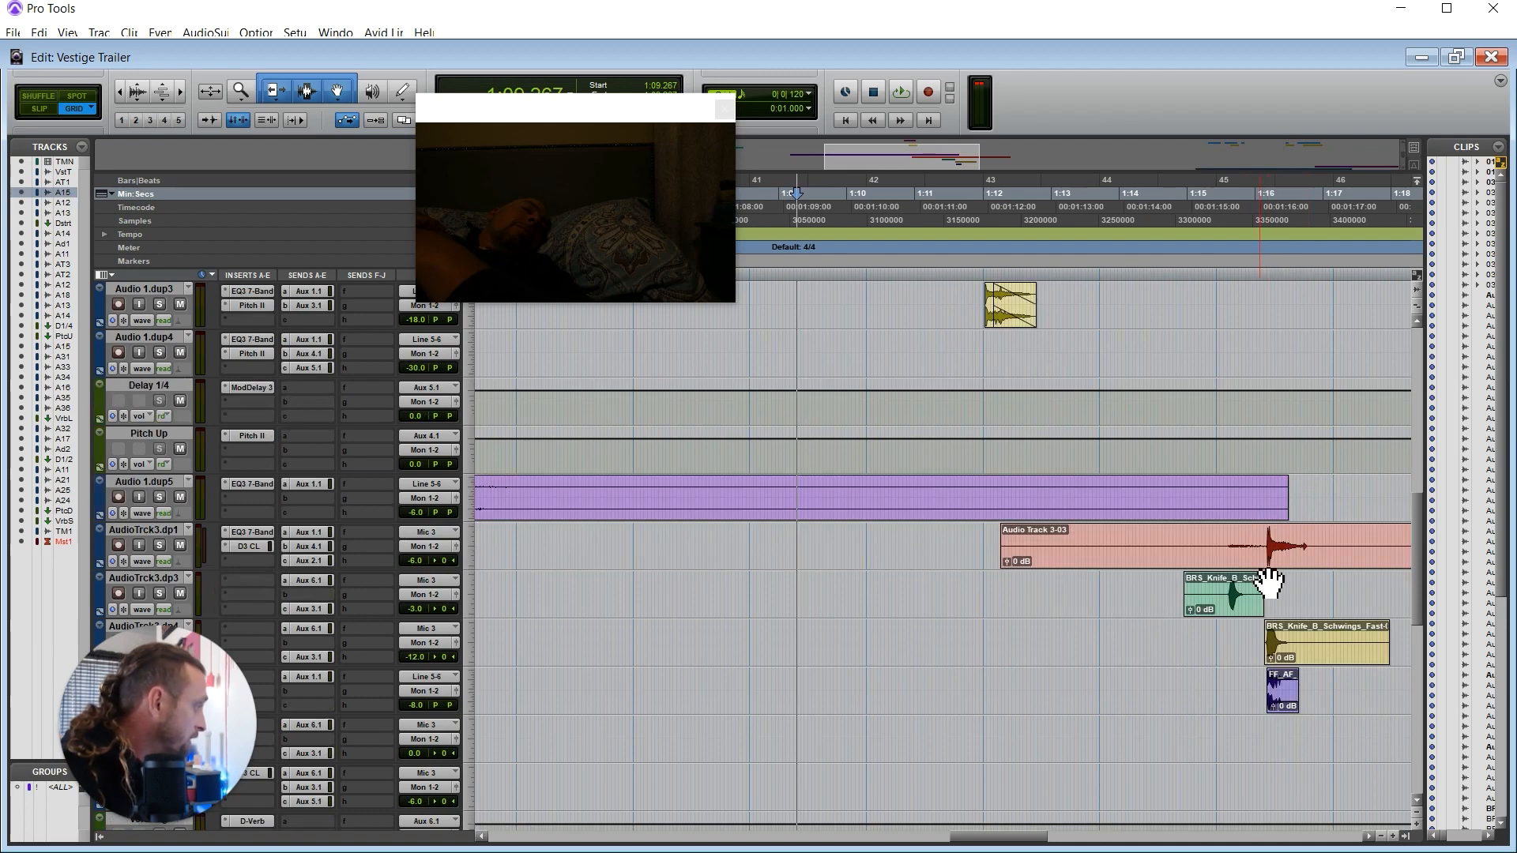
pyautogui.moveTo(1023, 839); pyautogui.dragTo(1059, 836)
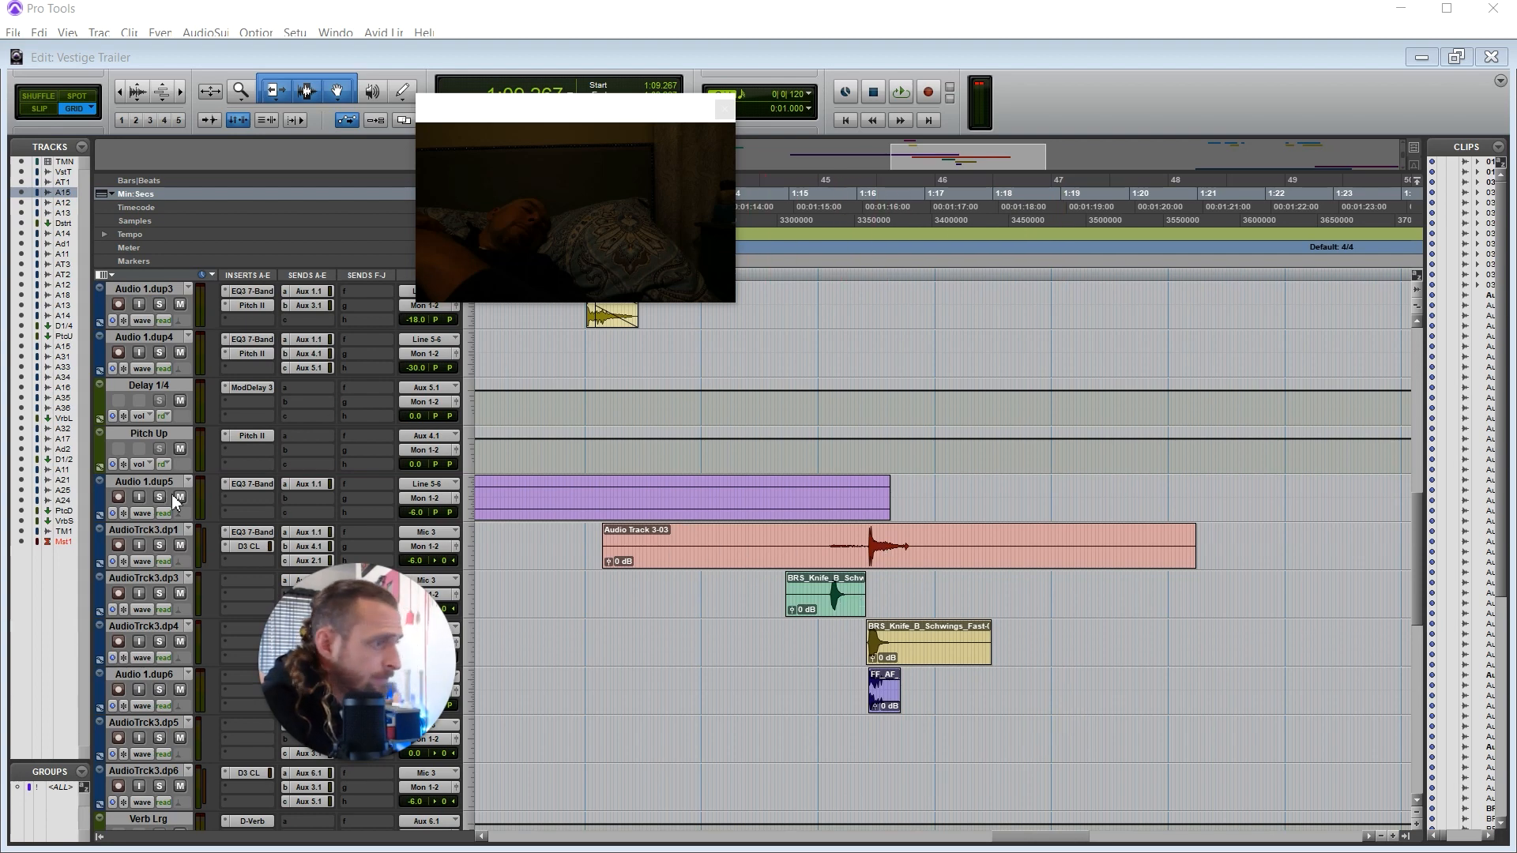
# Switch the solo from AudioTrck3.dp1 to AudioTrck3.dp3 and audition its knife clip from 1:15.375
pyautogui.click(159, 546)
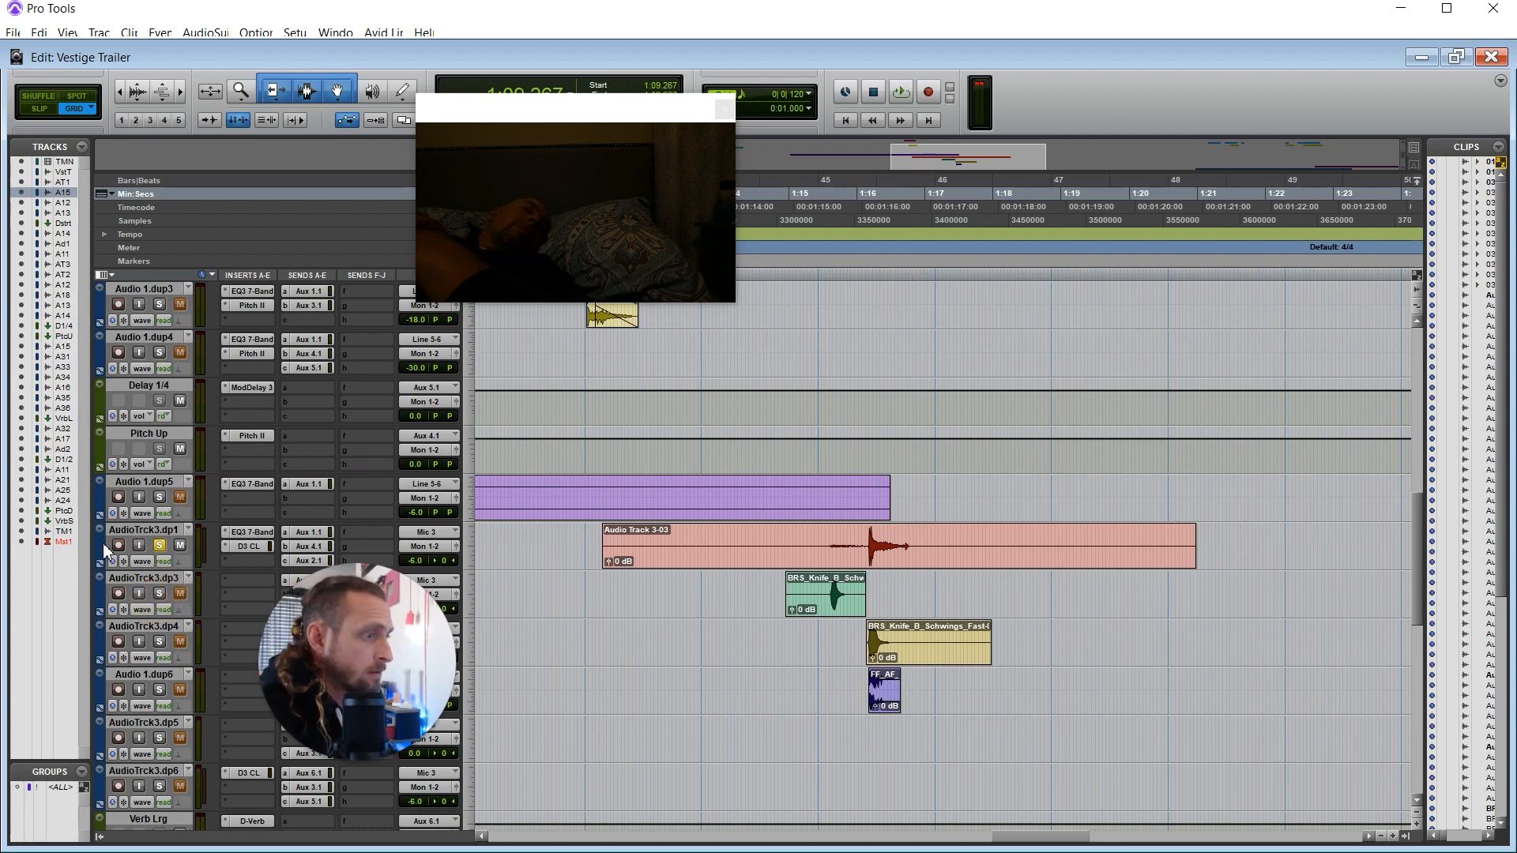
pyautogui.click(159, 546)
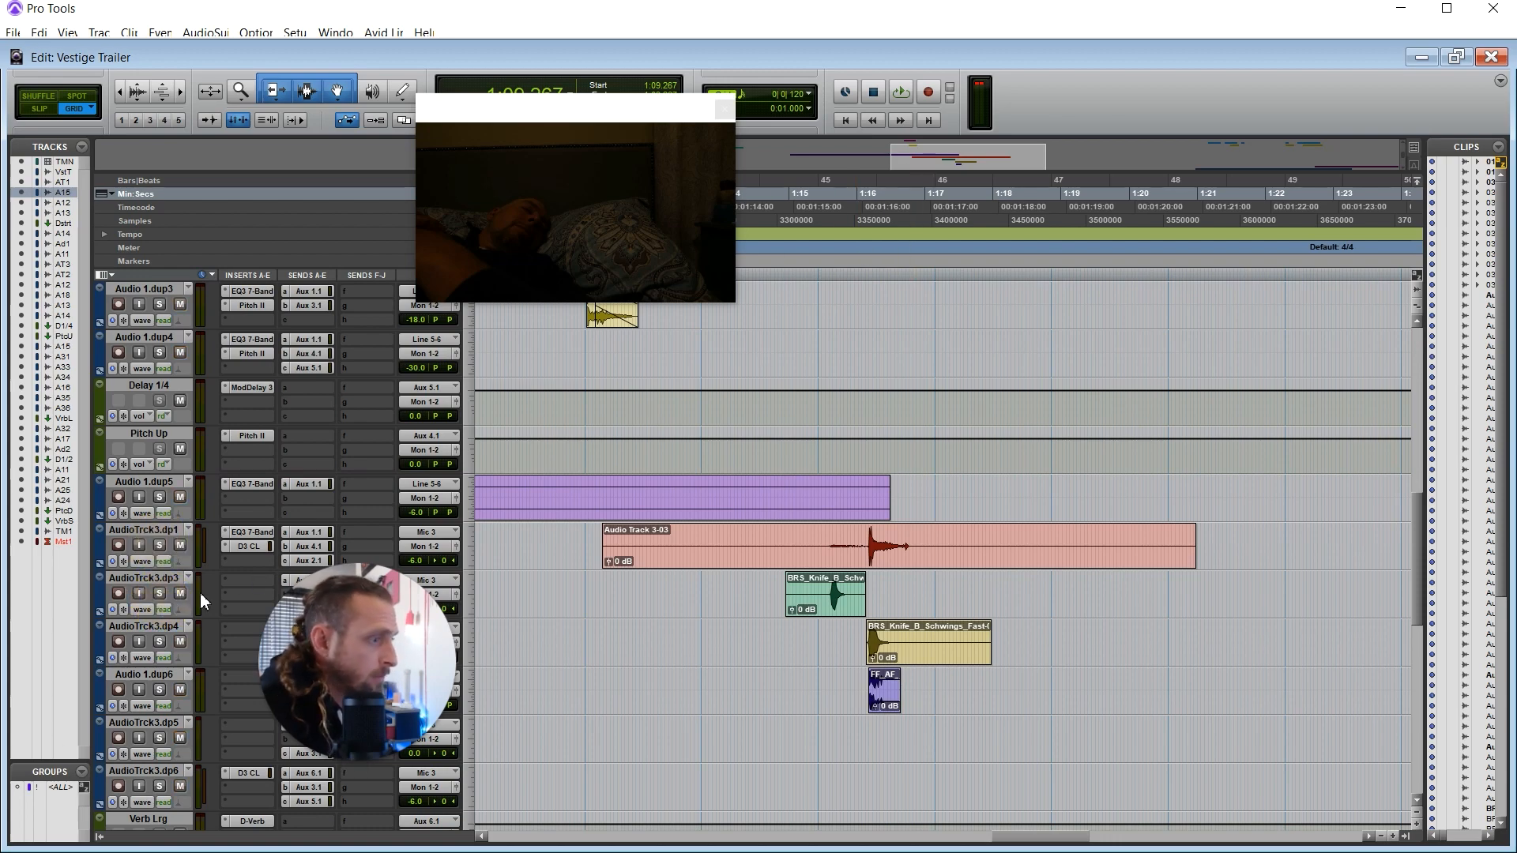
pyautogui.click(161, 593)
pyautogui.click(906, 209)
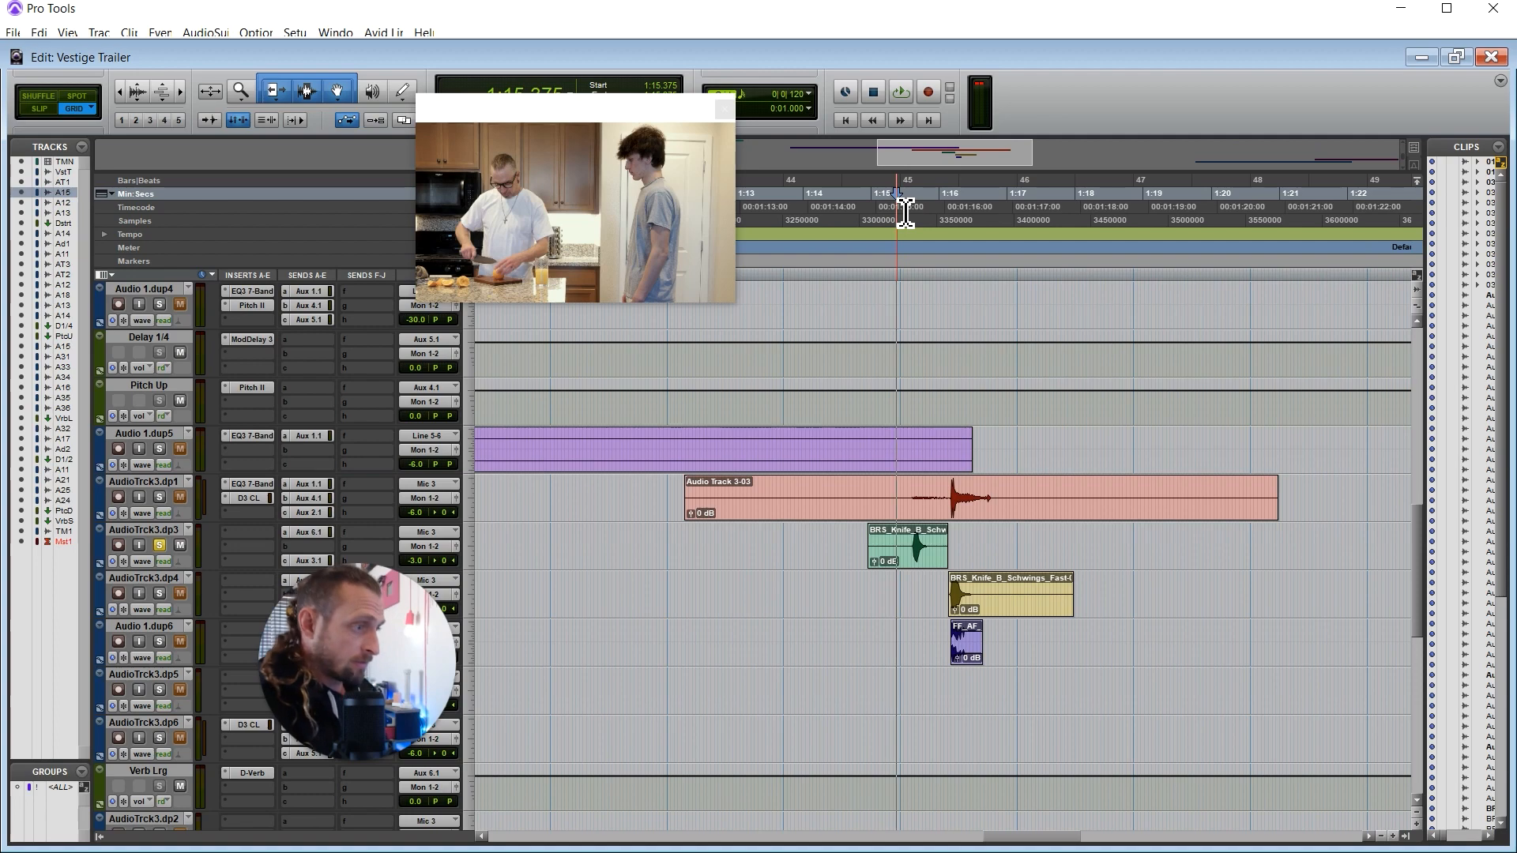
pyautogui.press('space')
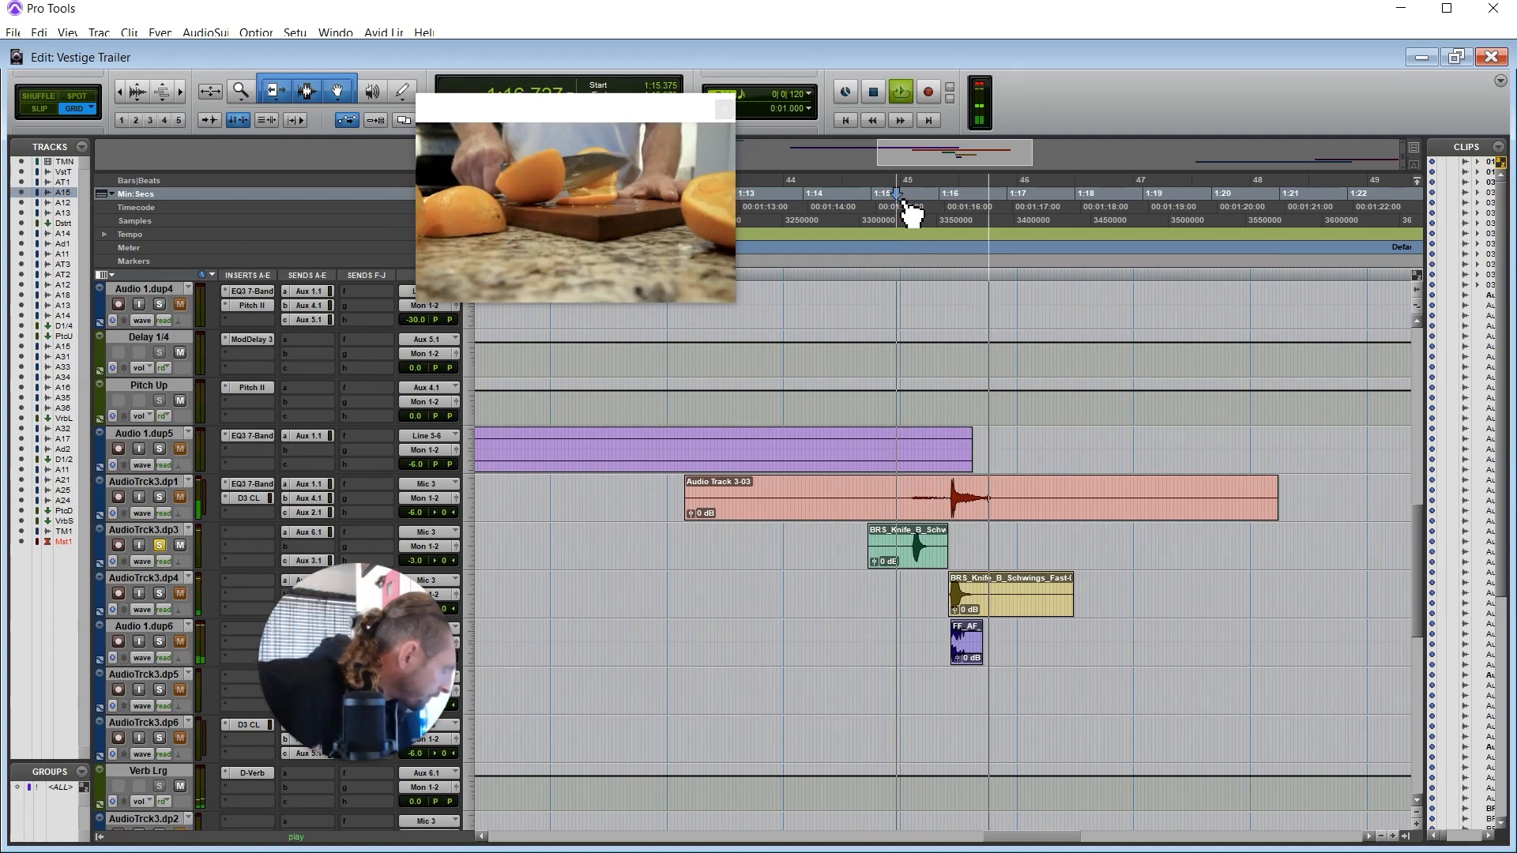
pyautogui.press('space')
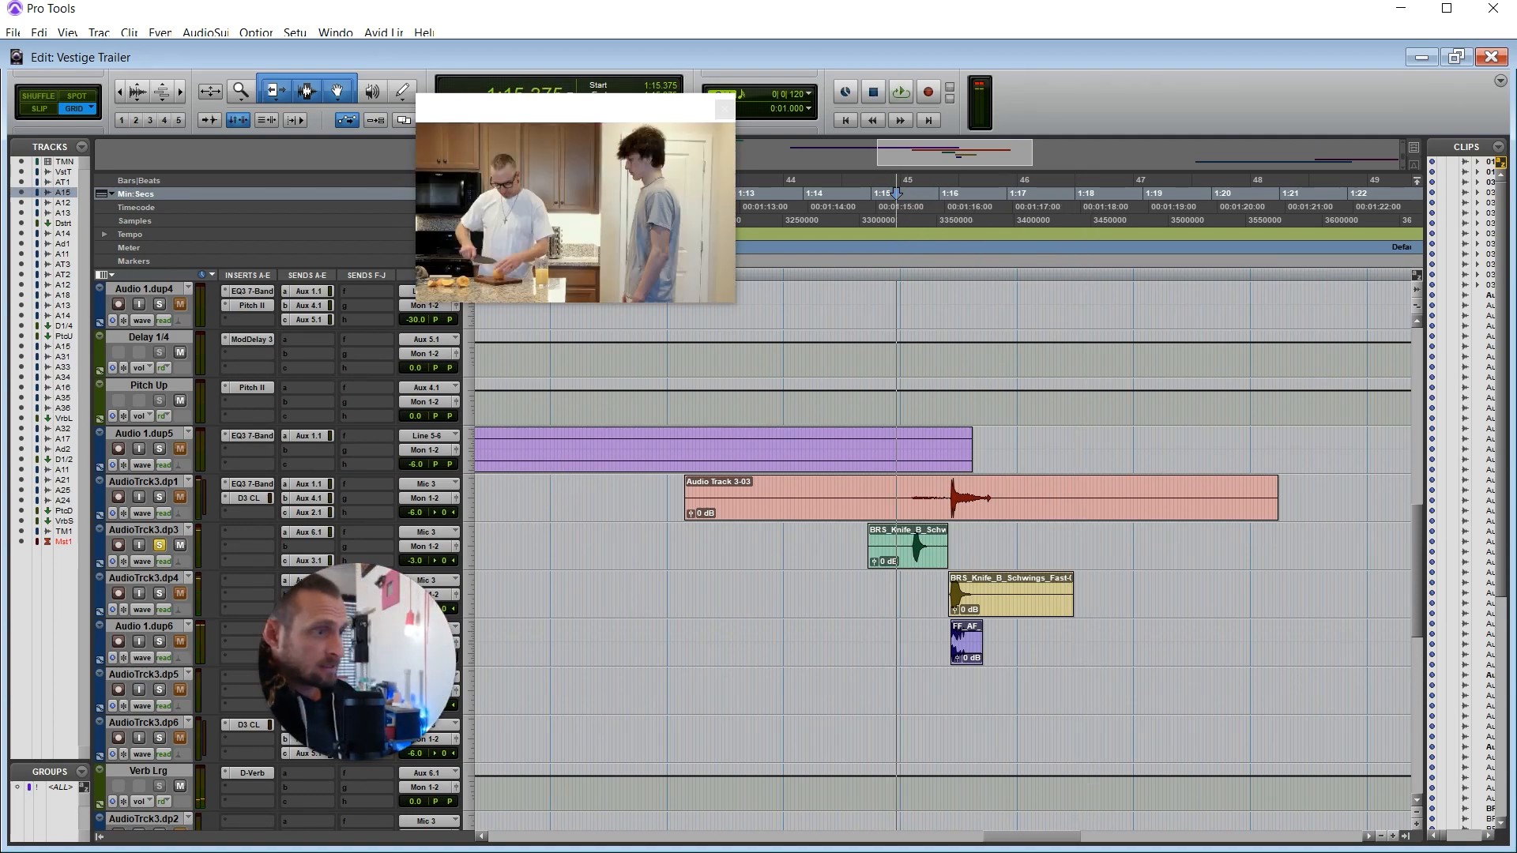
# Solo AudioTrck3.dp4 and Audio 1.dup6 one at a time and audition each from 1:15.375
pyautogui.click(158, 546)
pyautogui.click(158, 593)
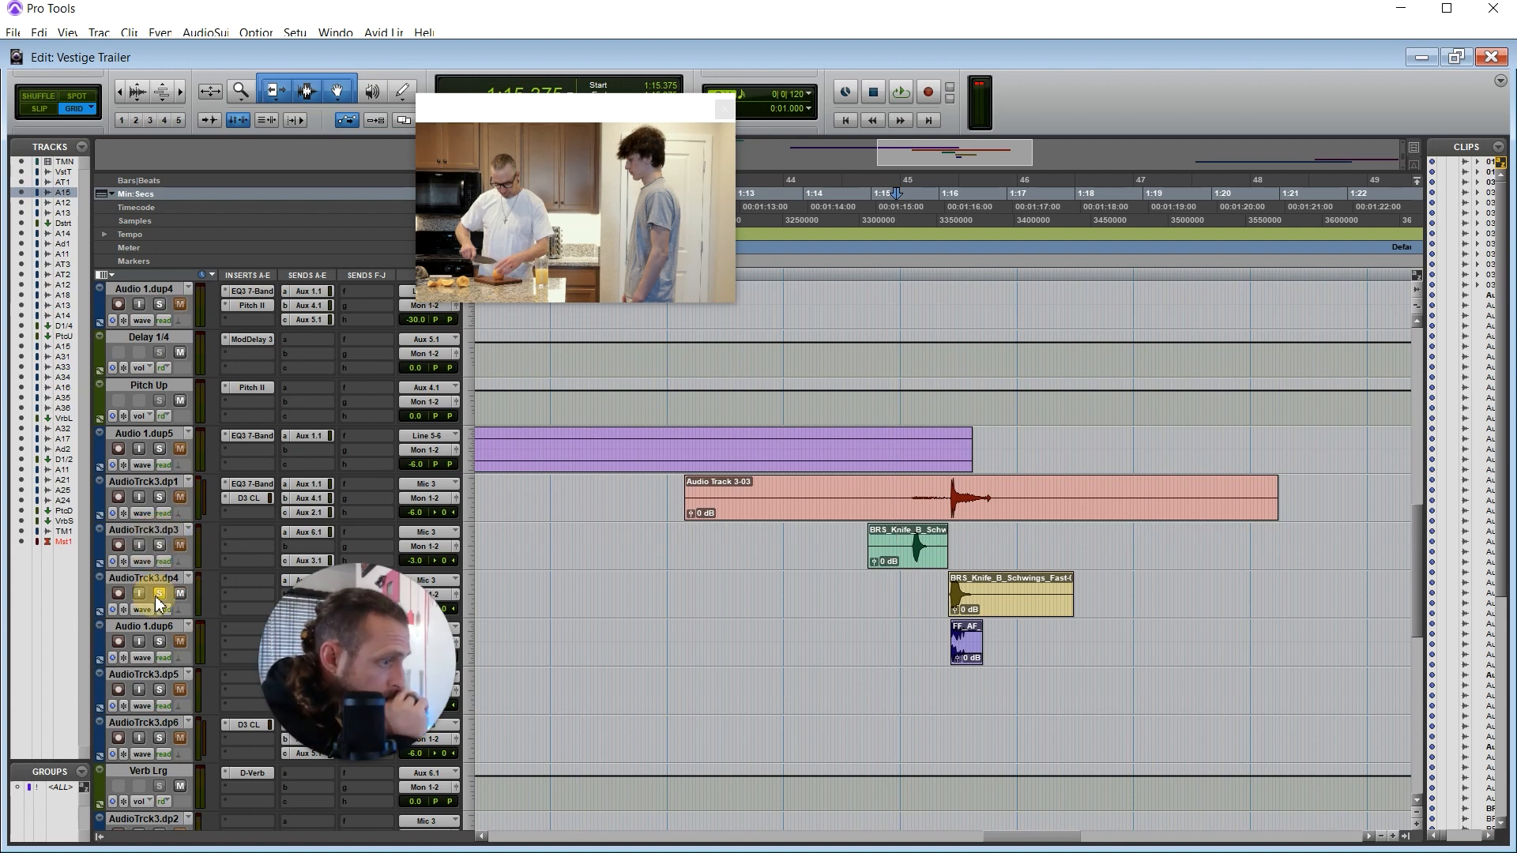
pyautogui.press('space')
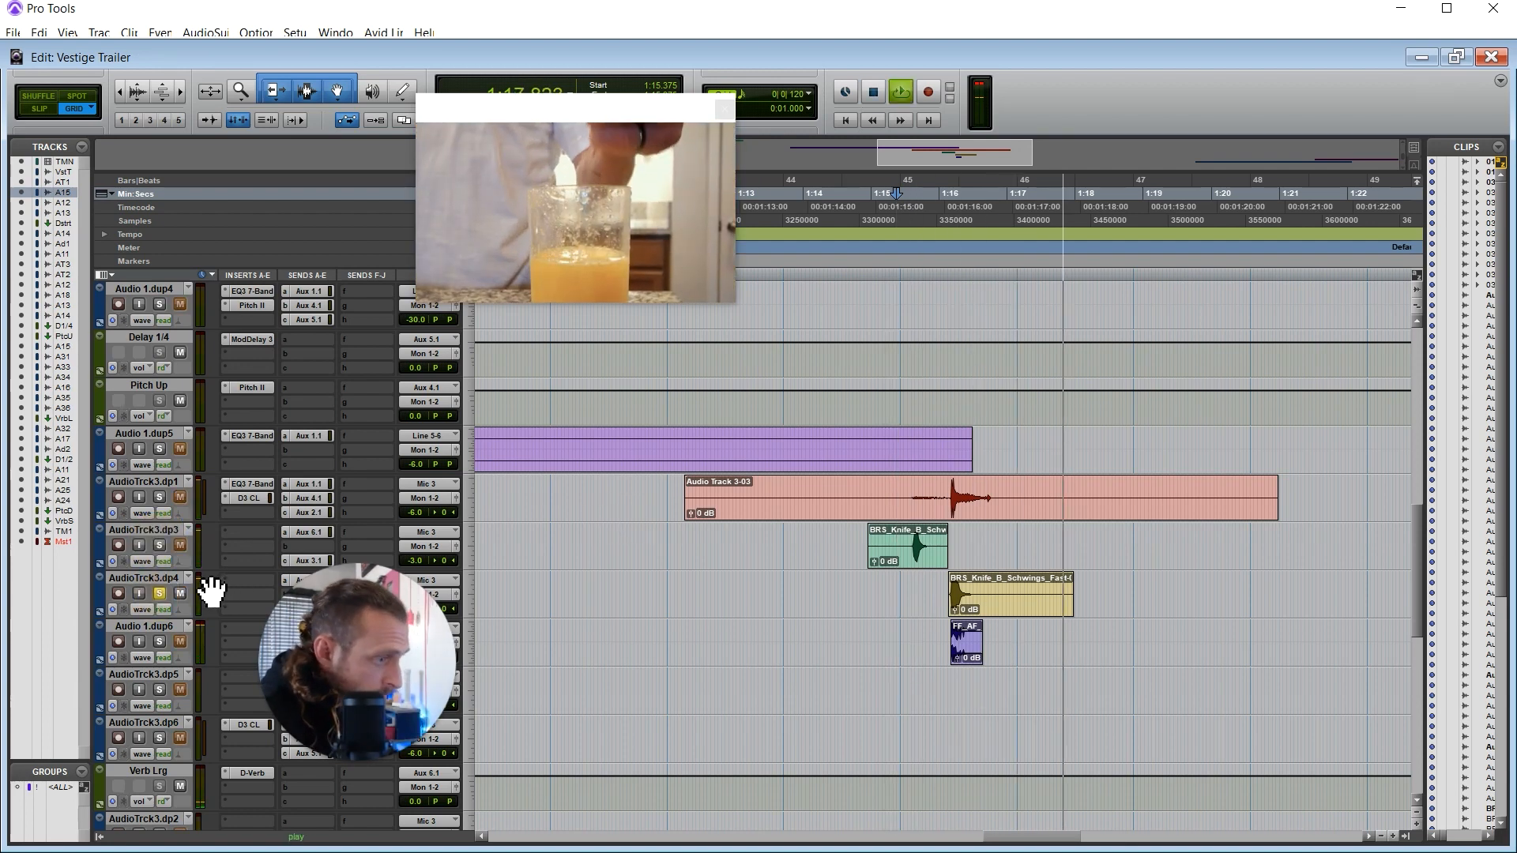
pyautogui.press('space')
pyautogui.click(160, 642)
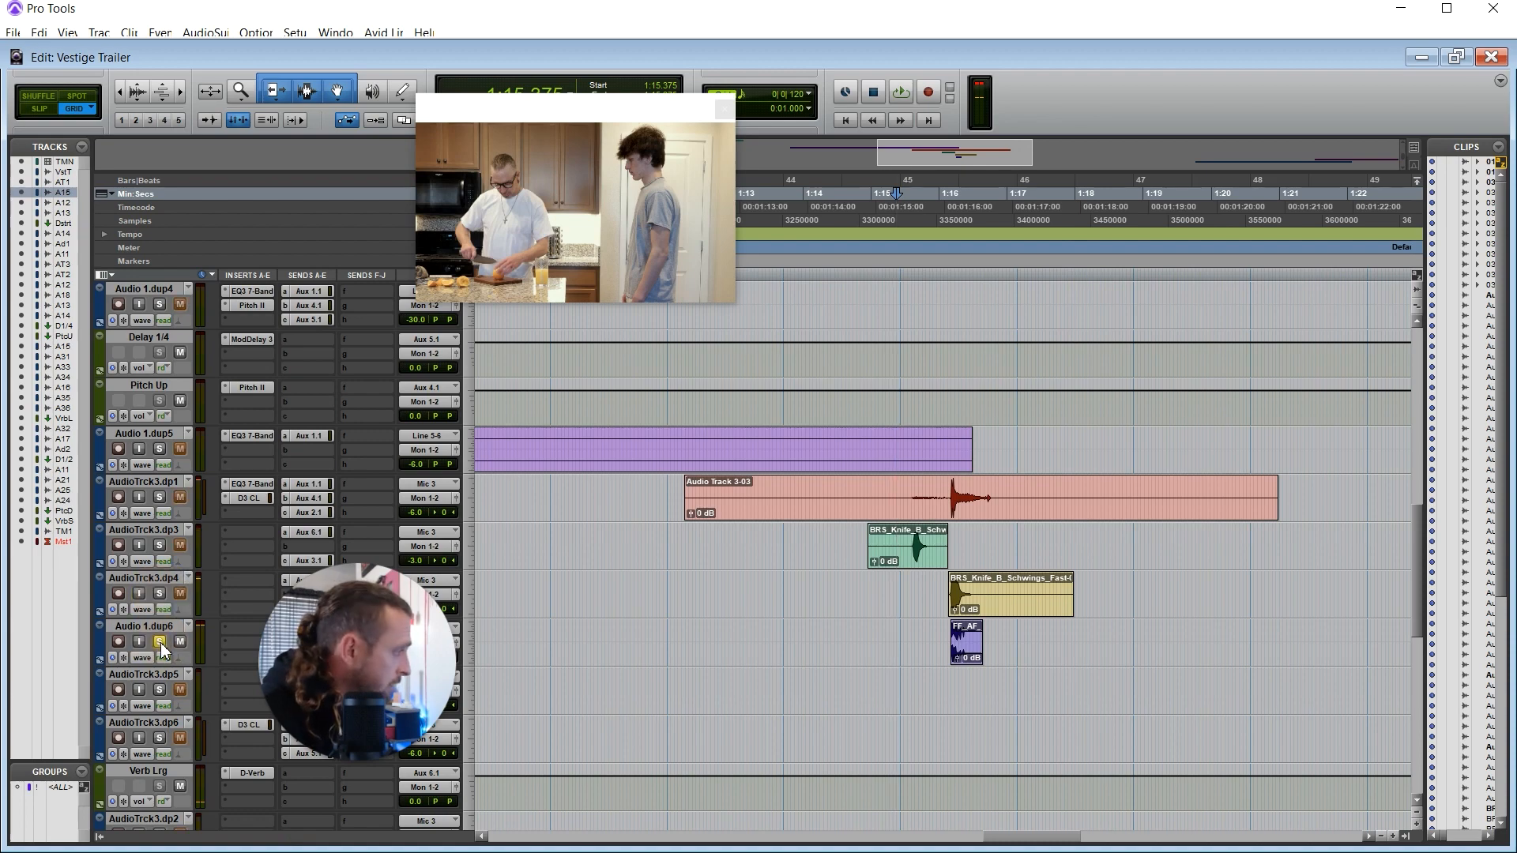
pyautogui.press('space')
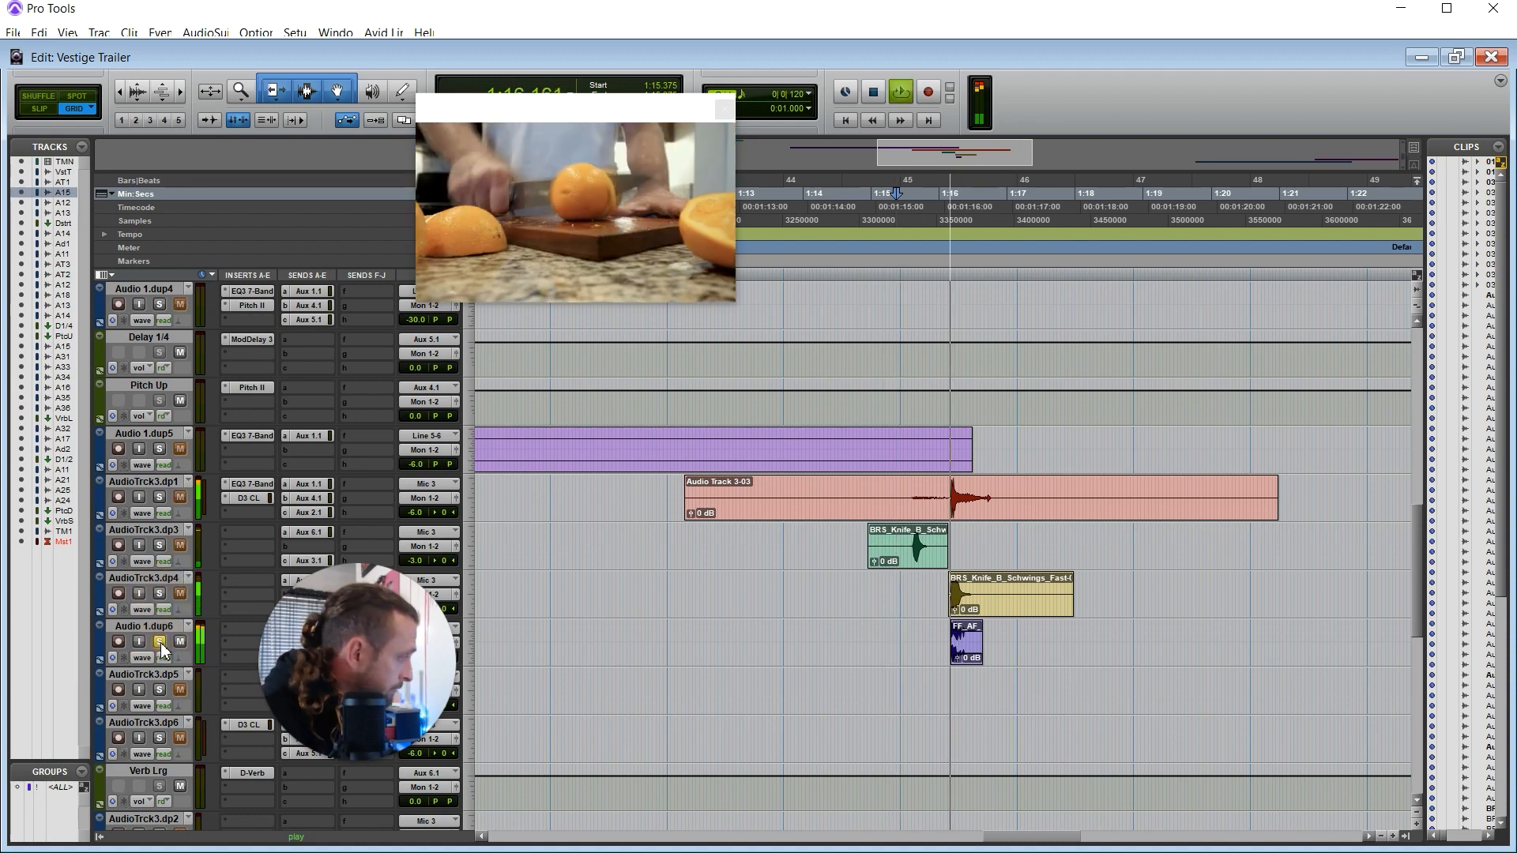
# Solo the AudioTrck2.dp1, AudioTrck2.dp5 and AudioTrck2.dp4 tracks and audition their clips from 1:17.142
pyautogui.click(163, 591)
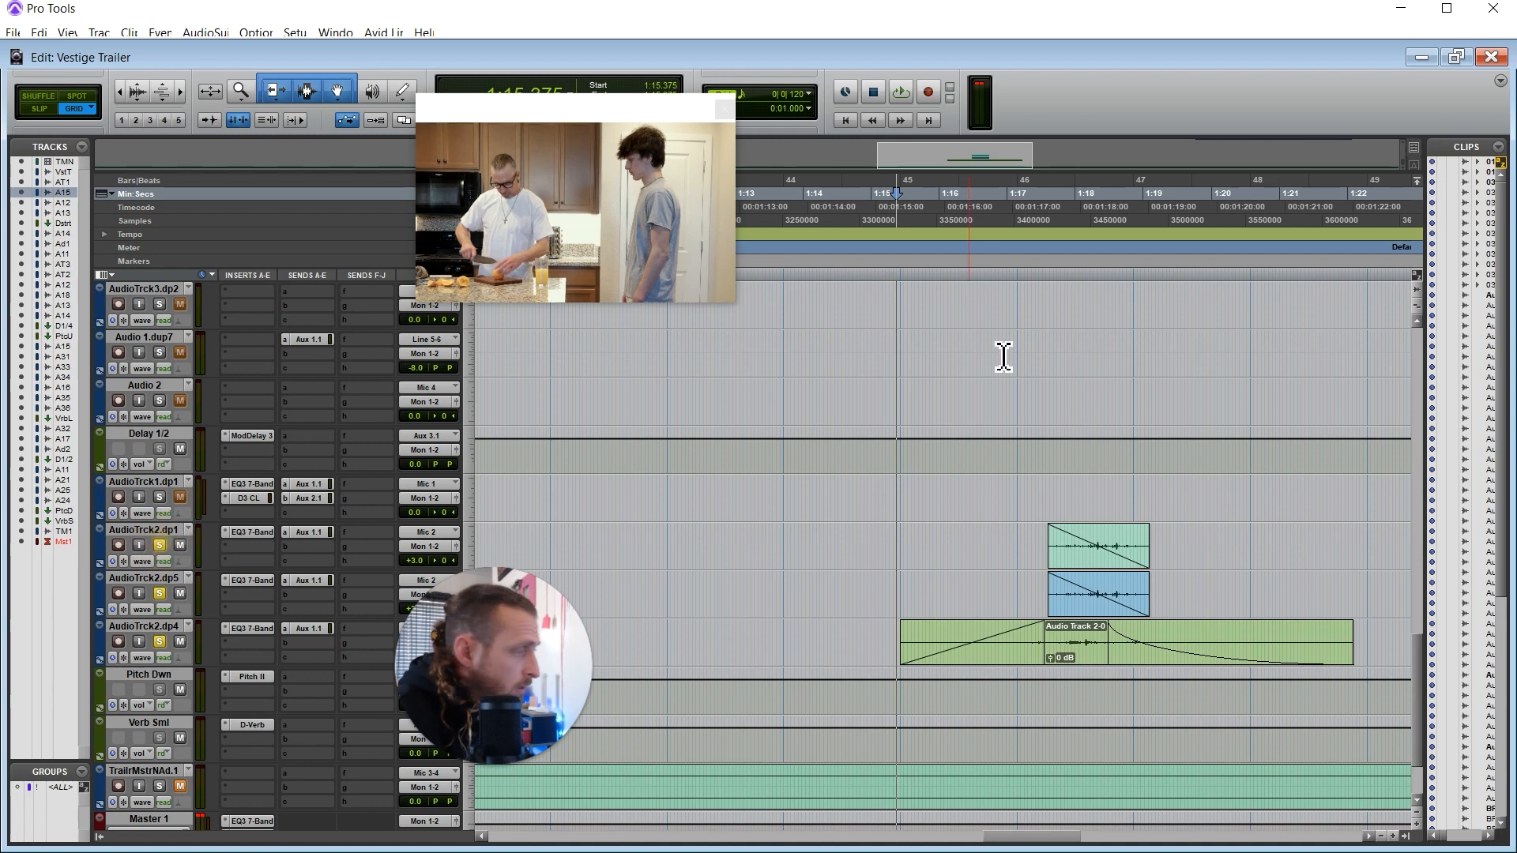
pyautogui.click(1025, 217)
pyautogui.press('space')
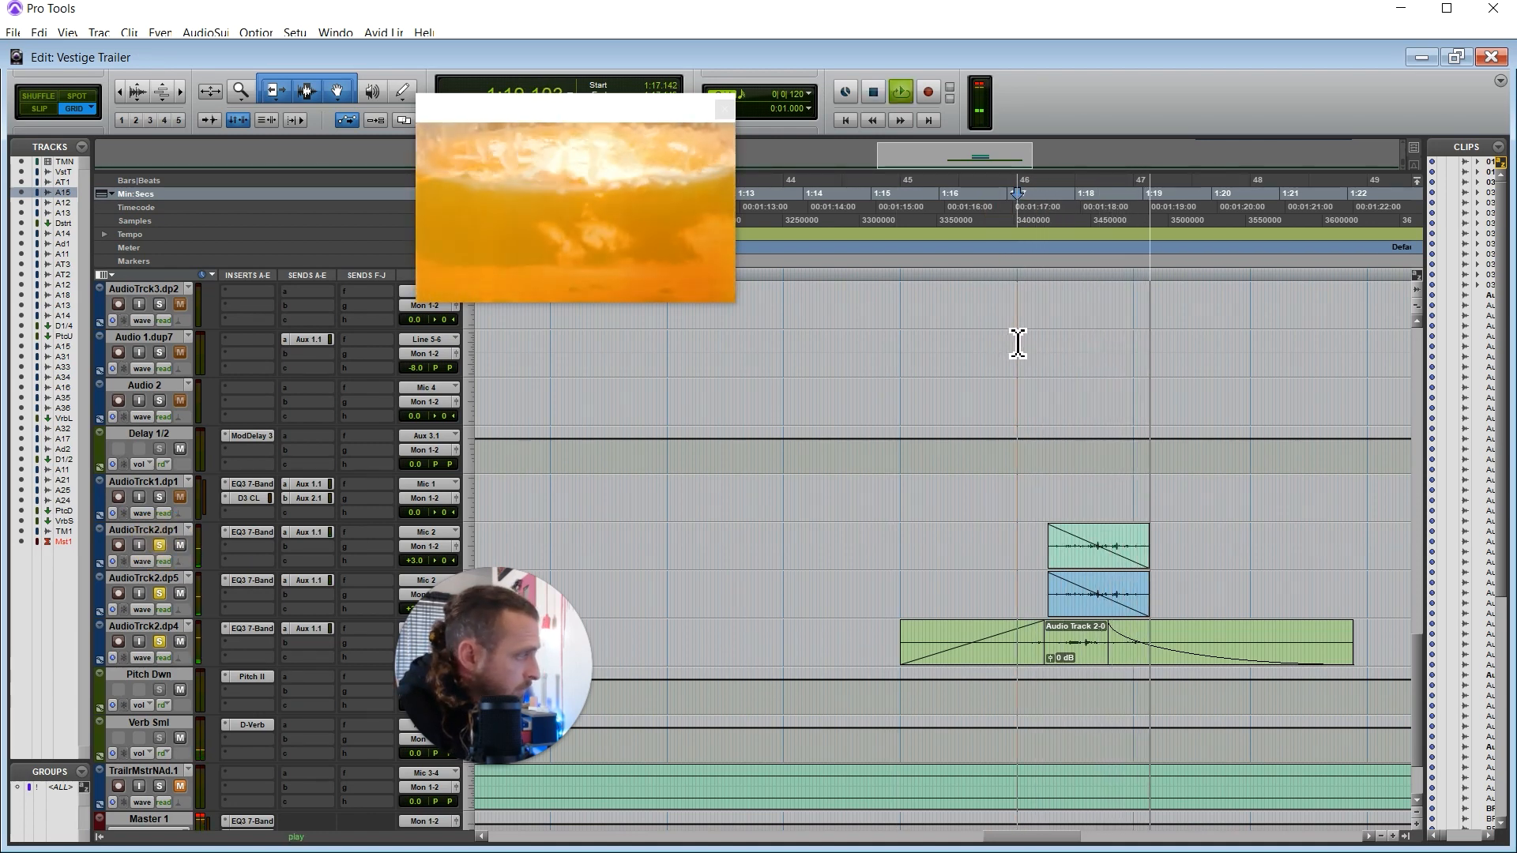
pyautogui.press('space')
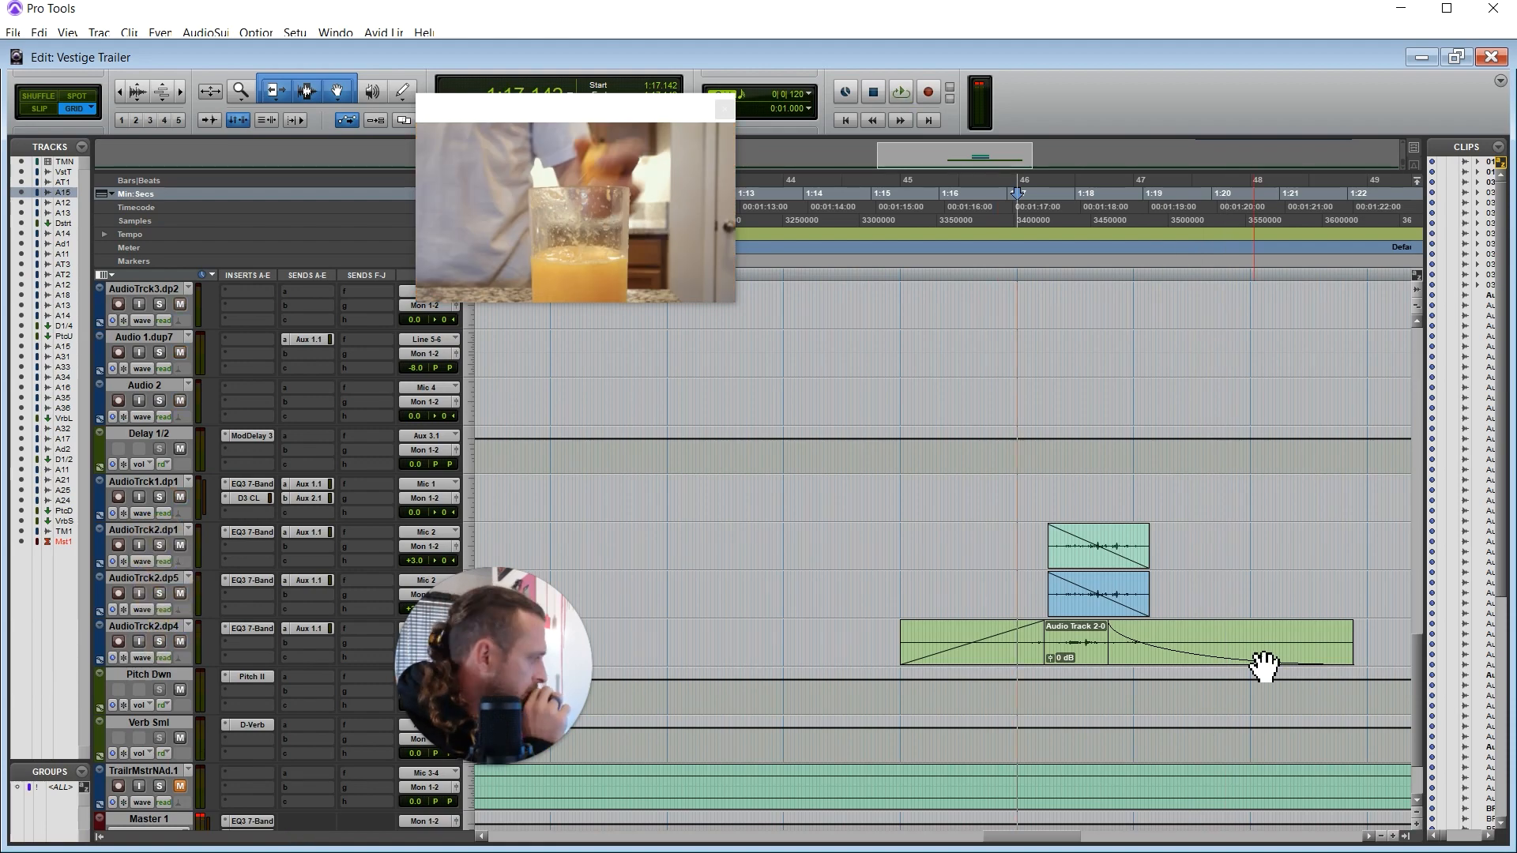
# Look over the clips on the vocal and effect tracks across a wider stretch of the timeline, up to the end of the trailer
pyautogui.scroll(6, 1183, 685)
pyautogui.scroll(7, 1162, 668)
pyautogui.scroll(5, 1154, 662)
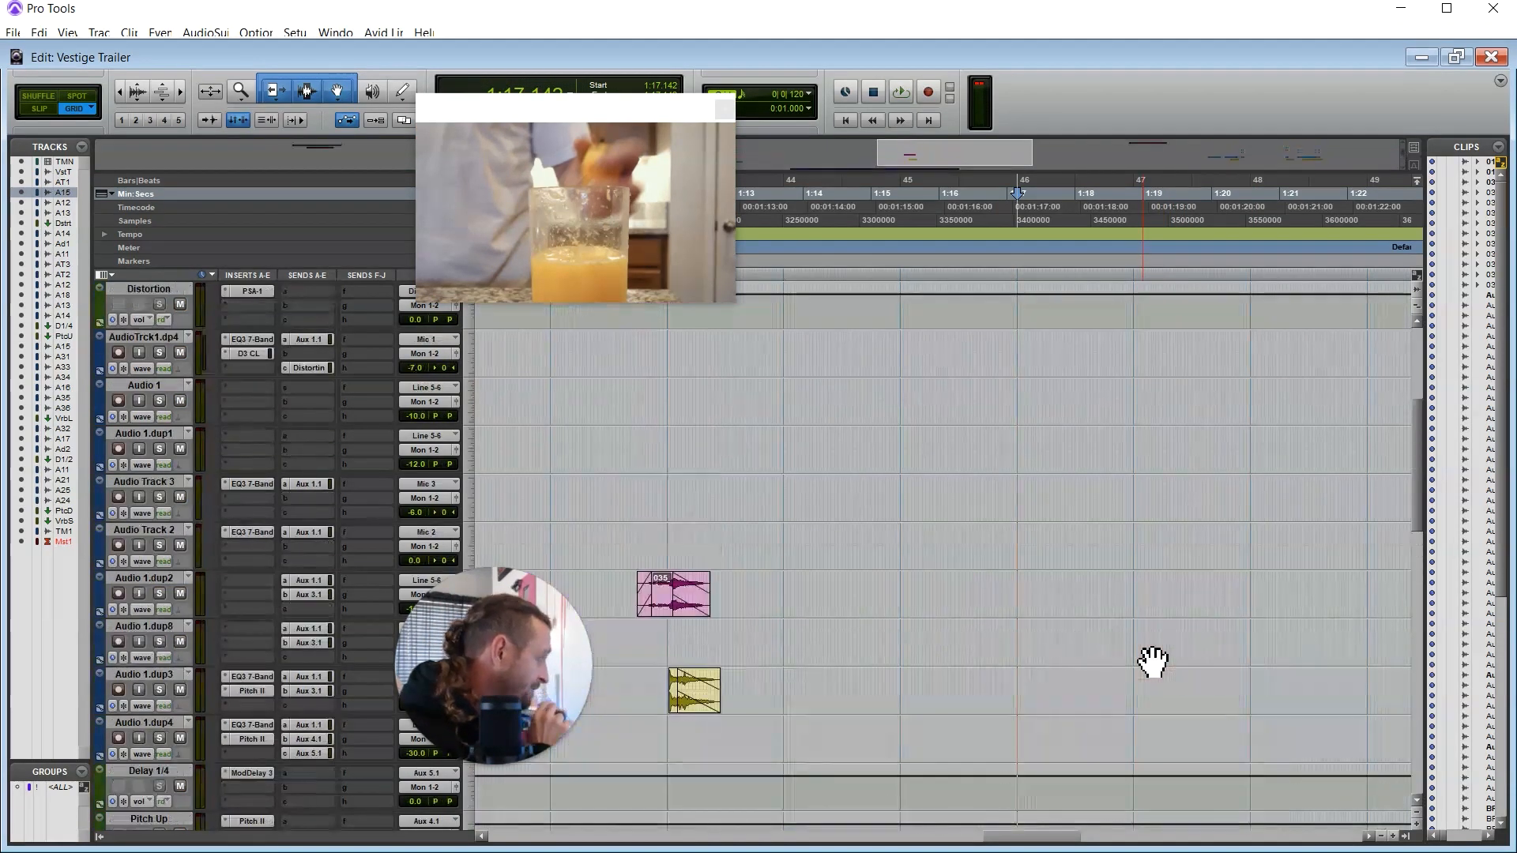
pyautogui.keyDown('alt'); pyautogui.scroll(-3, 1169, 640); pyautogui.keyUp('alt')
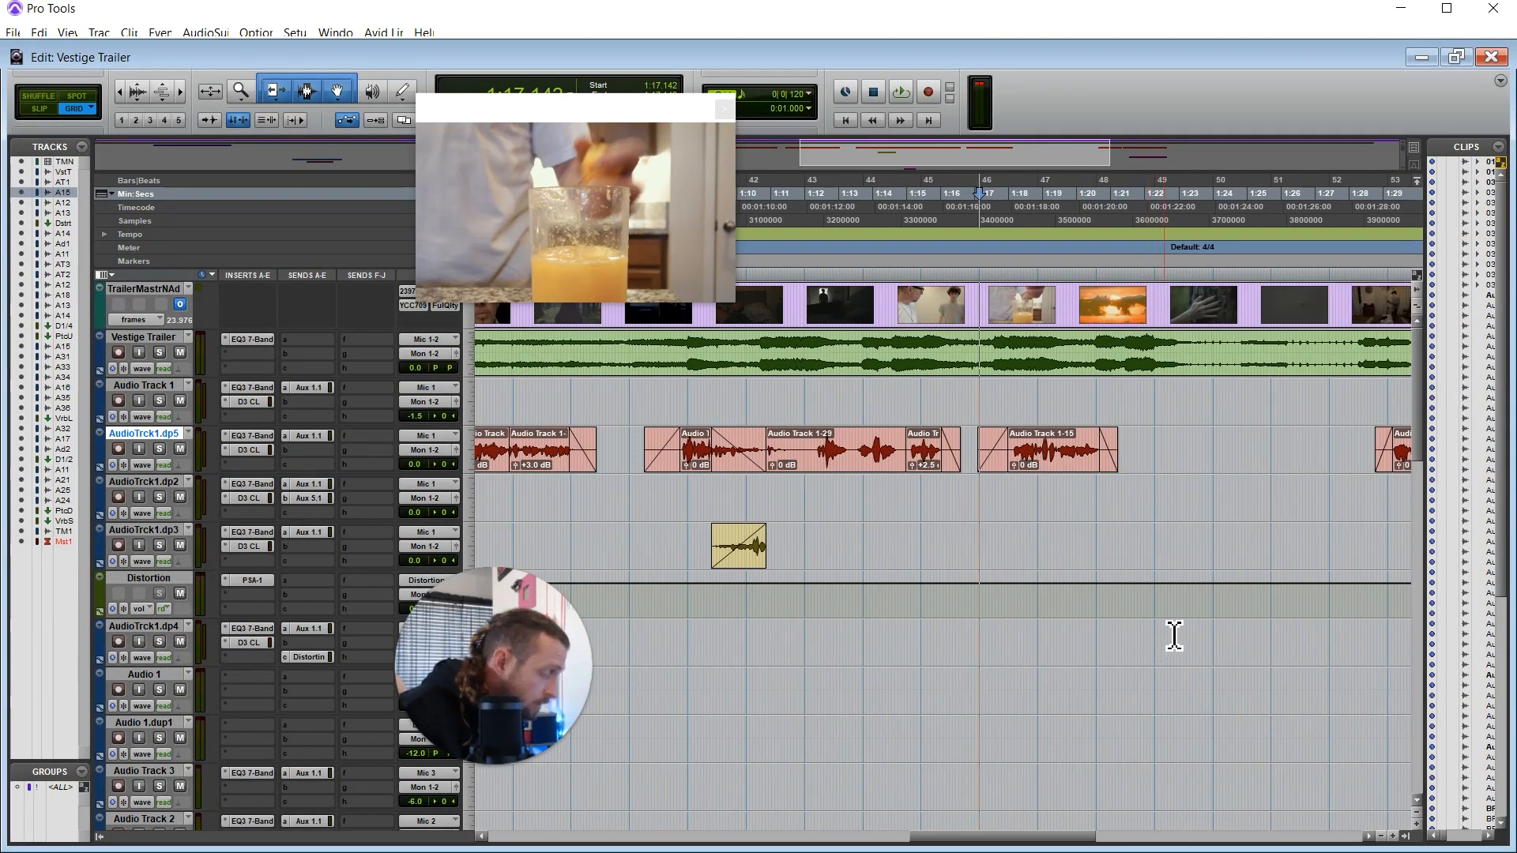
pyautogui.scroll(-9, 1186, 620)
pyautogui.scroll(-8, 1189, 621)
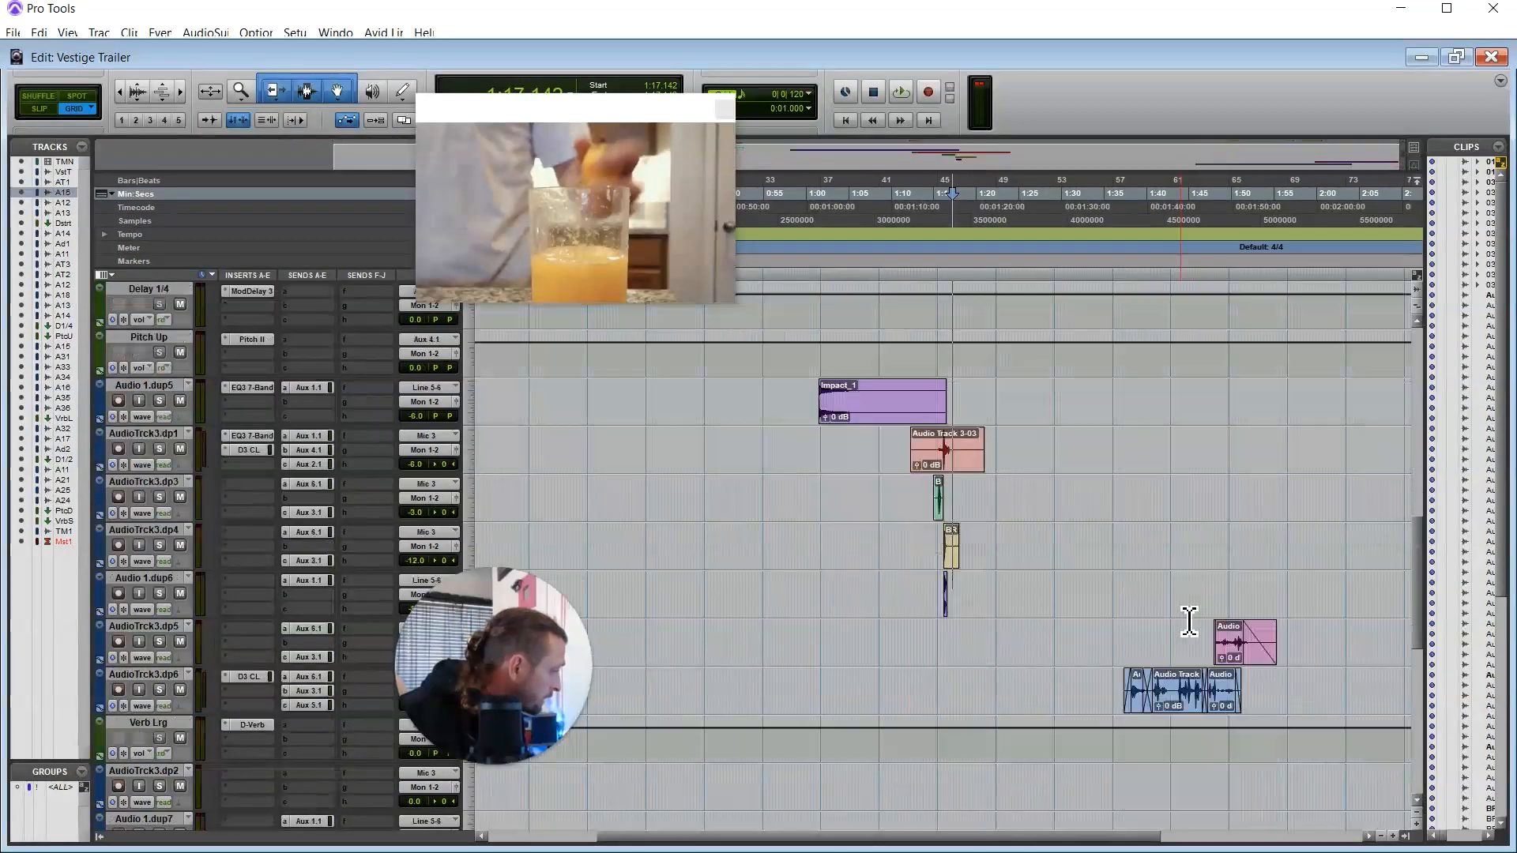
pyautogui.scroll(10, 1185, 616)
pyautogui.scroll(7, 1088, 456)
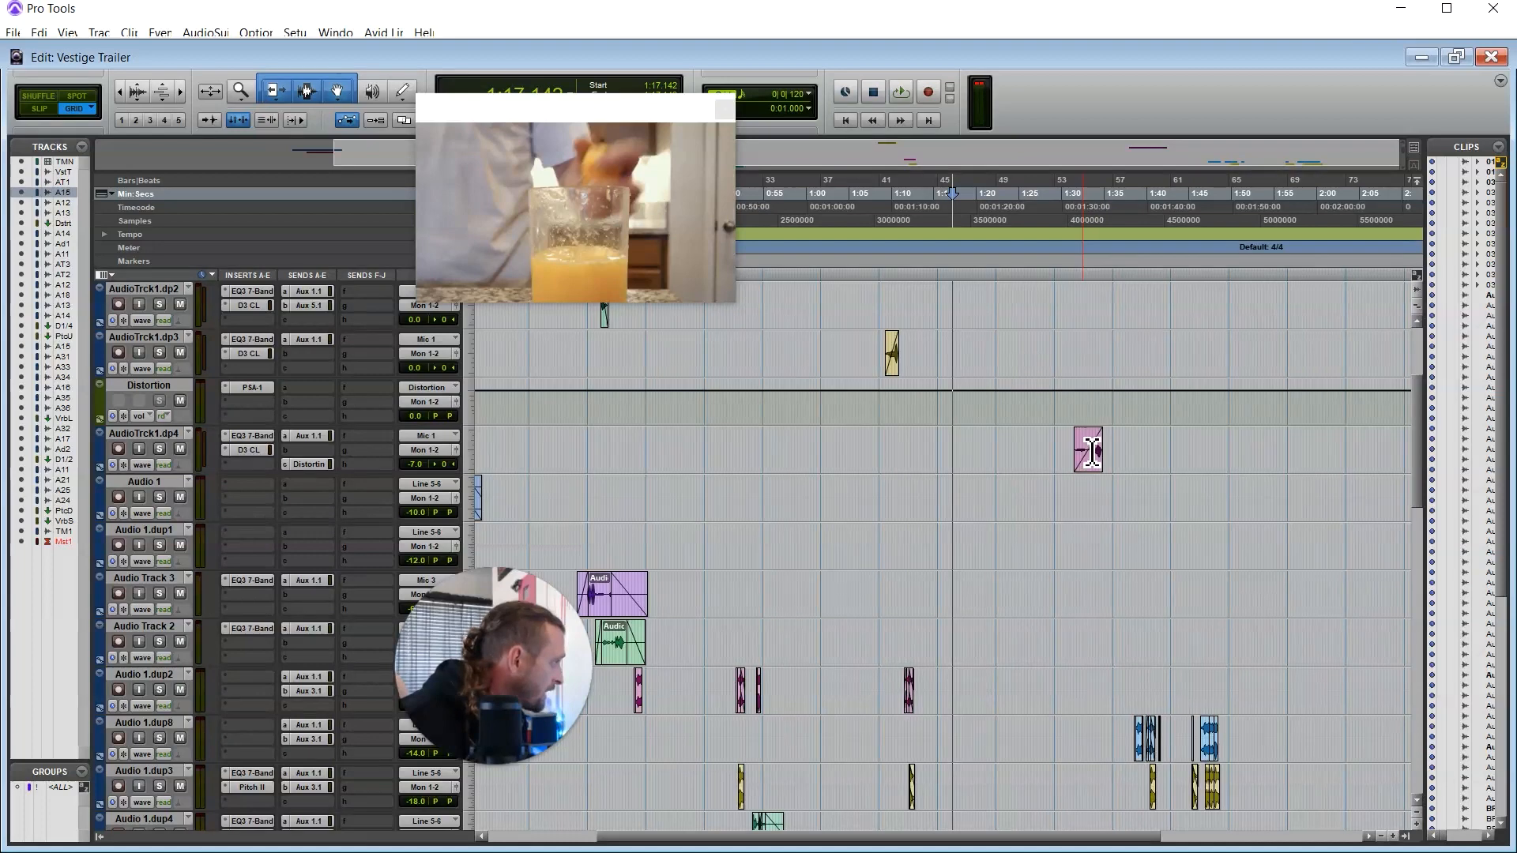
# Play the full mix against the video from 1:29.089
pyautogui.moveTo(1070, 213); pyautogui.dragTo(1053, 209)
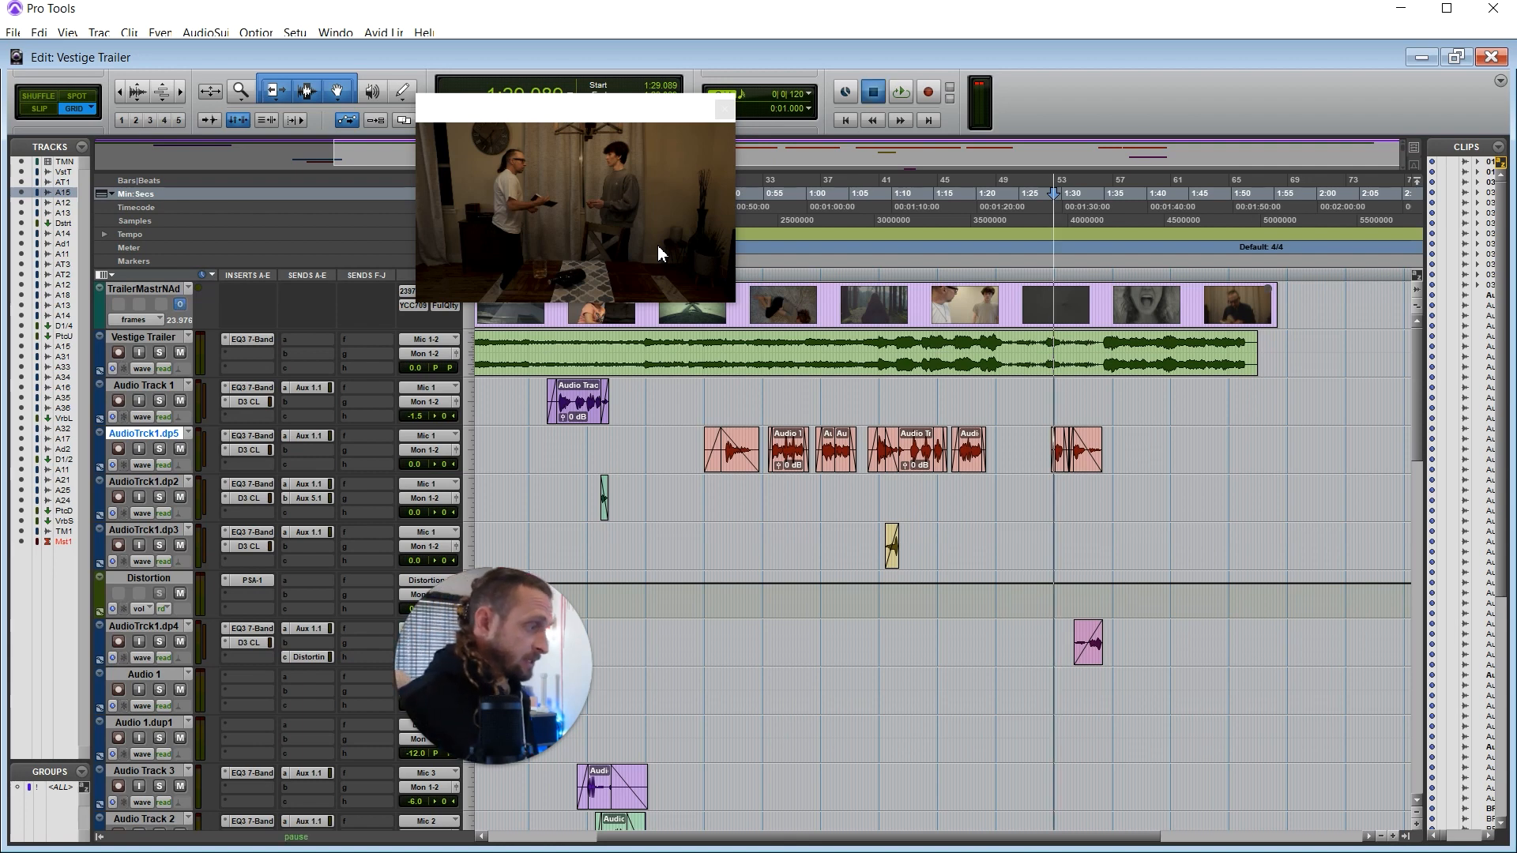
pyautogui.press('space')
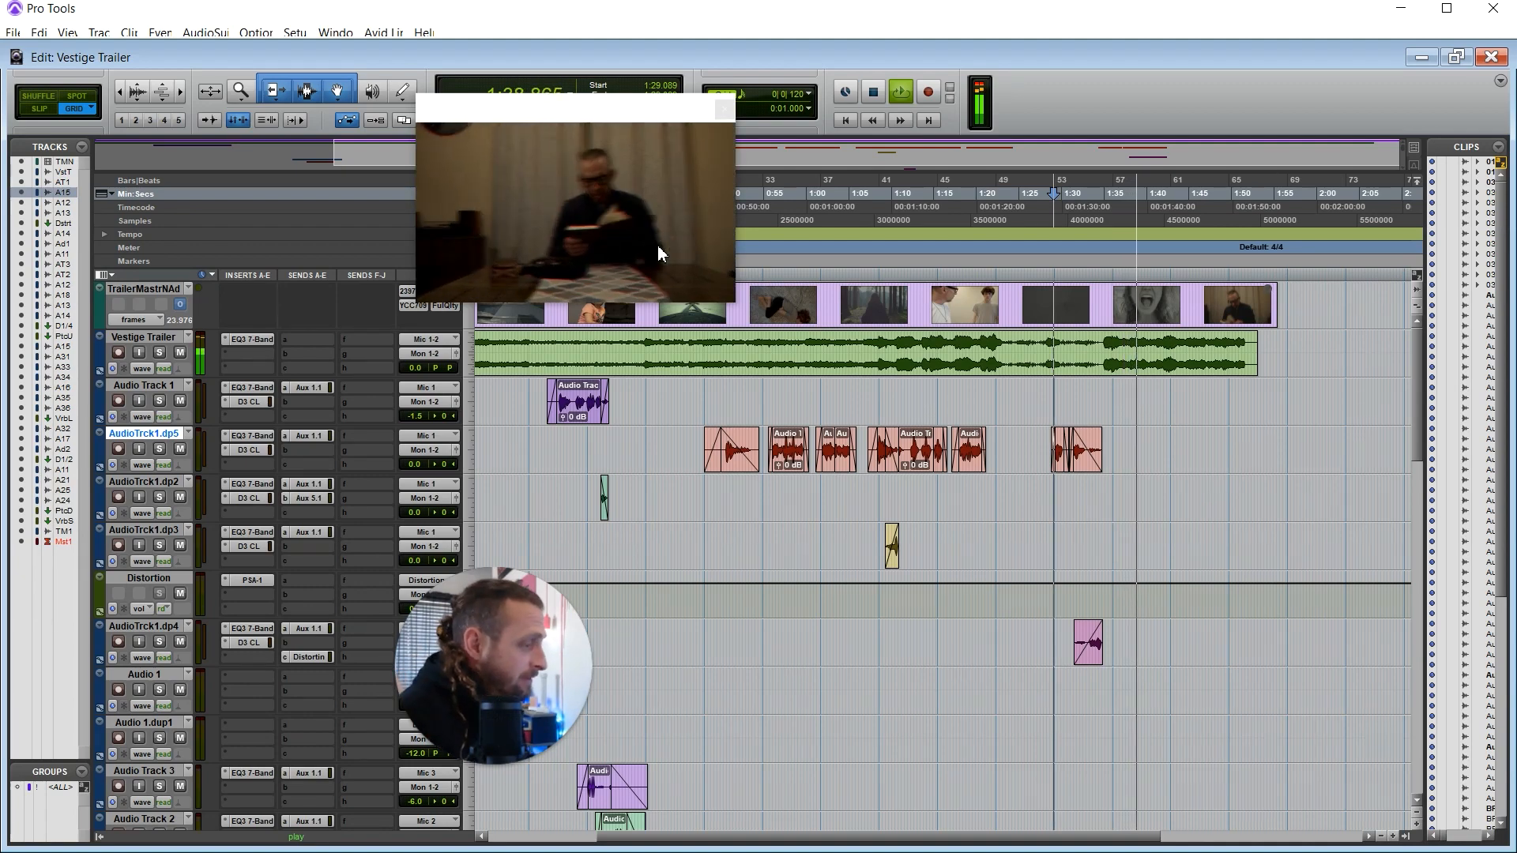
pyautogui.press('space')
# Audition the late Audio 1.dup8 and Audio 1.dup3 clips in the mix from 1:38.196
pyautogui.scroll(-8, 1225, 508)
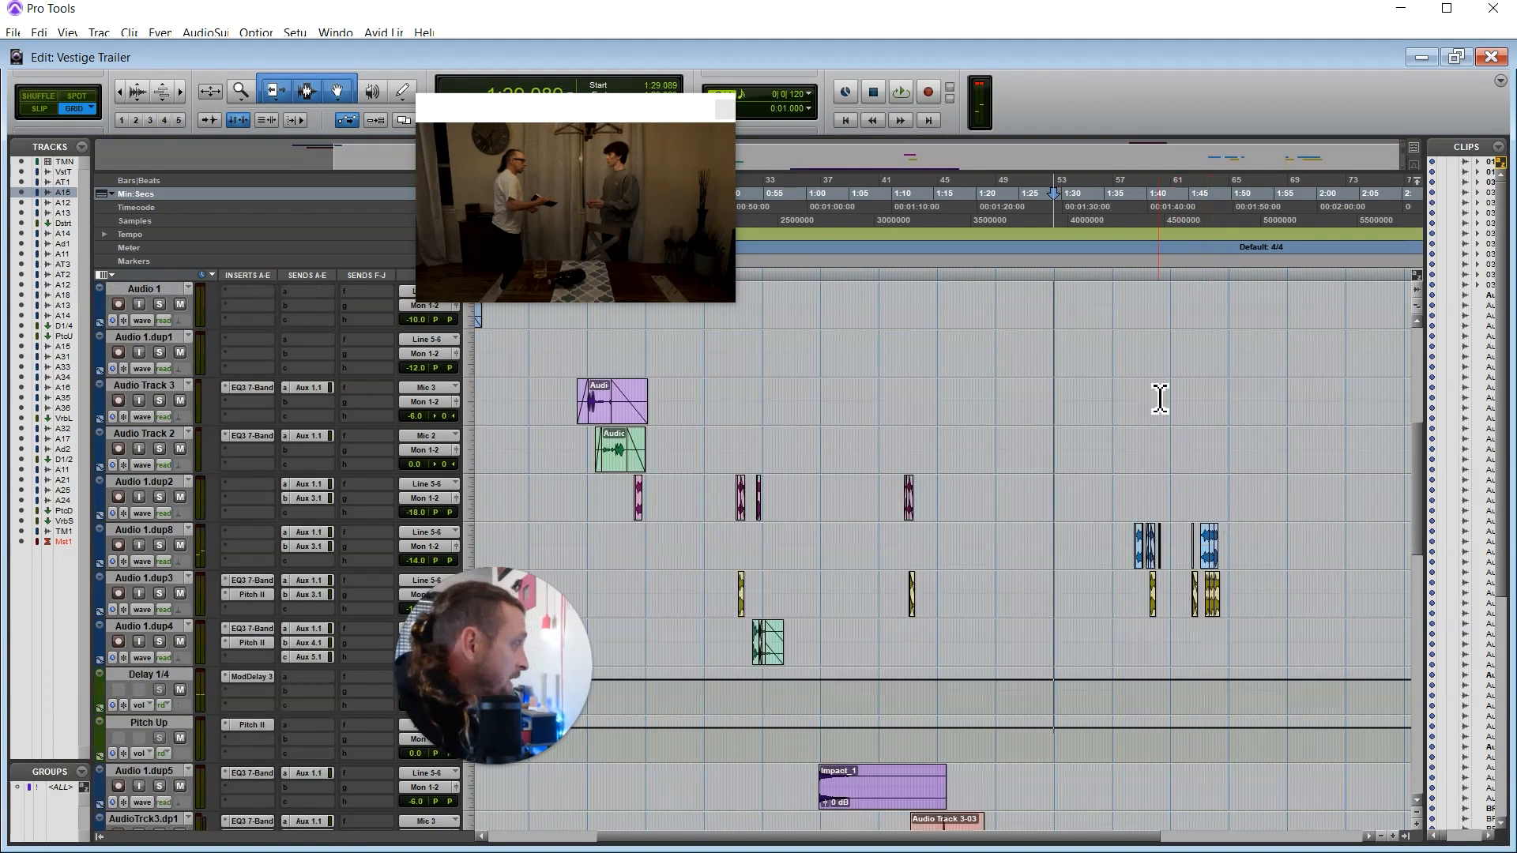
pyautogui.click(1152, 235)
pyautogui.click(1138, 210)
pyautogui.press('space')
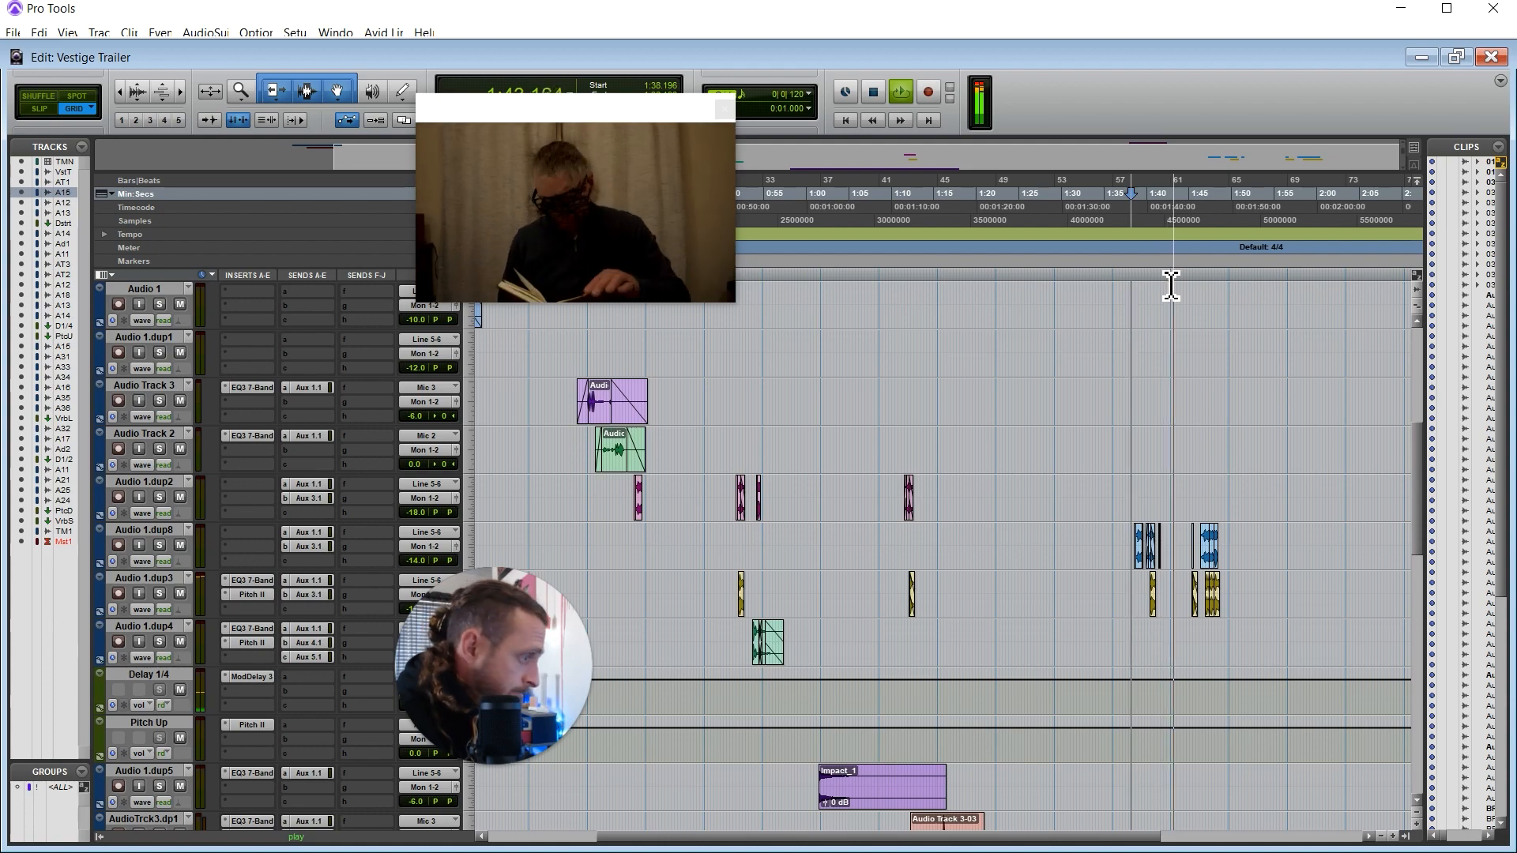
pyautogui.press('space')
# Examine the AudioTrck3.dp5 and AudioTrck3.dp6 clips and the tracks below them, and return to the top of the session
pyautogui.scroll(-4, 1202, 447)
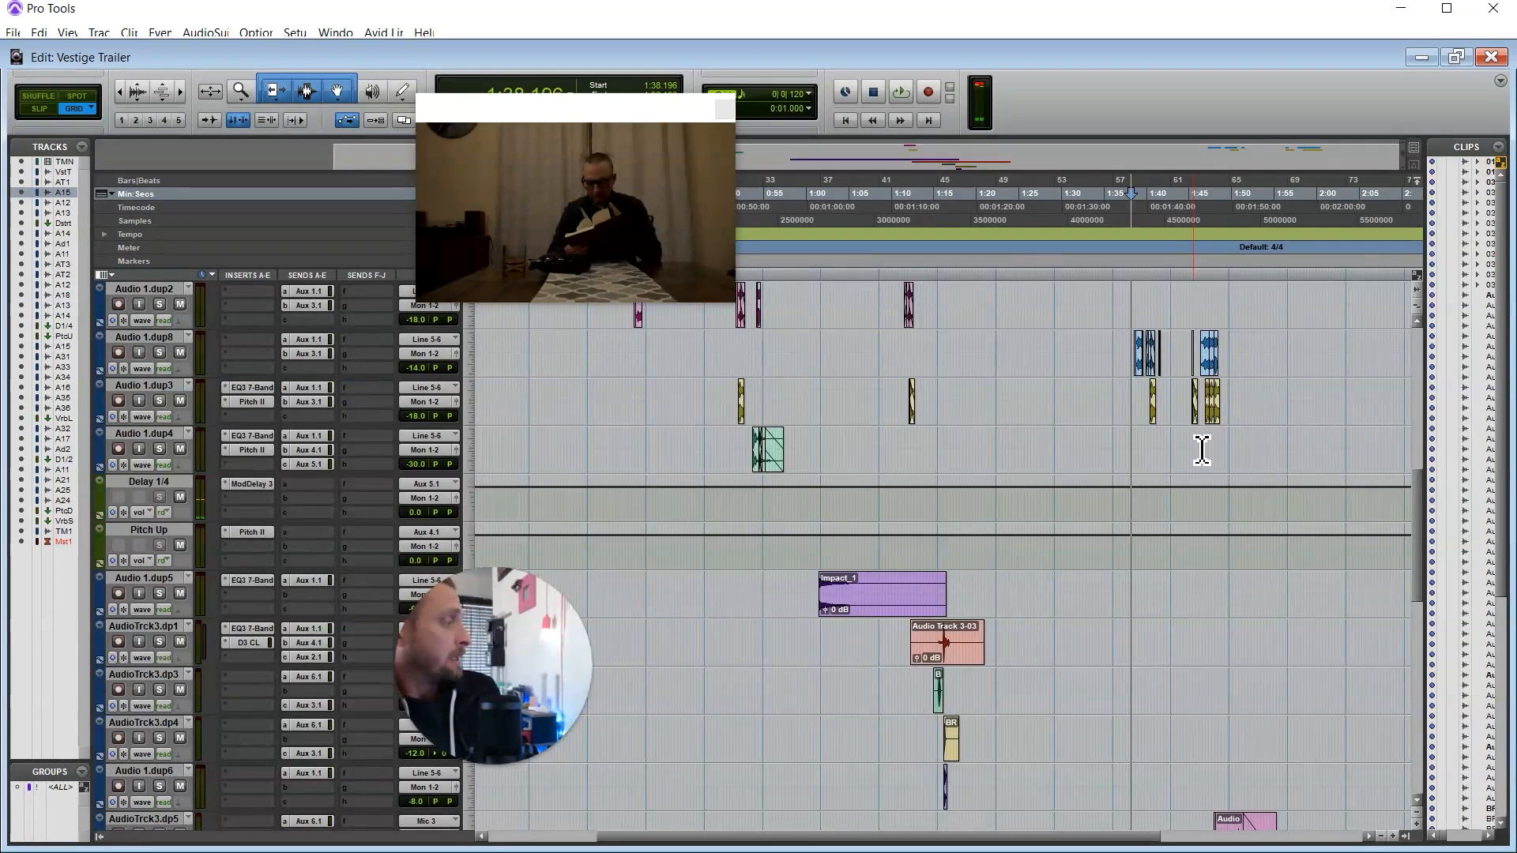
pyautogui.scroll(-5, 1202, 449)
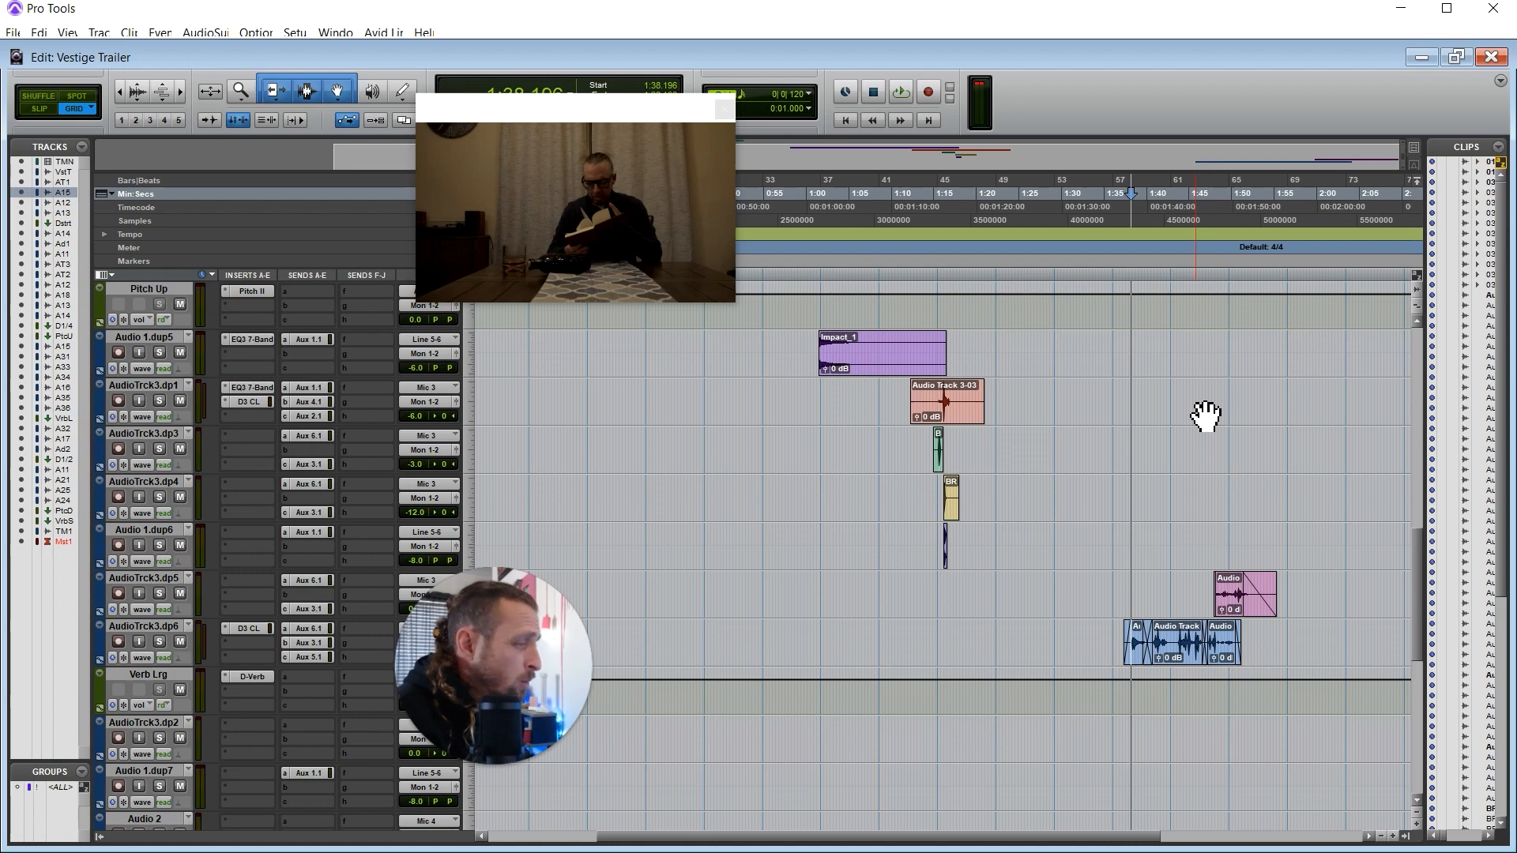
pyautogui.scroll(-6, 324, 704)
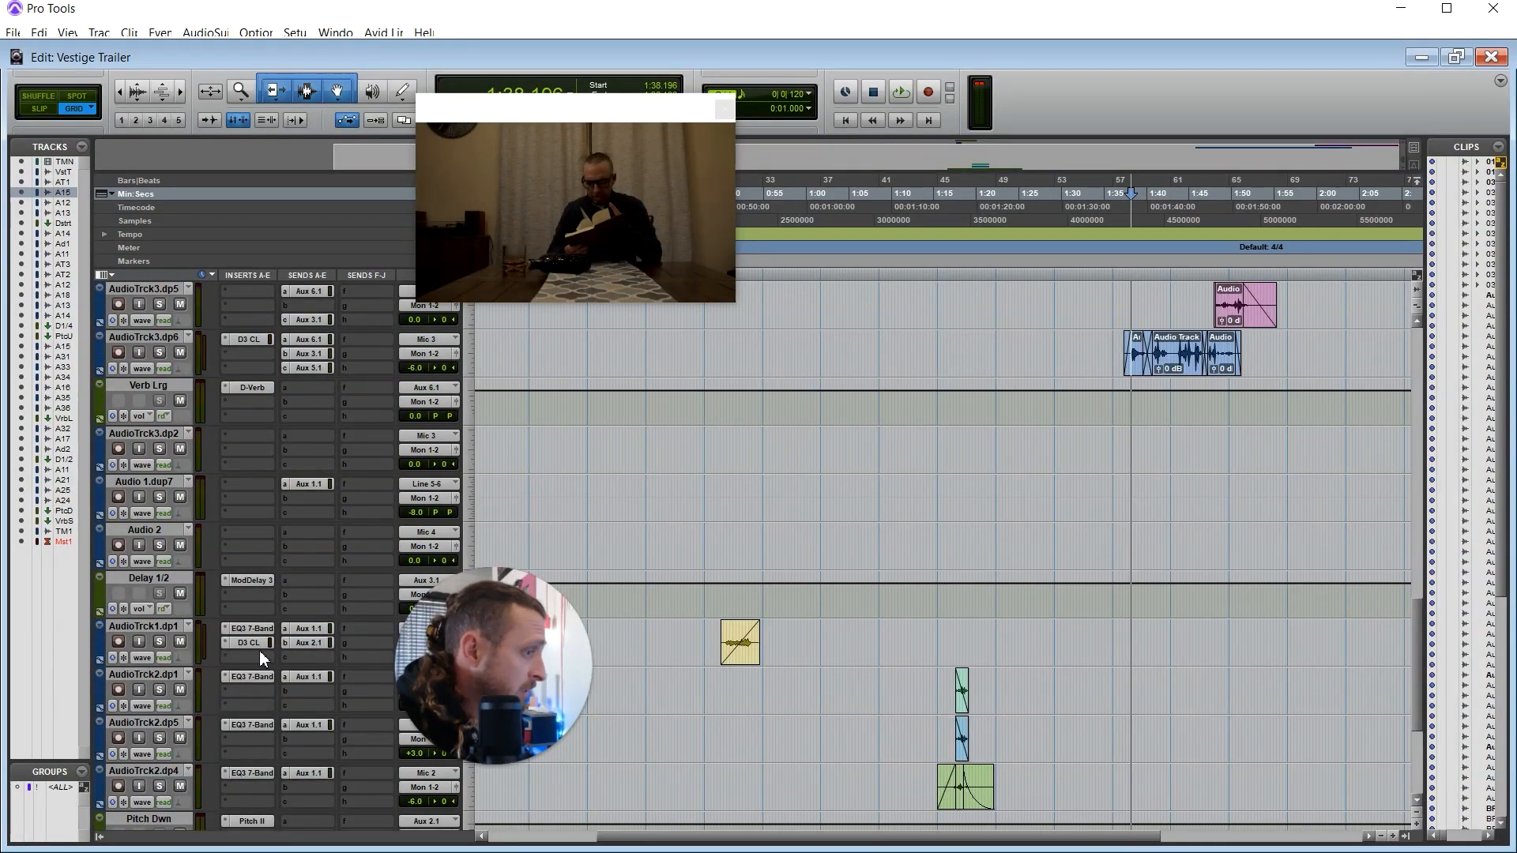
pyautogui.scroll(-5, 285, 653)
pyautogui.scroll(15, 284, 652)
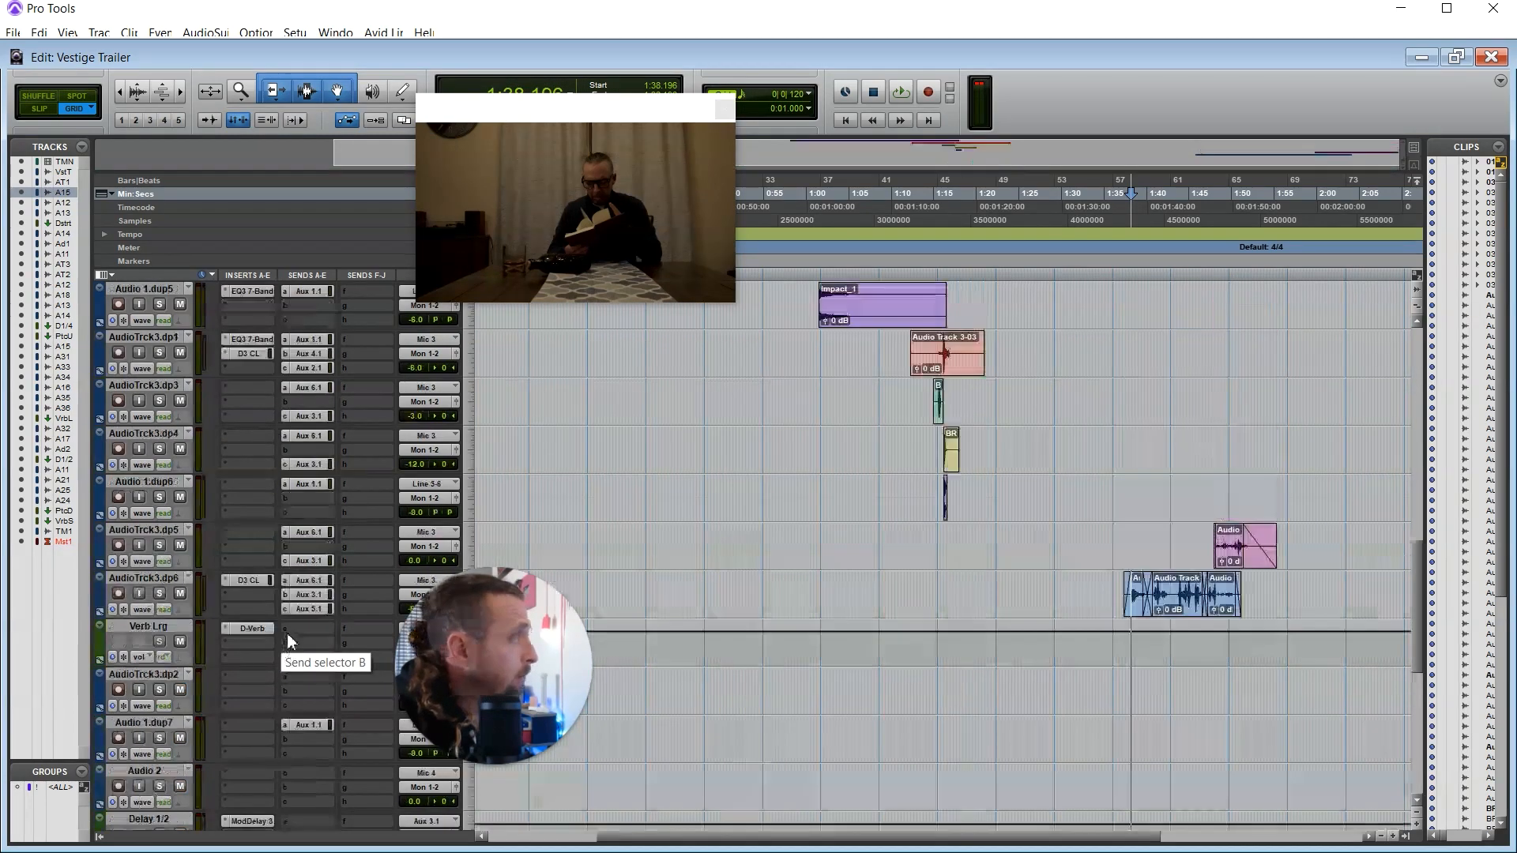
pyautogui.scroll(4, 269, 617)
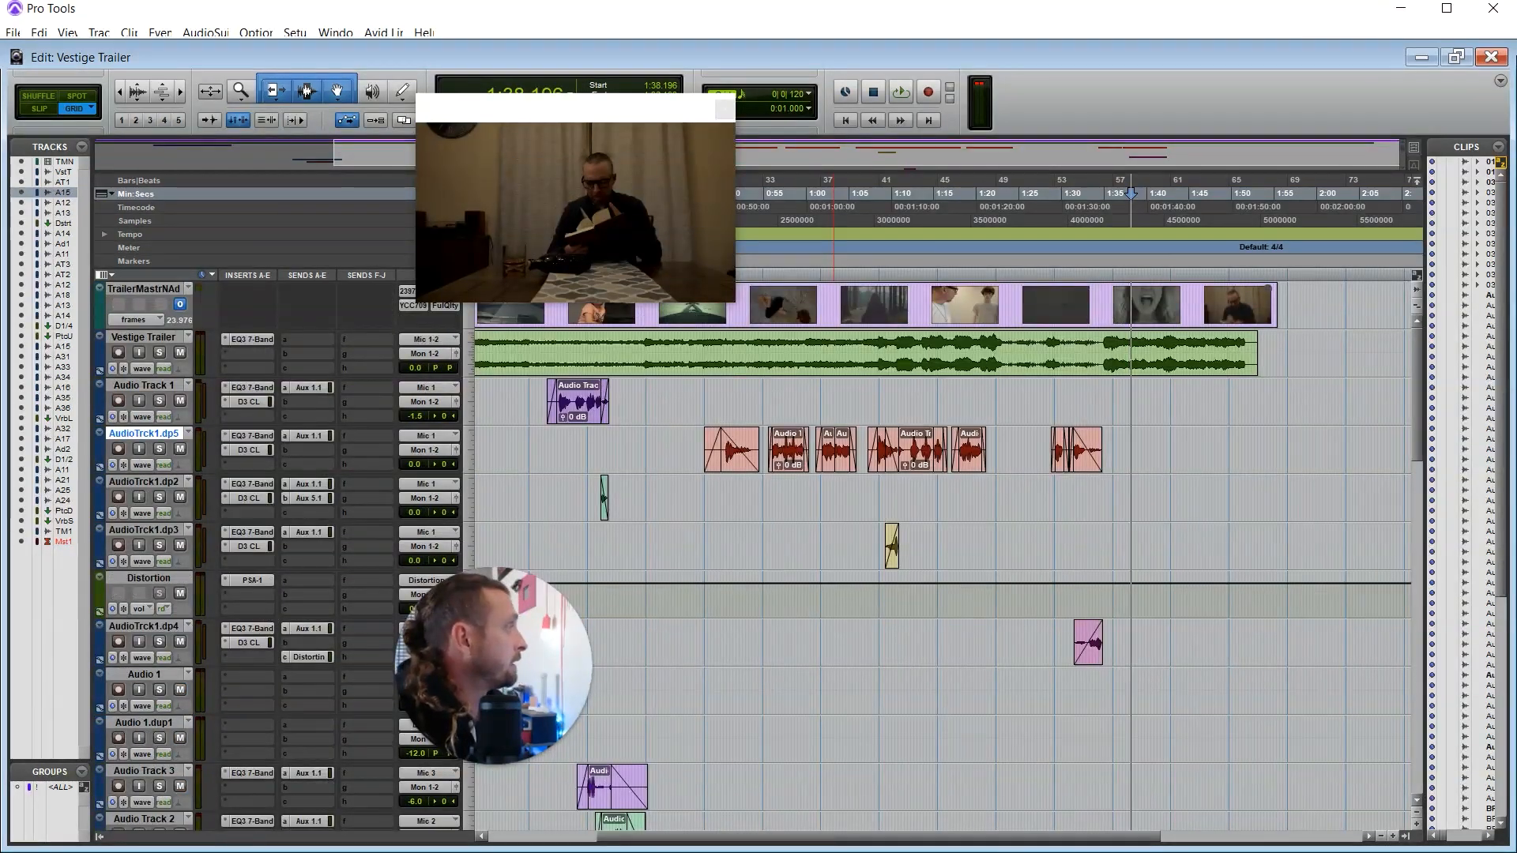
# Quit Pro Tools without saving the changes to Vestige Trailer
pyautogui.click(1496, 10)
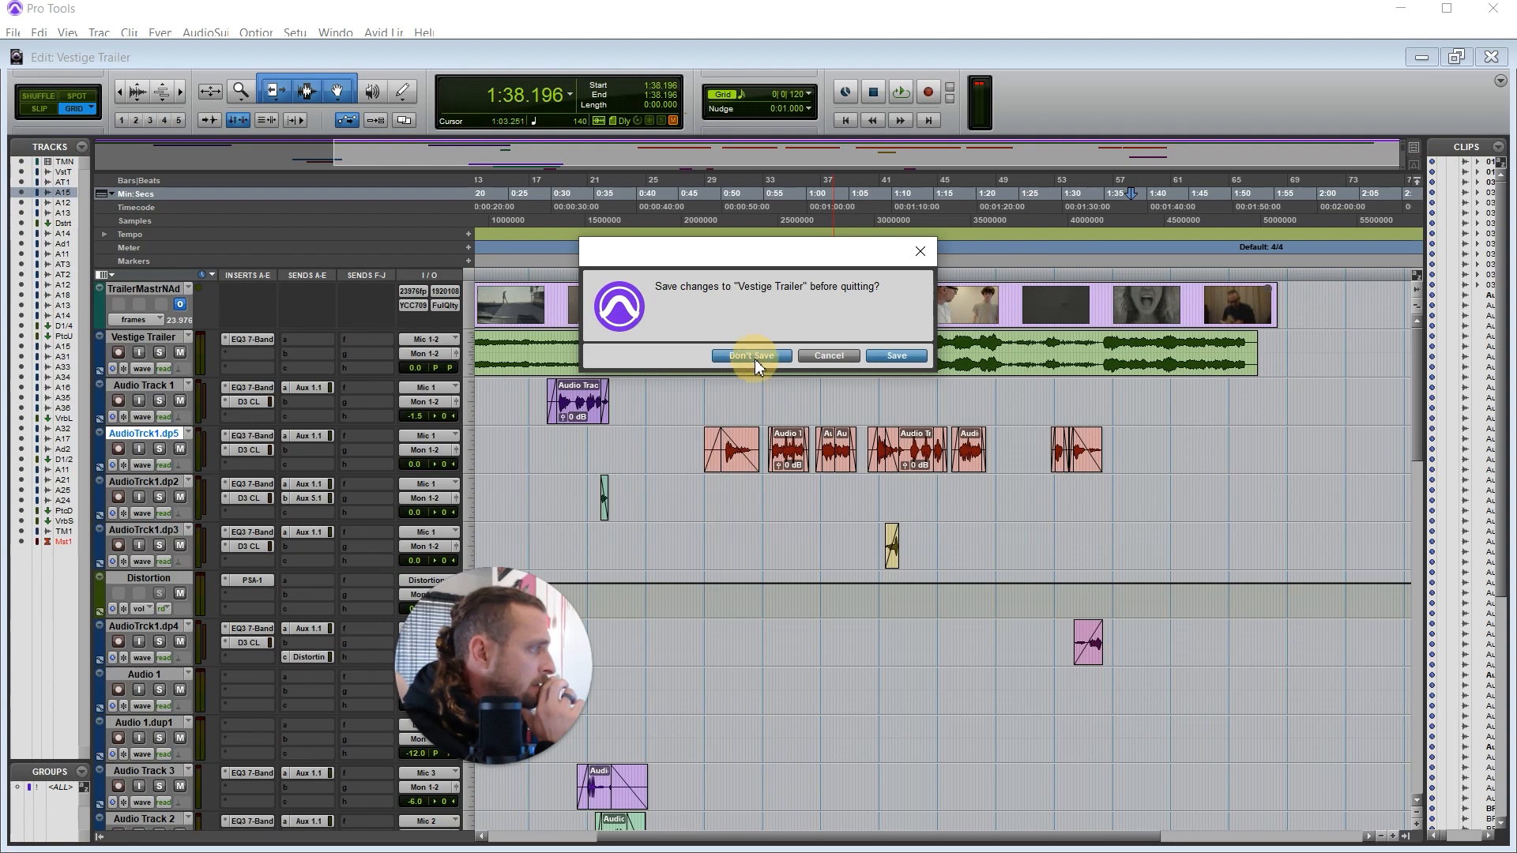
pyautogui.click(756, 359)
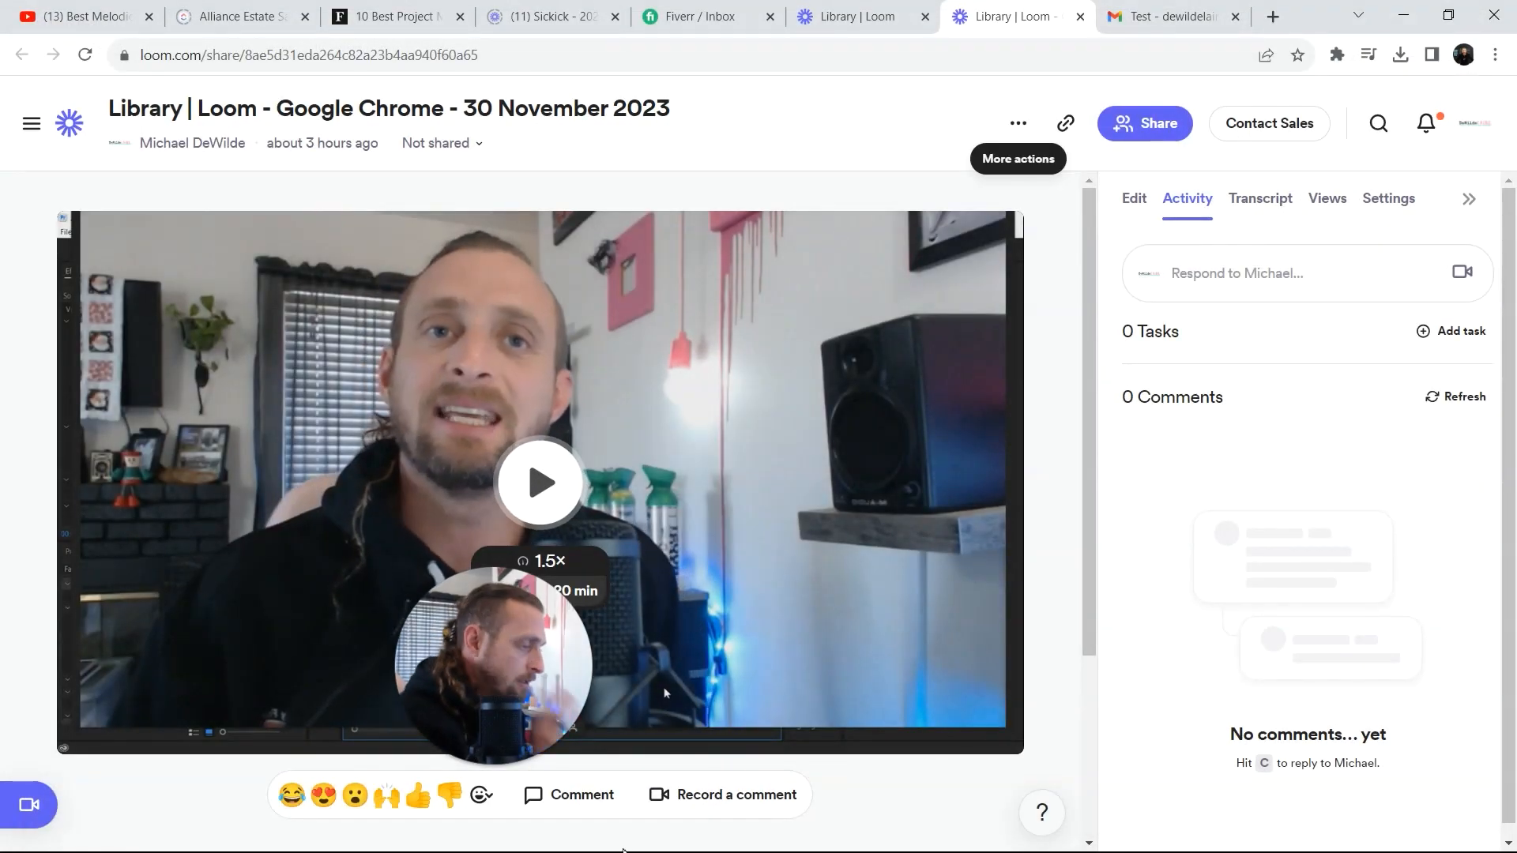
# Switch to File Explorer
pyautogui.moveTo(470, 699); pyautogui.dragTo(387, 727)
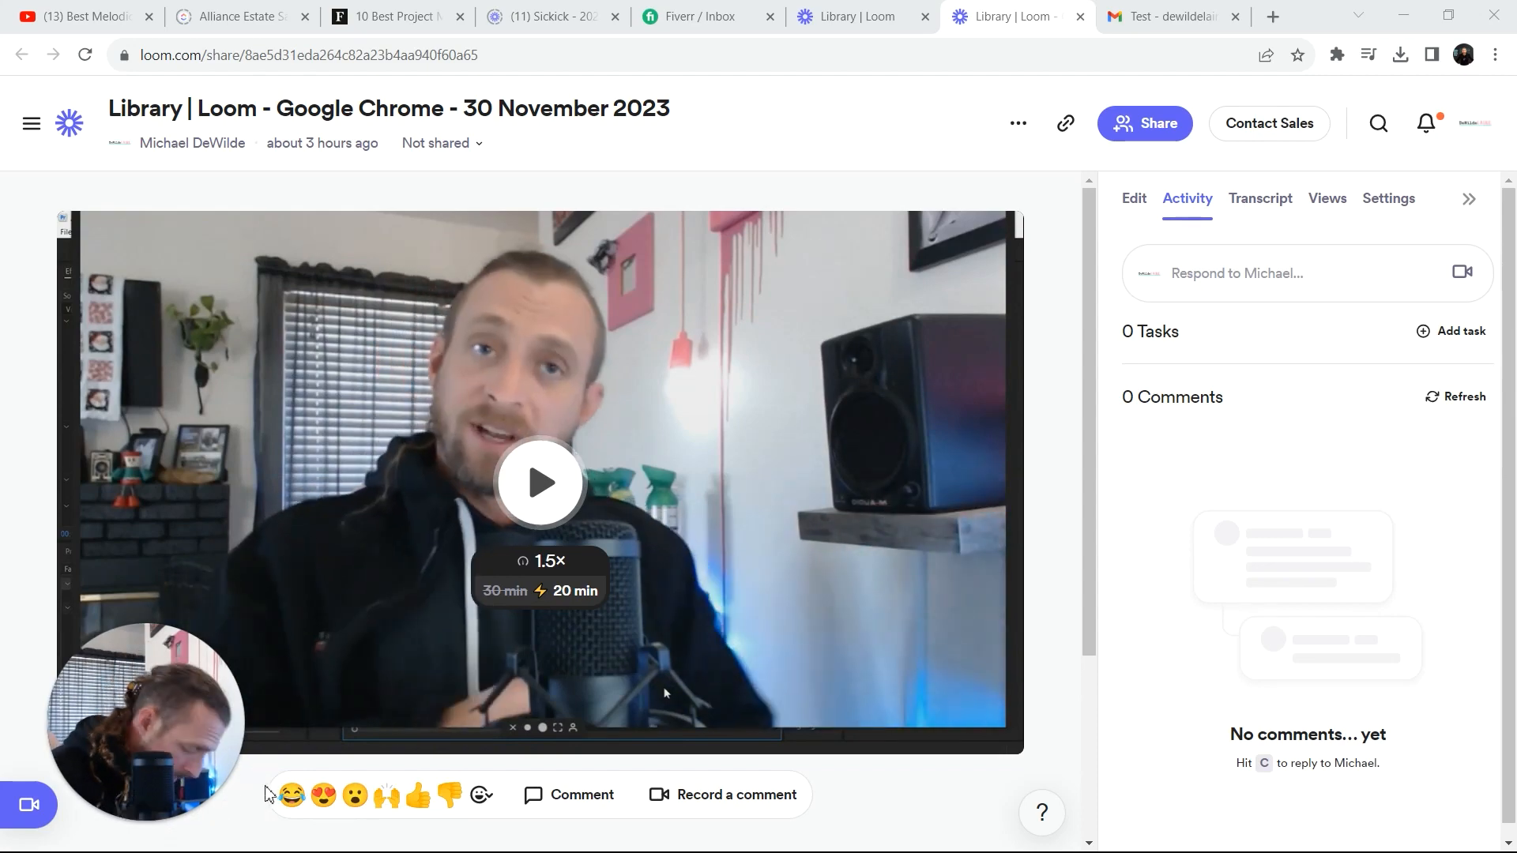
pyautogui.press('super')
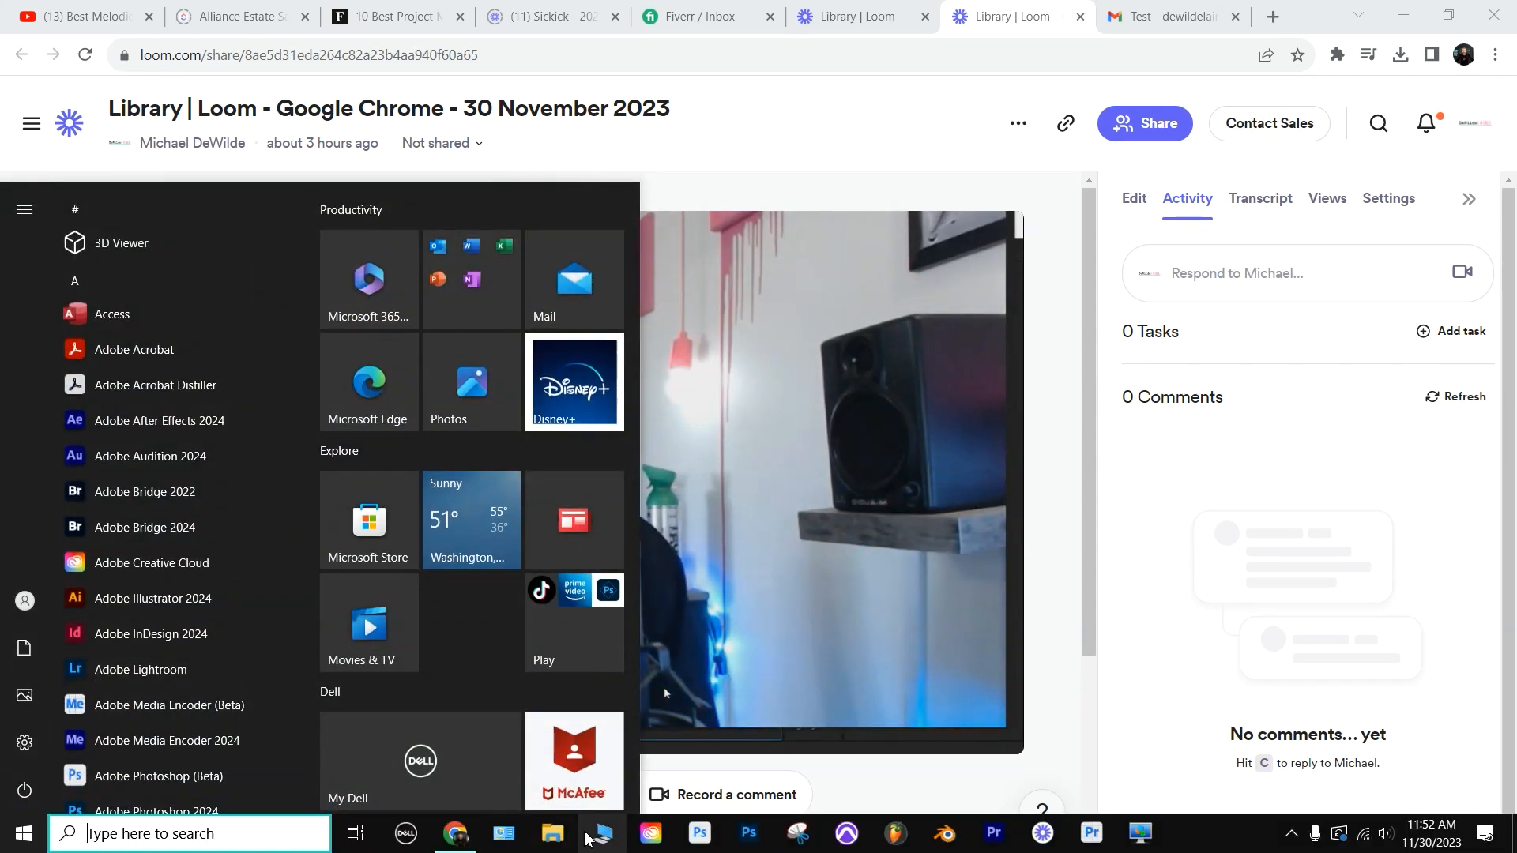
pyautogui.click(561, 839)
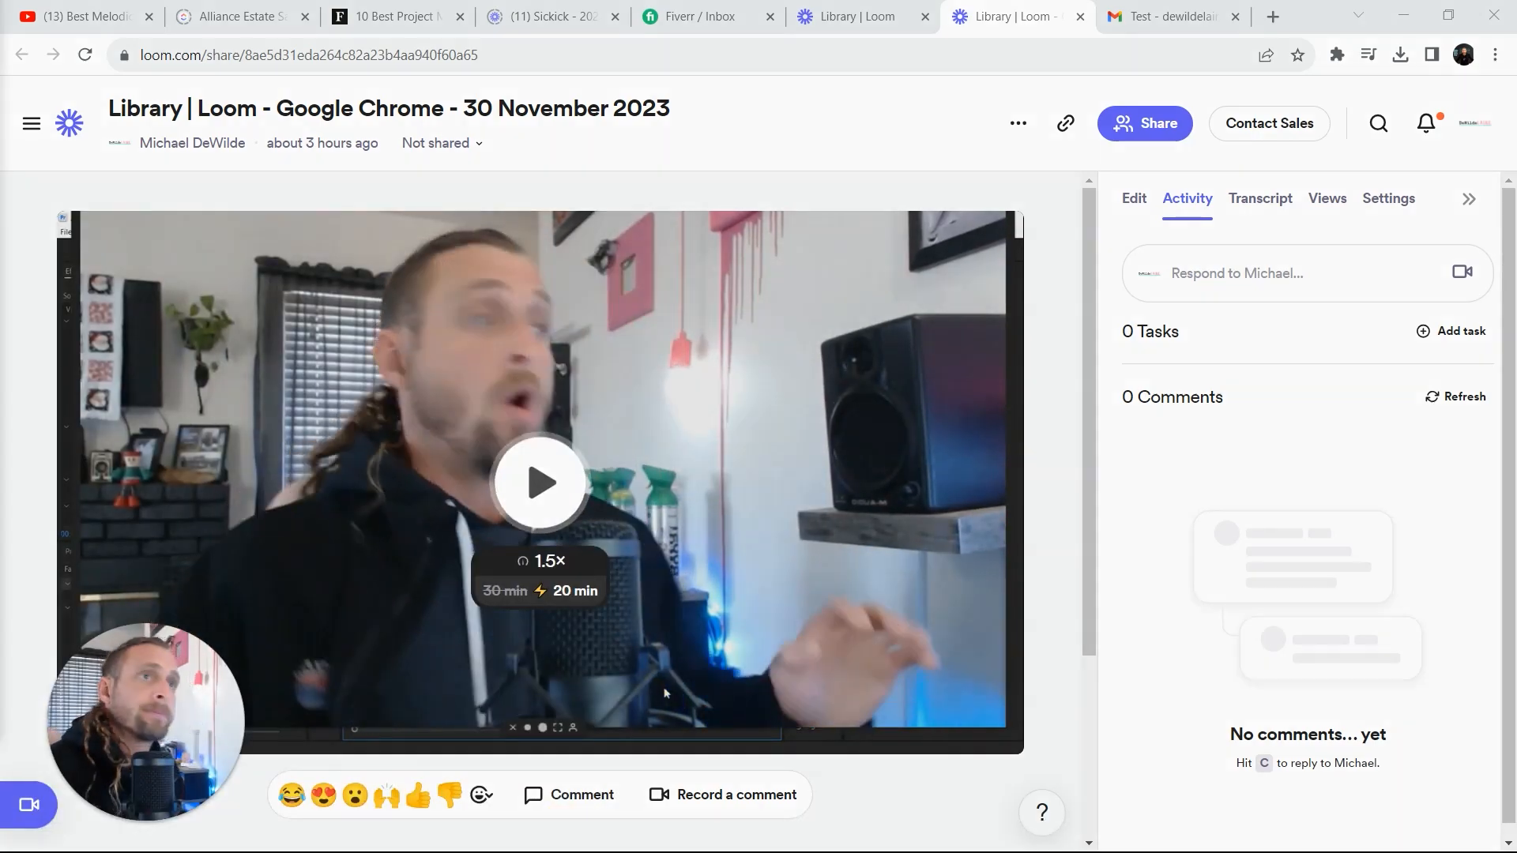